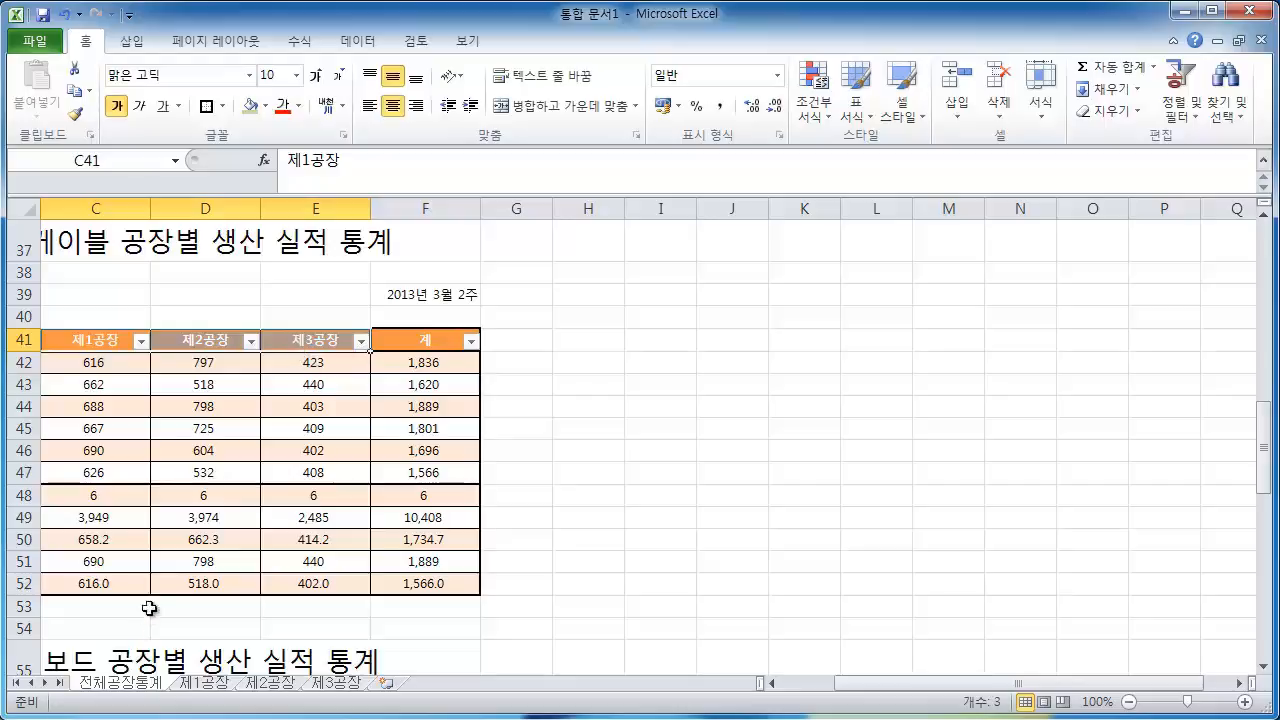
# Insert an exploded 2-D pie chart from the three factories' 총생산량 values in row 49
pyautogui.moveTo(104, 524); pyautogui.dragTo(293, 519)
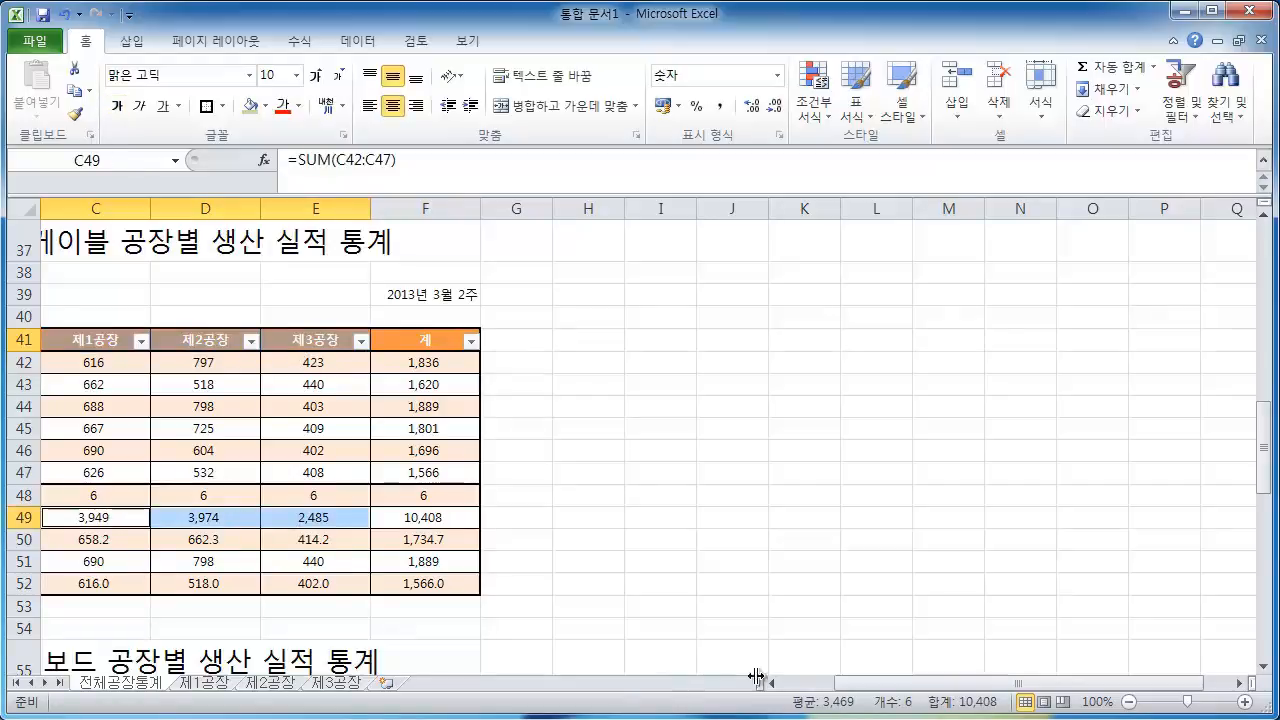
pyautogui.moveTo(851, 688); pyautogui.dragTo(824, 694)
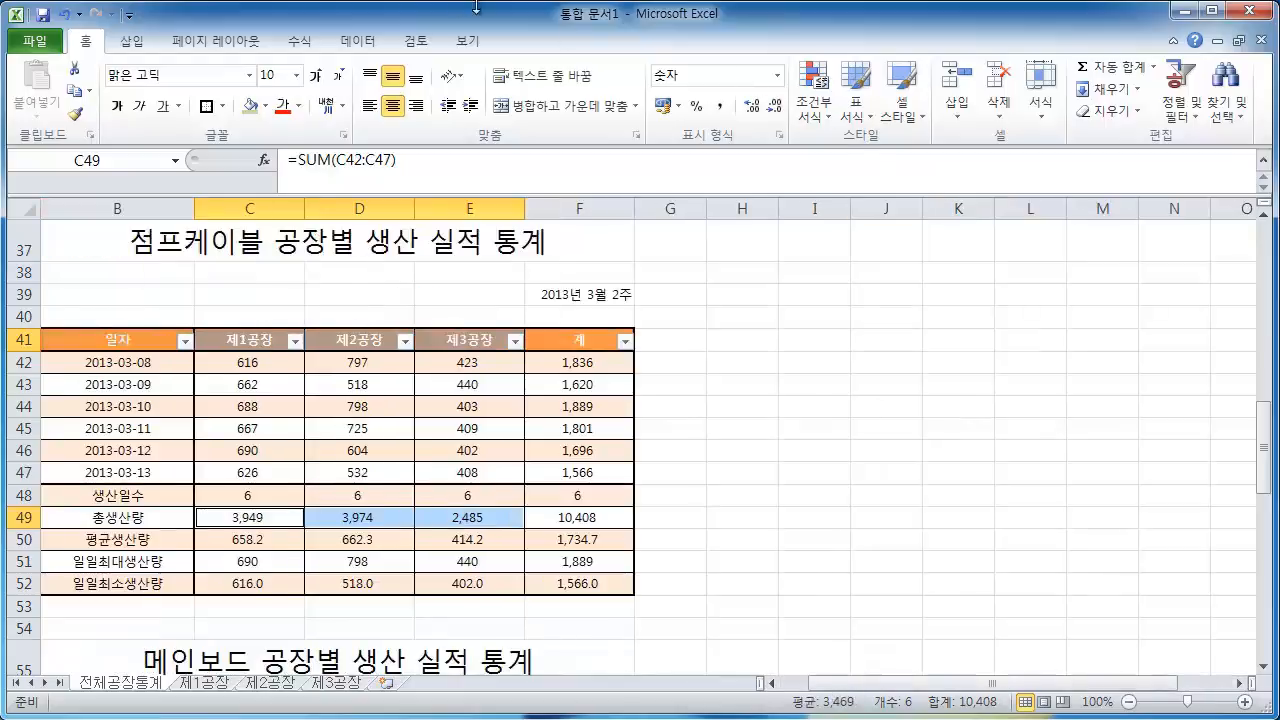
pyautogui.click(131, 41)
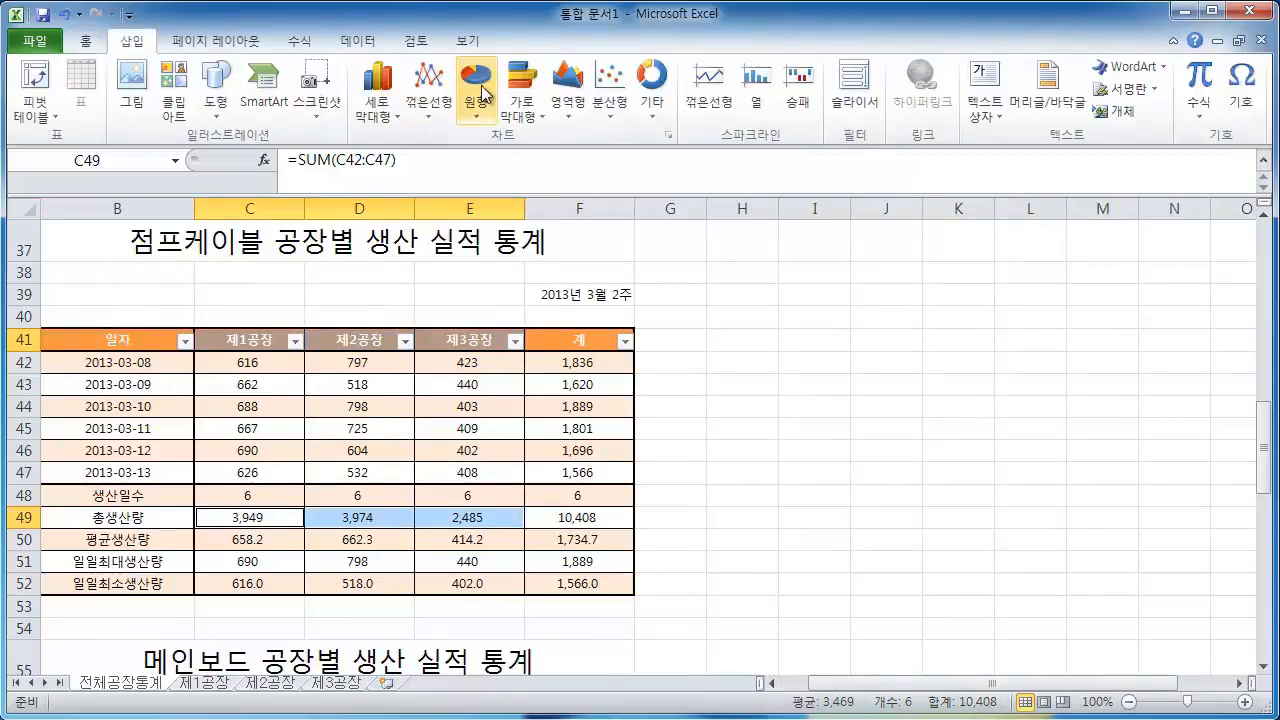
pyautogui.click(478, 84)
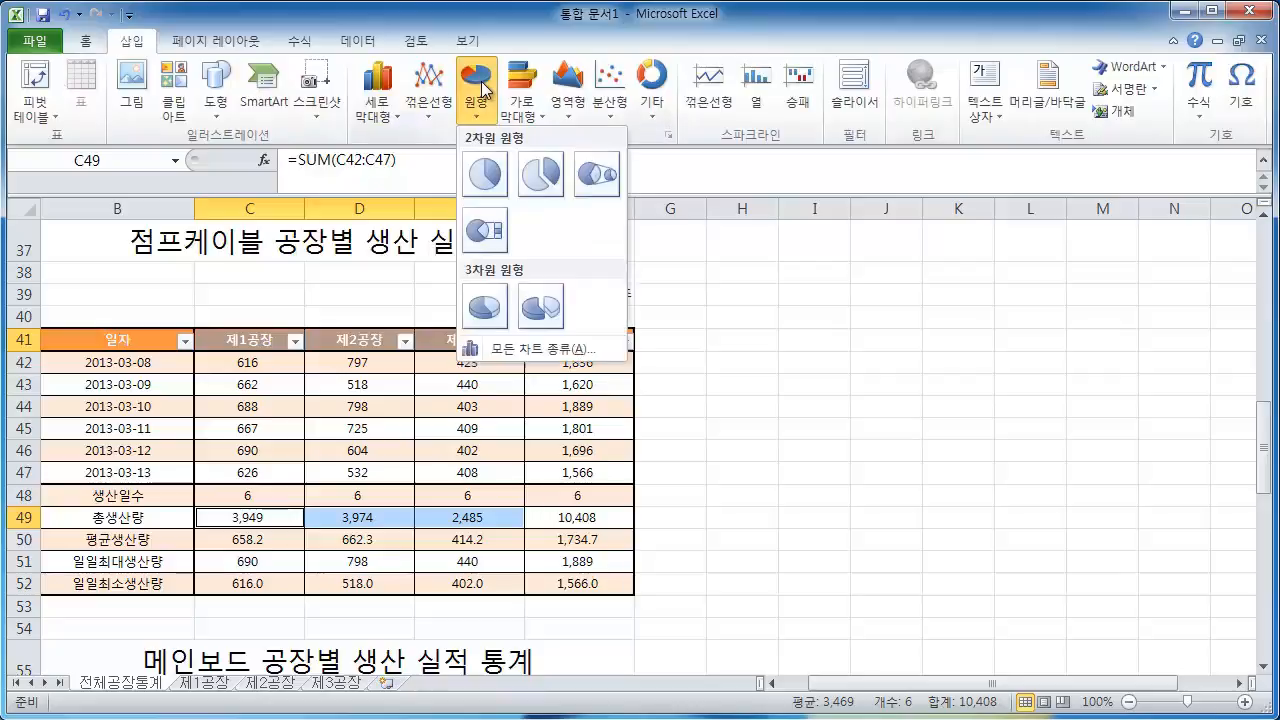
pyautogui.click(541, 175)
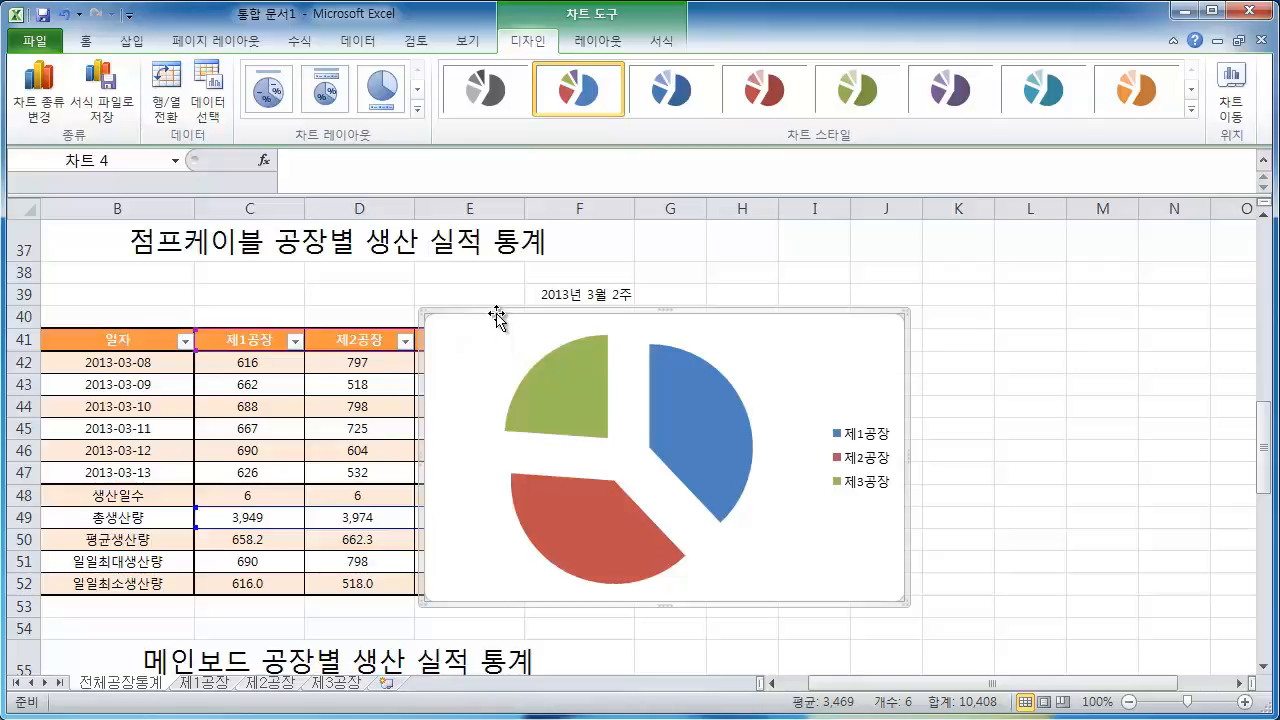
# Move the chart beside the 점프케이블 table, aligning it to the cell grid
pyautogui.moveTo(497, 318); pyautogui.dragTo(708, 266)
pyautogui.press('alt')
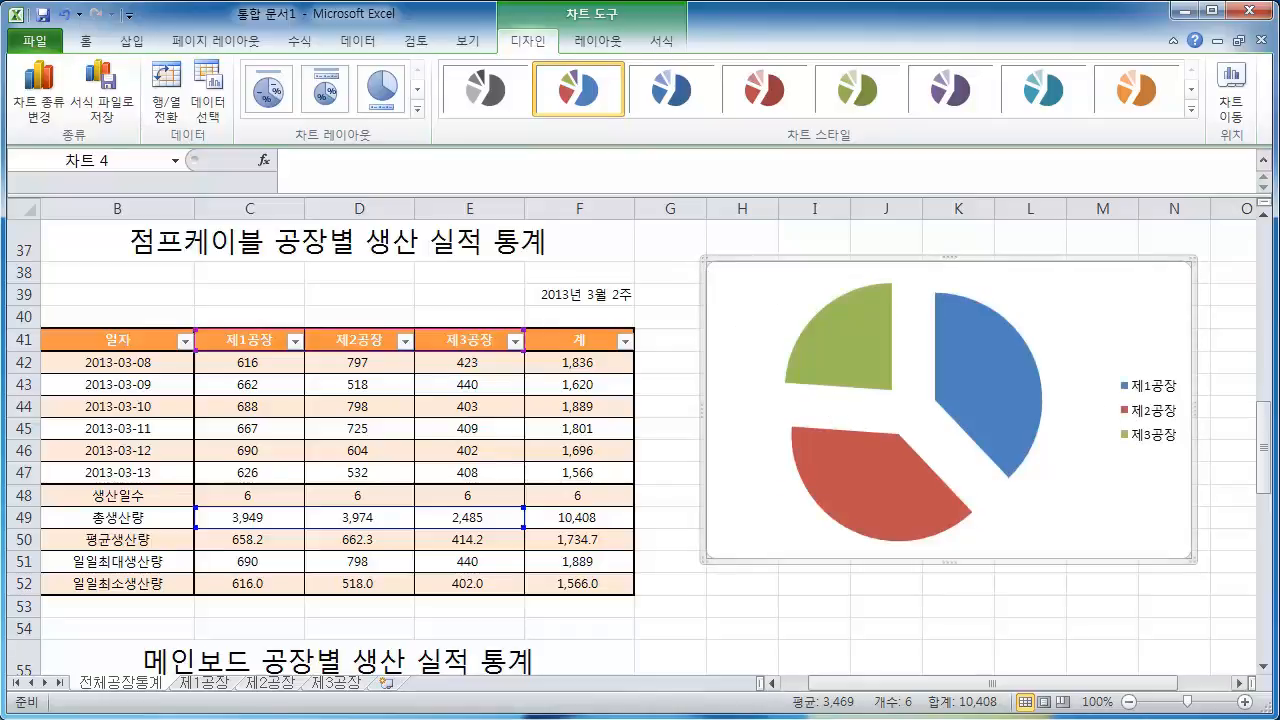
pyautogui.scroll(3, 1270, 530)
pyautogui.scroll(-4, 1270, 510)
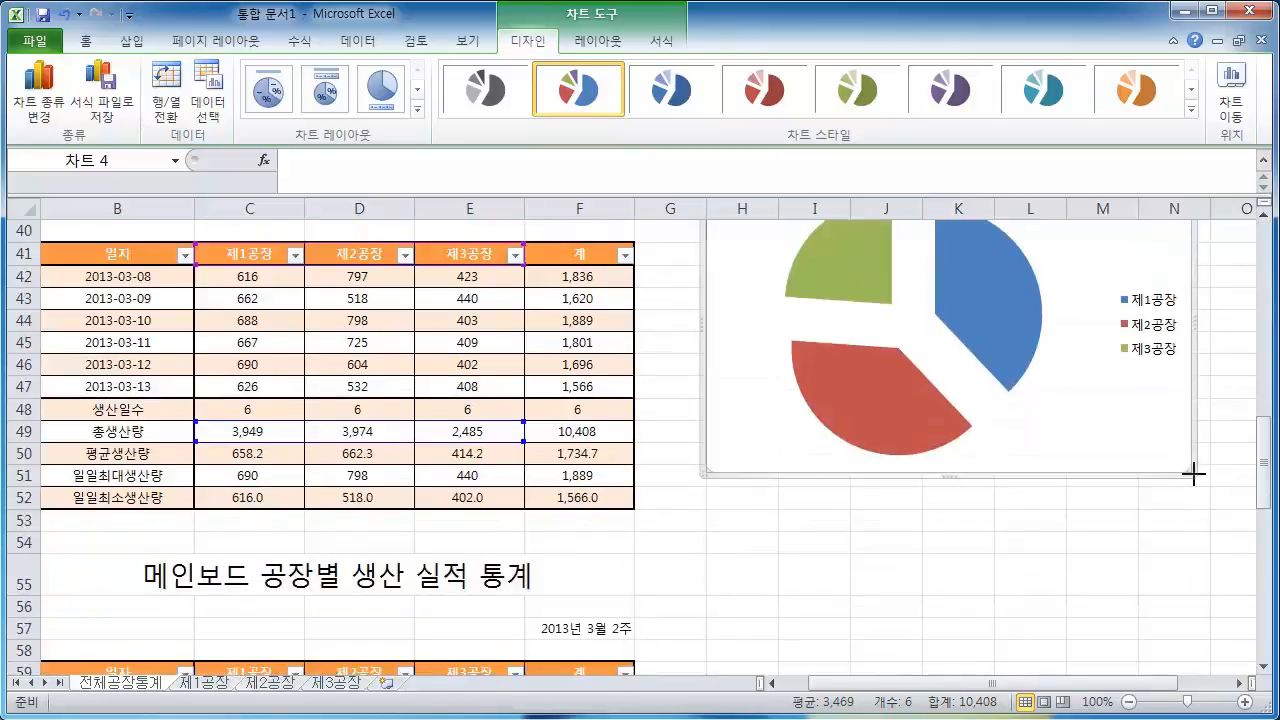
# Enlarge the chart slightly from its lower-right corner
pyautogui.moveTo(1194, 474); pyautogui.dragTo(1212, 511)
pyautogui.scroll(4, 1184, 630)
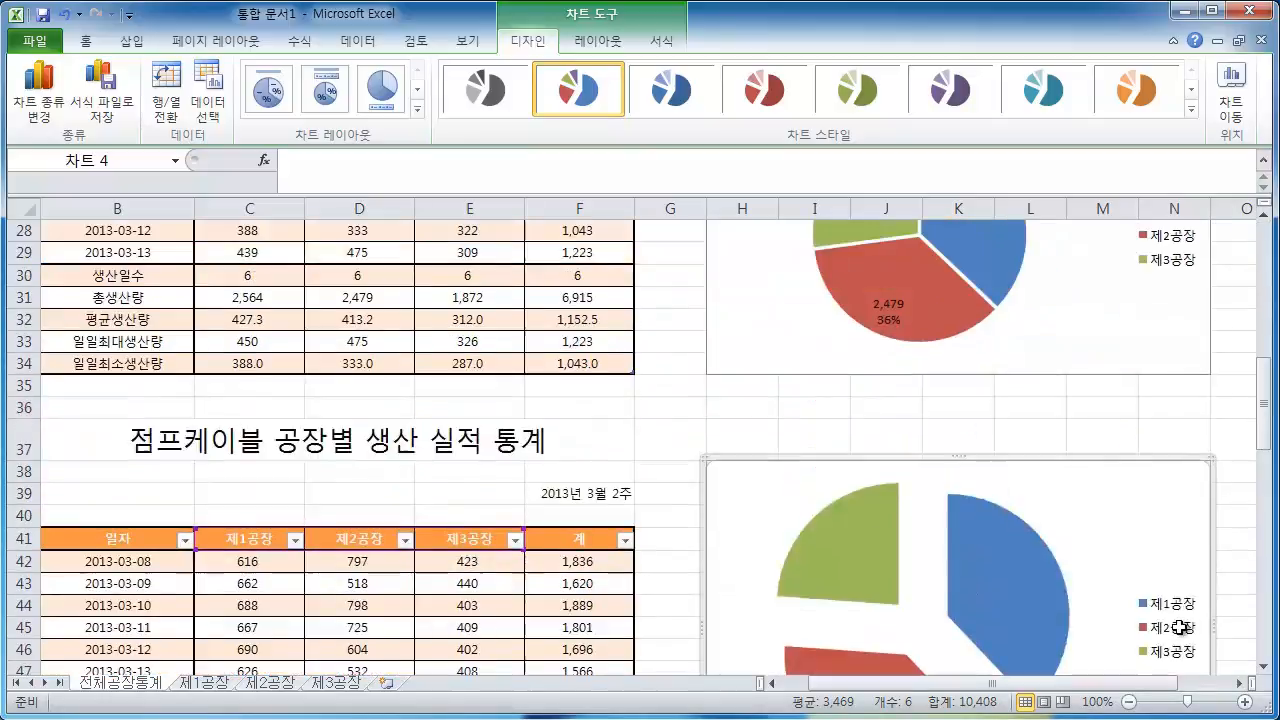
pyautogui.scroll(-3, 1185, 636)
pyautogui.click(1040, 660)
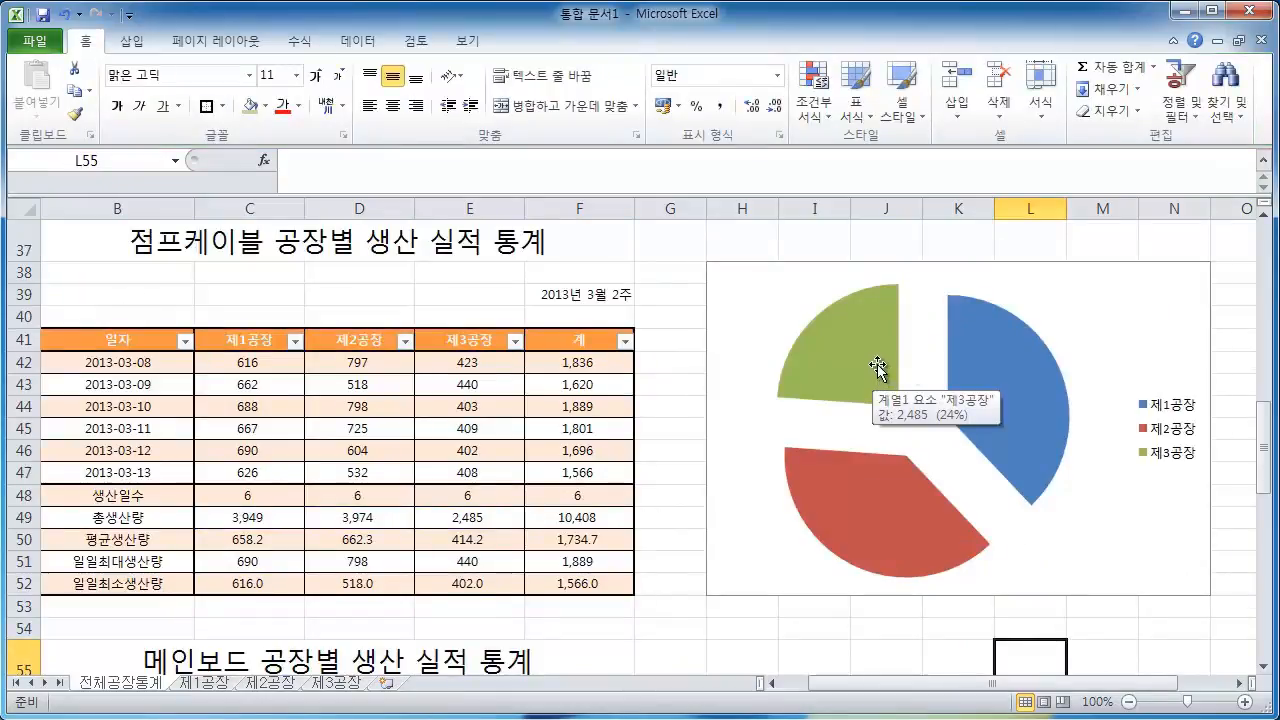
# Apply chart Layout 6 to add a title and percentage labels
pyautogui.click(1163, 338)
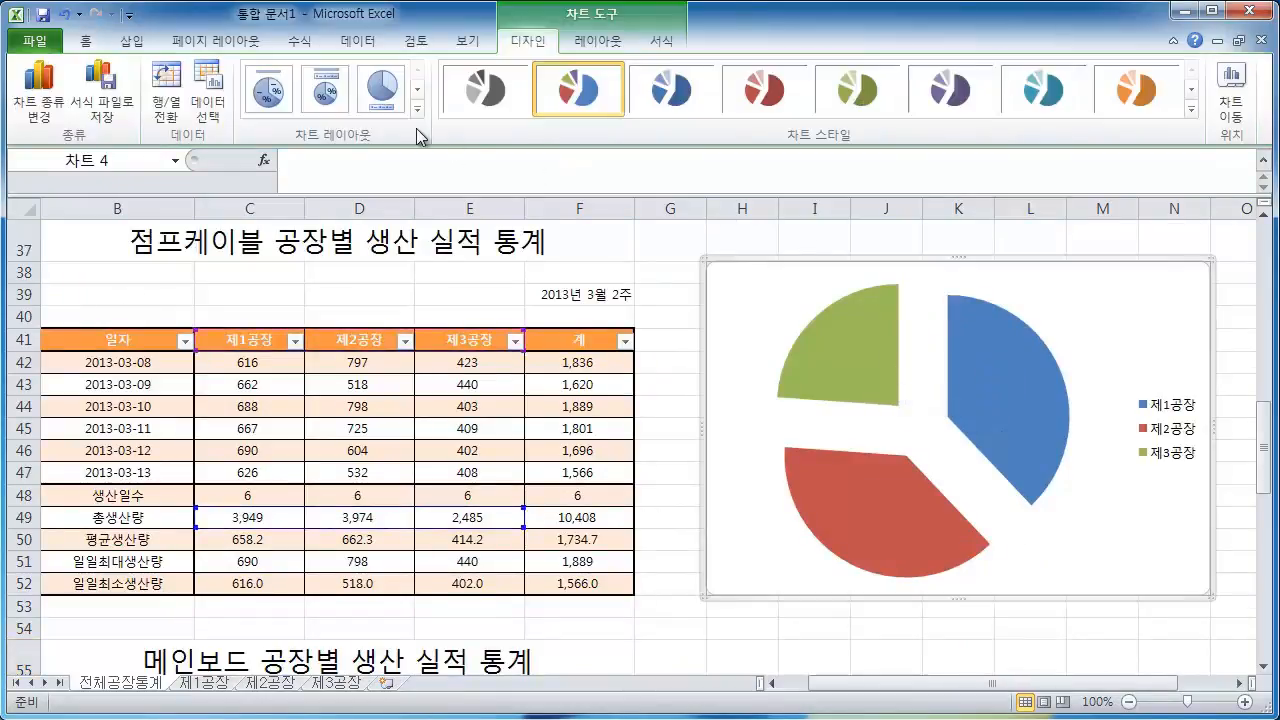
pyautogui.click(417, 108)
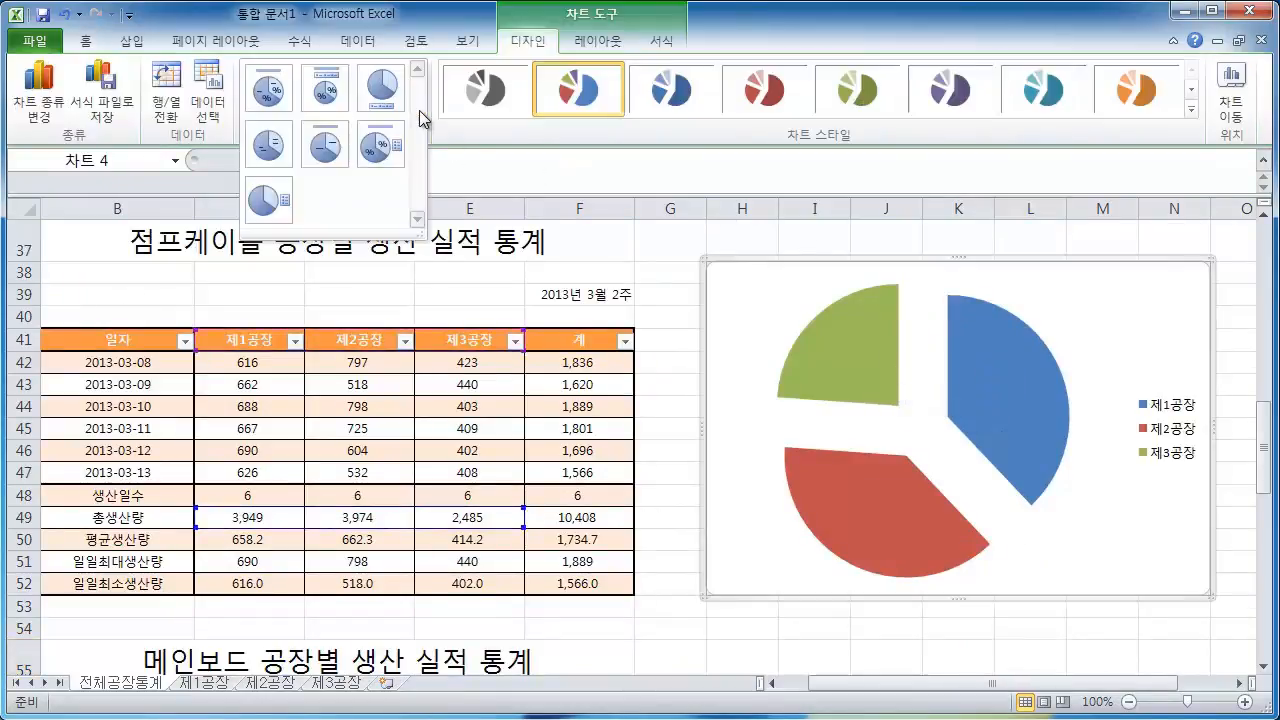
pyautogui.click(378, 152)
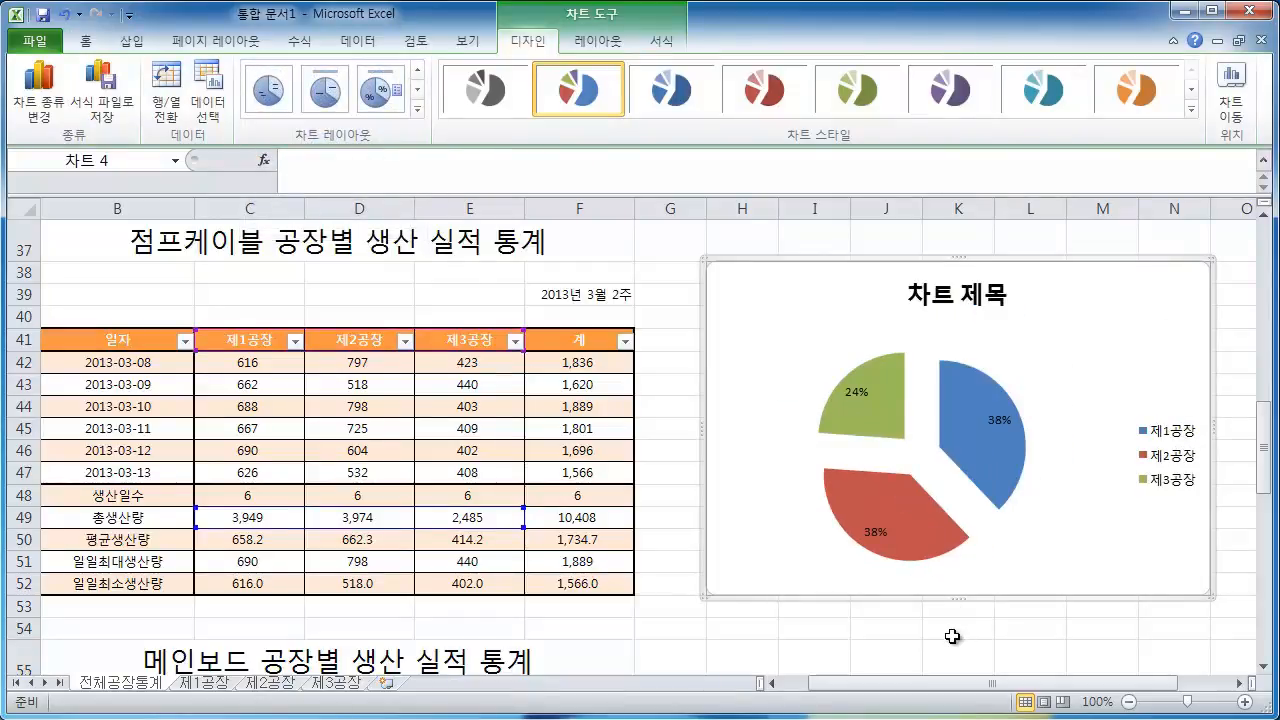
# Pull the exploded pie slices together so they touch
pyautogui.click(864, 412)
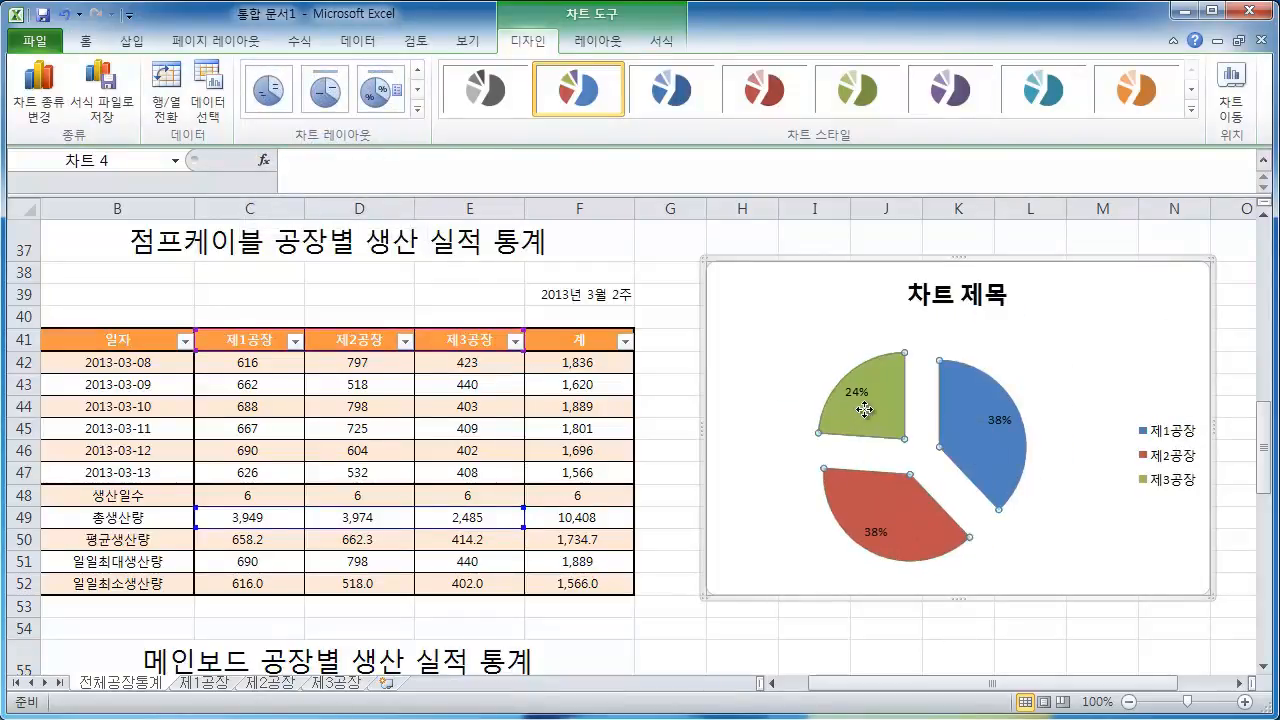
pyautogui.moveTo(870, 412); pyautogui.dragTo(886, 429)
pyautogui.click(1050, 356)
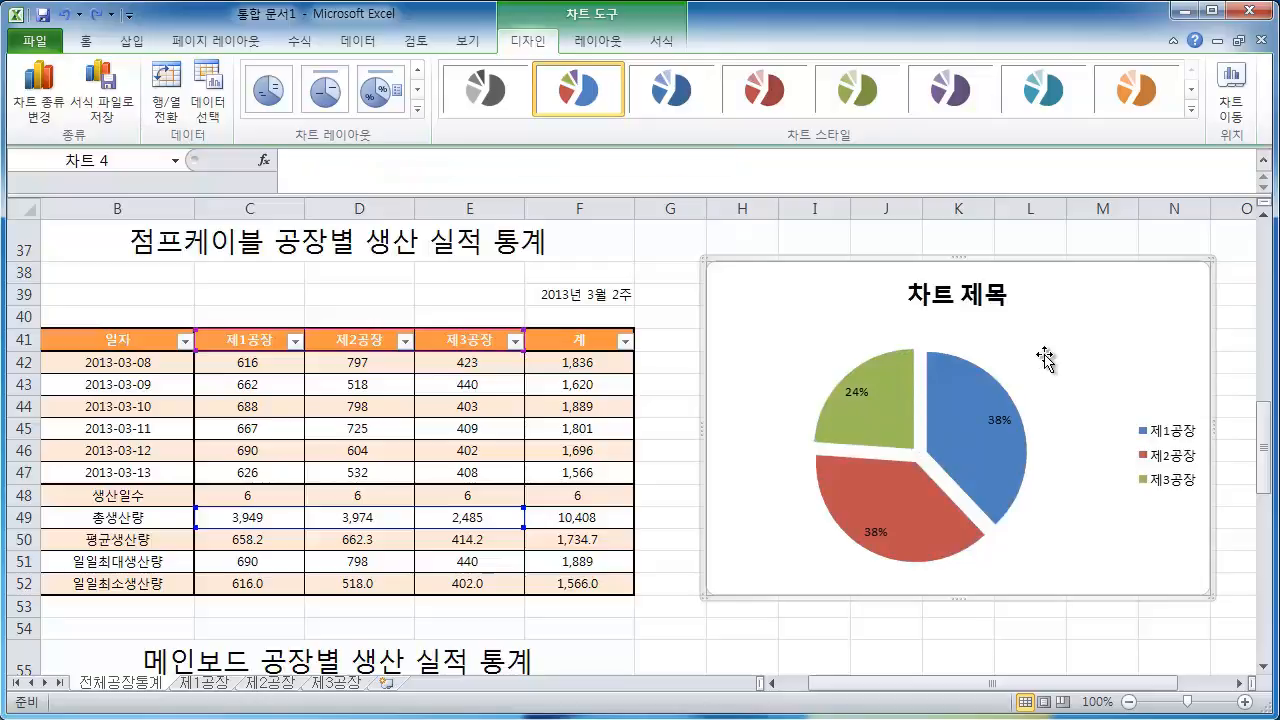
pyautogui.click(890, 414)
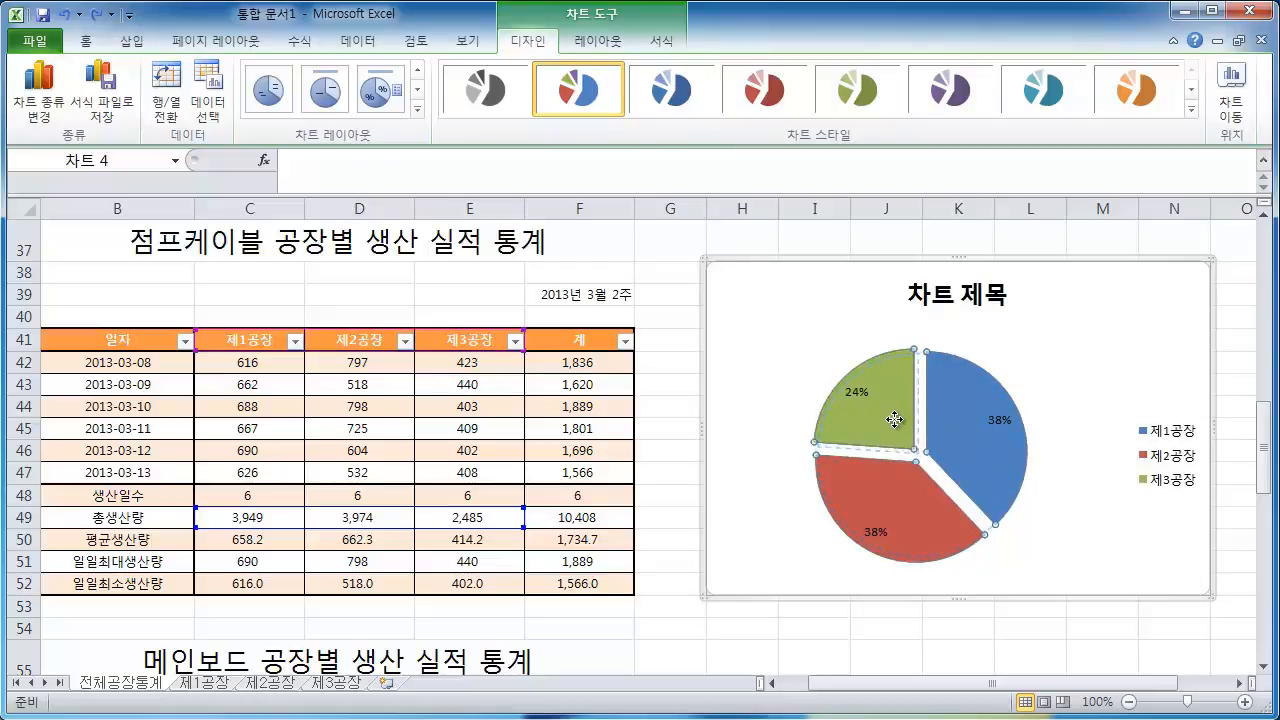
pyautogui.moveTo(895, 420); pyautogui.dragTo(897, 424)
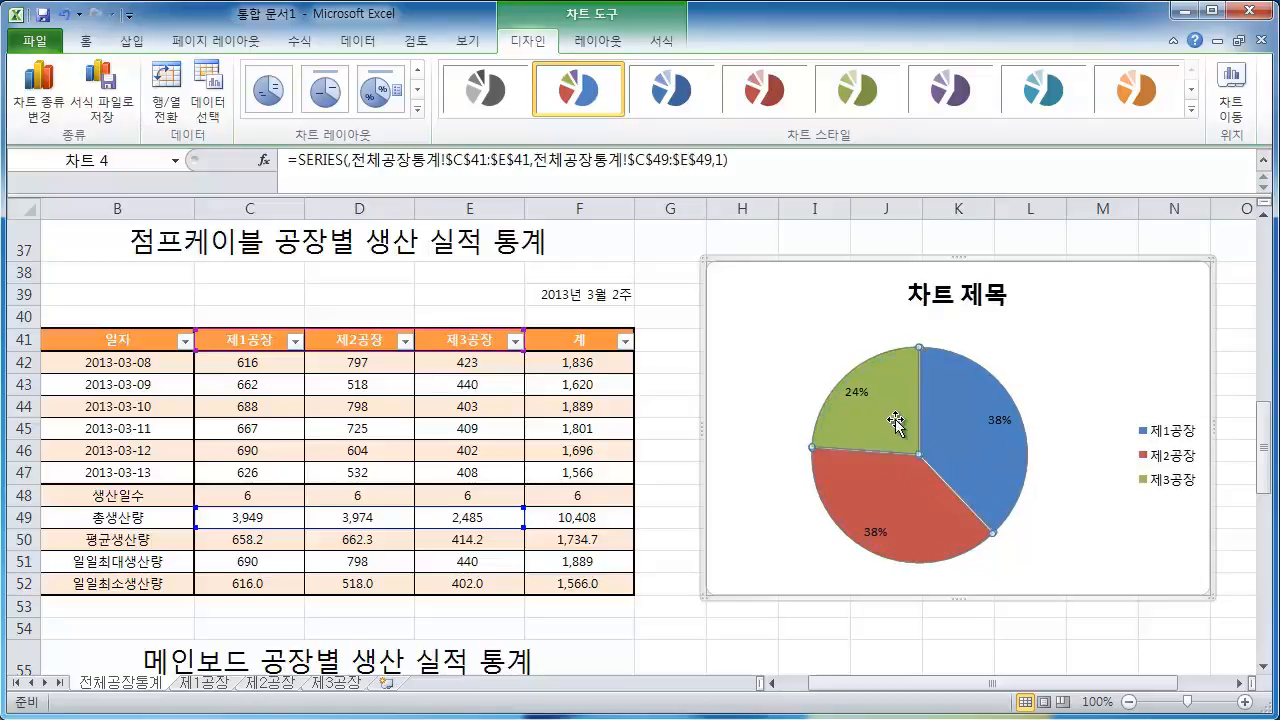
pyautogui.click(1032, 356)
# Drag the pie slices slightly apart again
pyautogui.scroll(3, 978, 387)
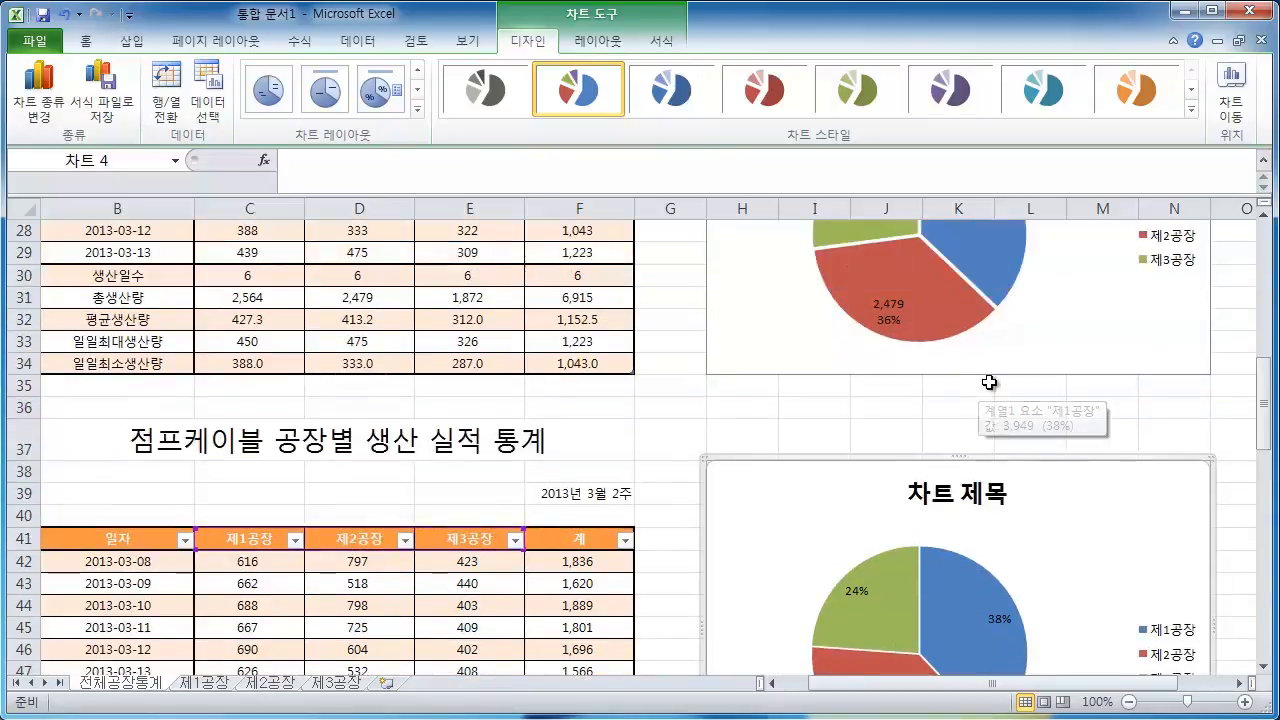
pyautogui.scroll(-2, 986, 380)
pyautogui.click(896, 495)
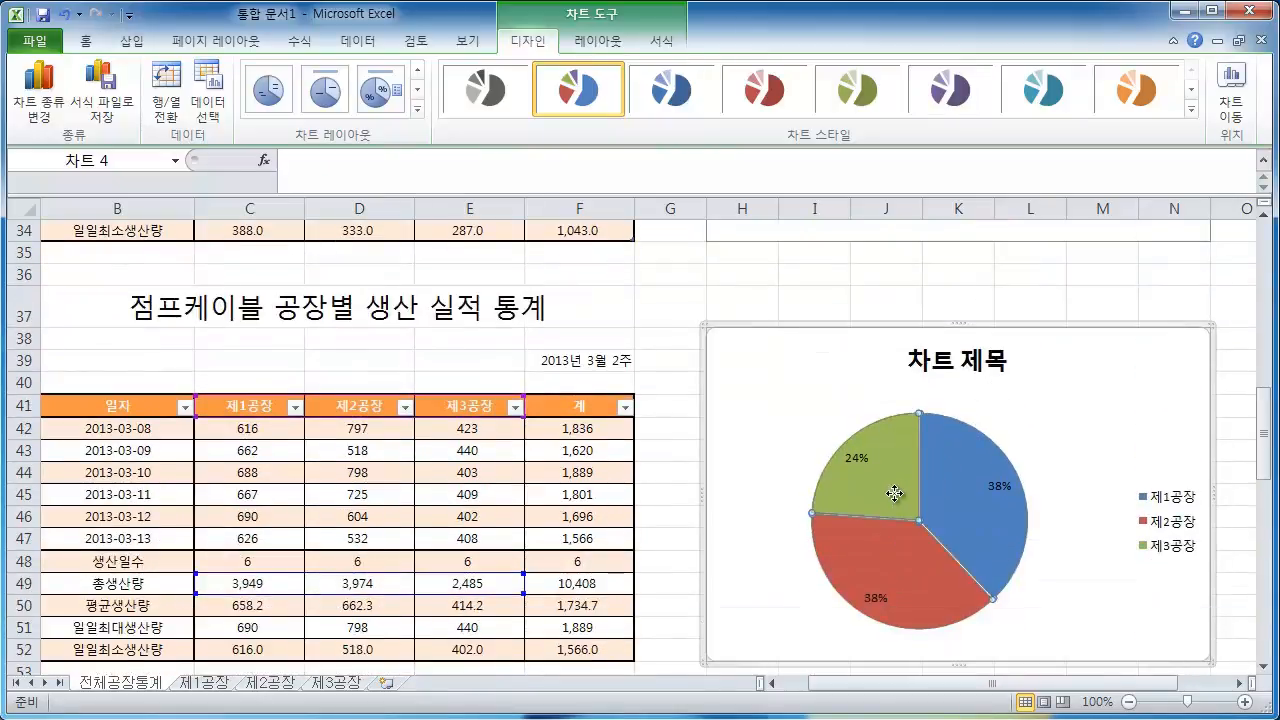
pyautogui.moveTo(894, 493); pyautogui.dragTo(890, 493)
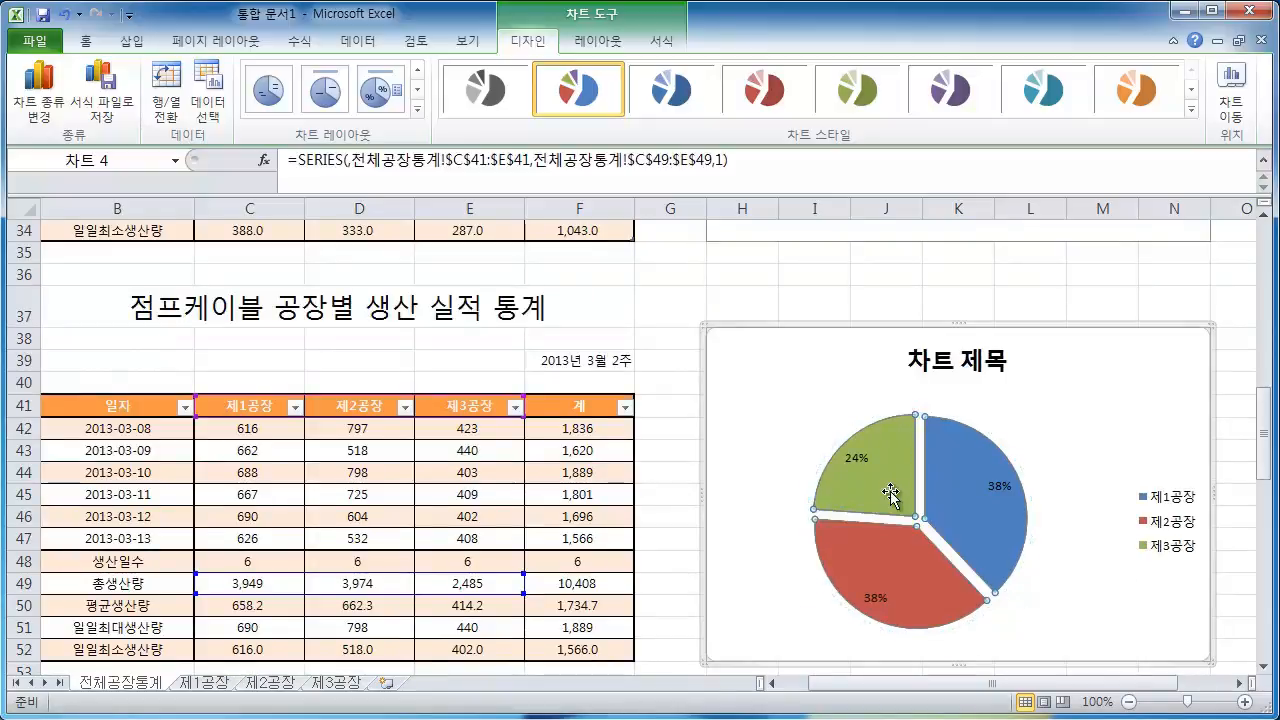
# Zoom the sheet in to 200% to examine the gaps between the pie slices
pyautogui.click(1245, 703)
pyautogui.click(1245, 703)
pyautogui.moveTo(1094, 684); pyautogui.dragTo(1175, 693)
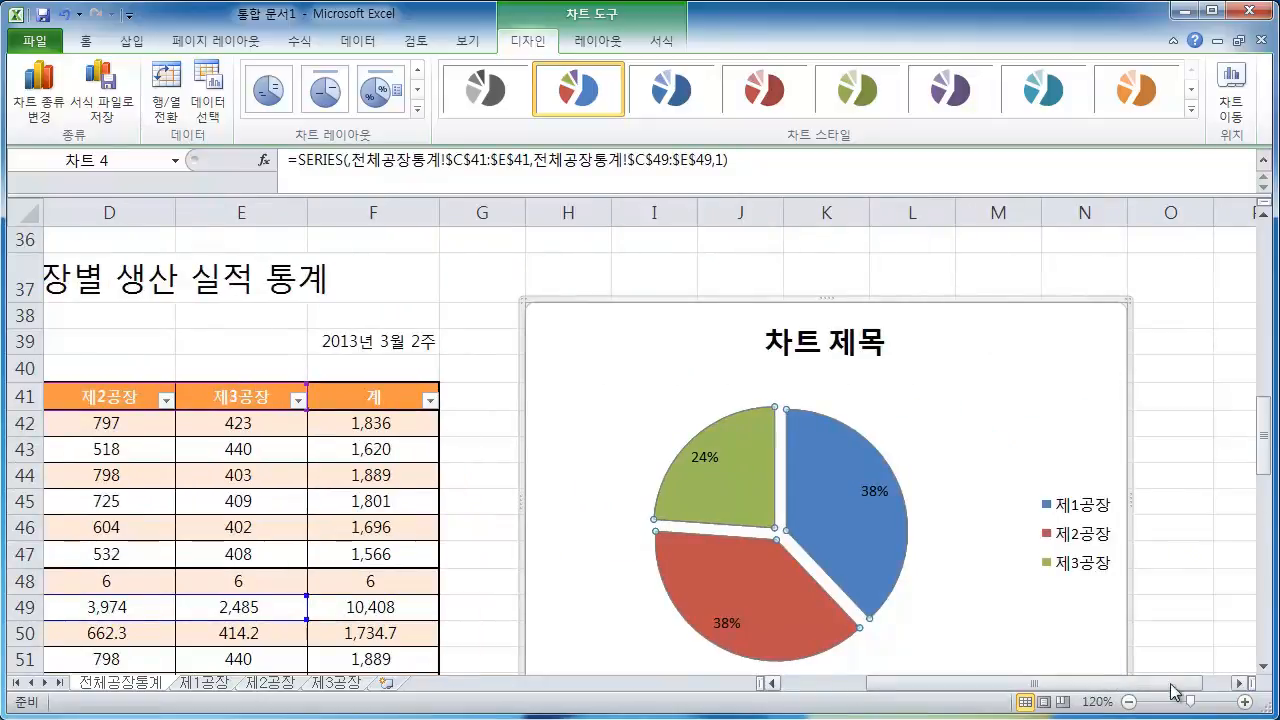
pyautogui.click(1245, 703)
pyautogui.click(1245, 703)
pyautogui.click(1245, 703)
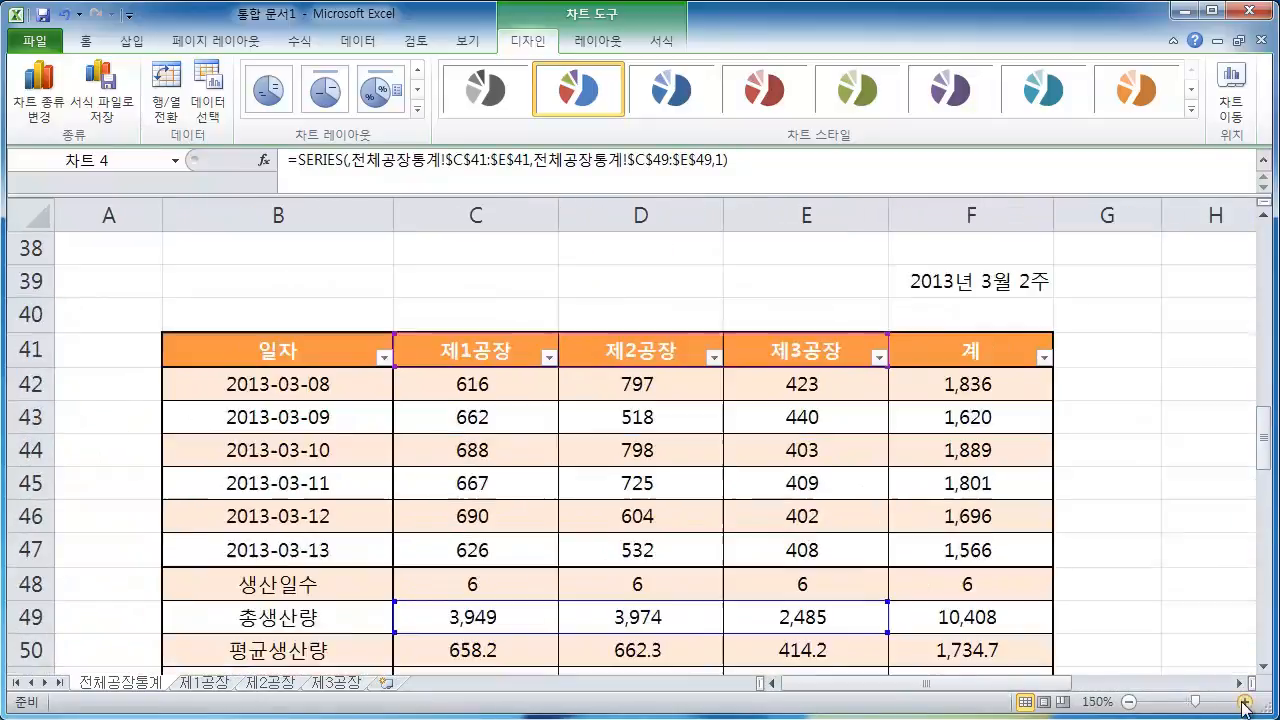
pyautogui.click(1245, 703)
pyautogui.click(1245, 703)
pyautogui.moveTo(1010, 684); pyautogui.dragTo(1134, 684)
pyautogui.scroll(-1, 1137, 676)
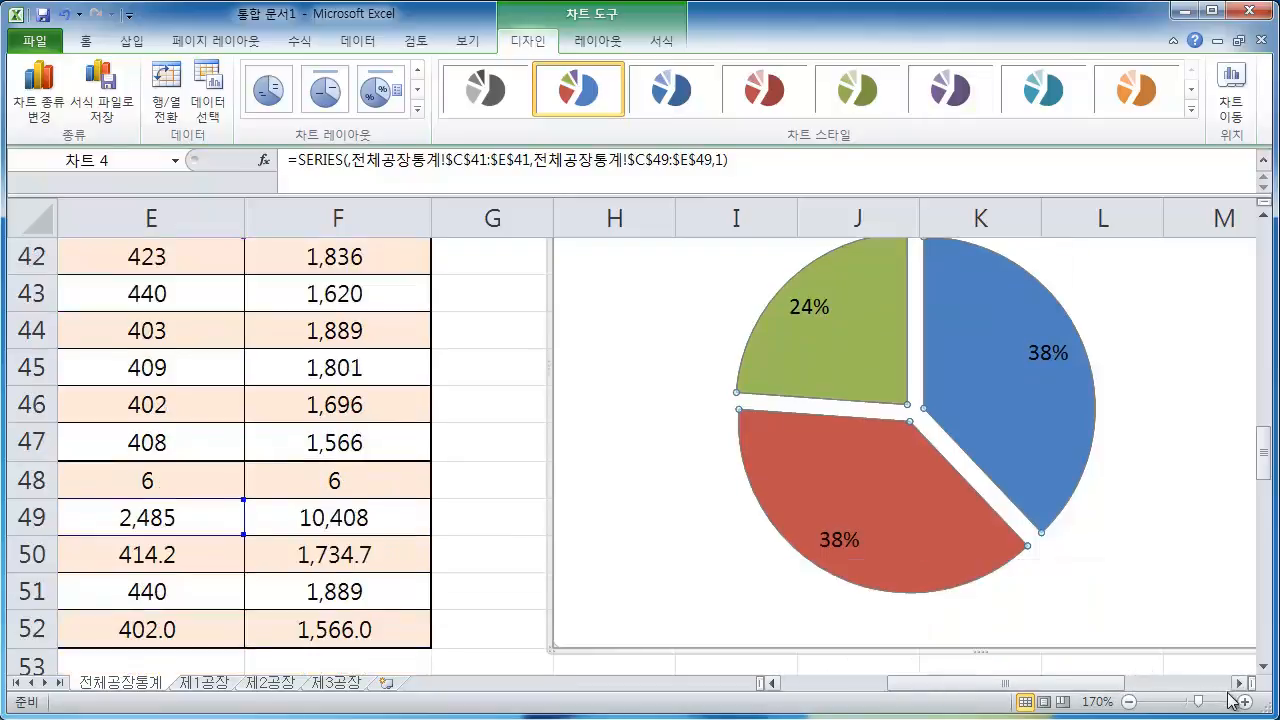
pyautogui.click(1245, 703)
pyautogui.click(1245, 703)
pyautogui.click(1245, 703)
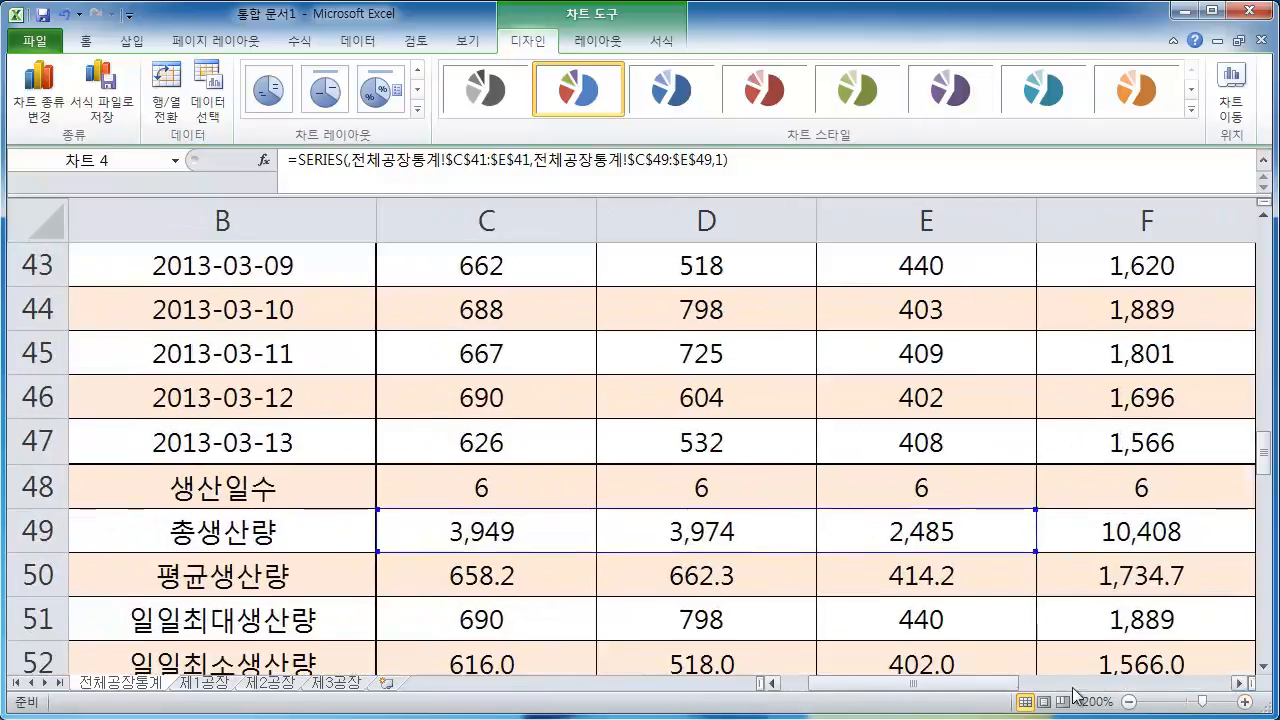
pyautogui.moveTo(1009, 684); pyautogui.dragTo(1110, 684)
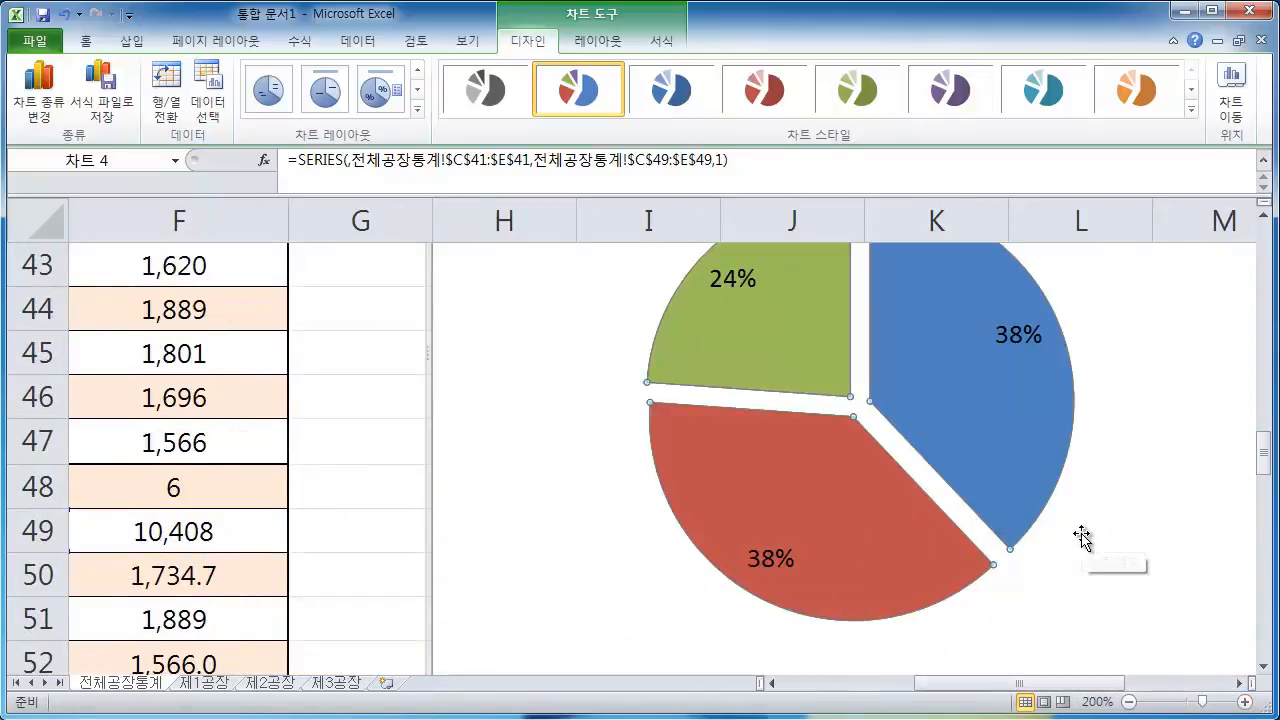
# Drag the pie slices back together so no gap remains
pyautogui.click(1122, 395)
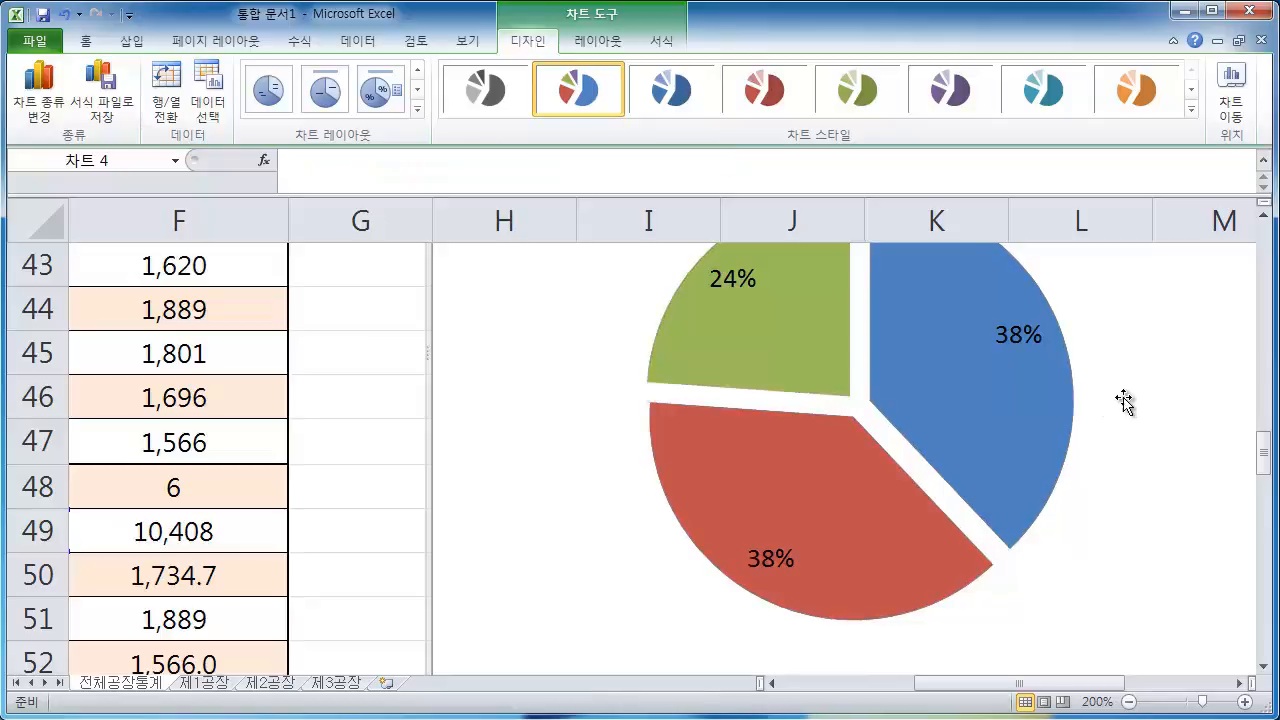
pyautogui.click(800, 357)
pyautogui.moveTo(801, 354); pyautogui.dragTo(807, 359)
# Zoom the sheet back out to 100% and deselect the chart
pyautogui.scroll(5, 915, 507)
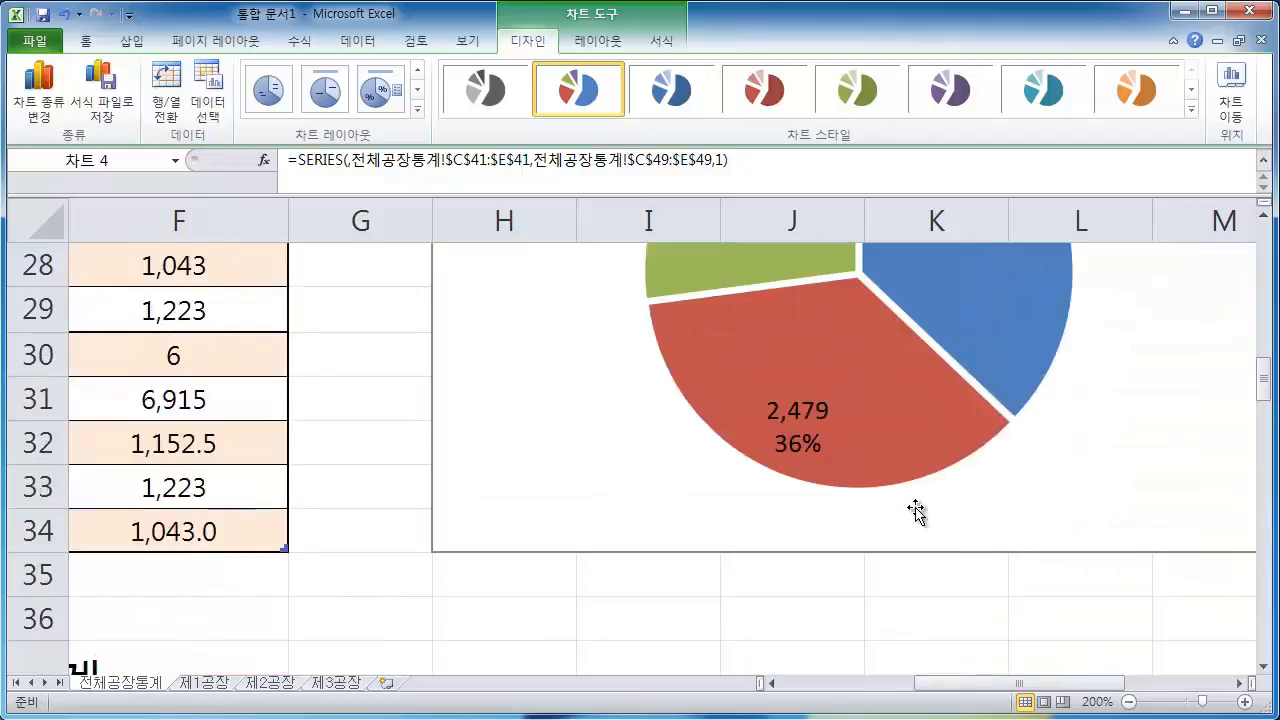
pyautogui.scroll(-4, 915, 507)
pyautogui.scroll(-1, 915, 507)
pyautogui.scroll(1, 912, 508)
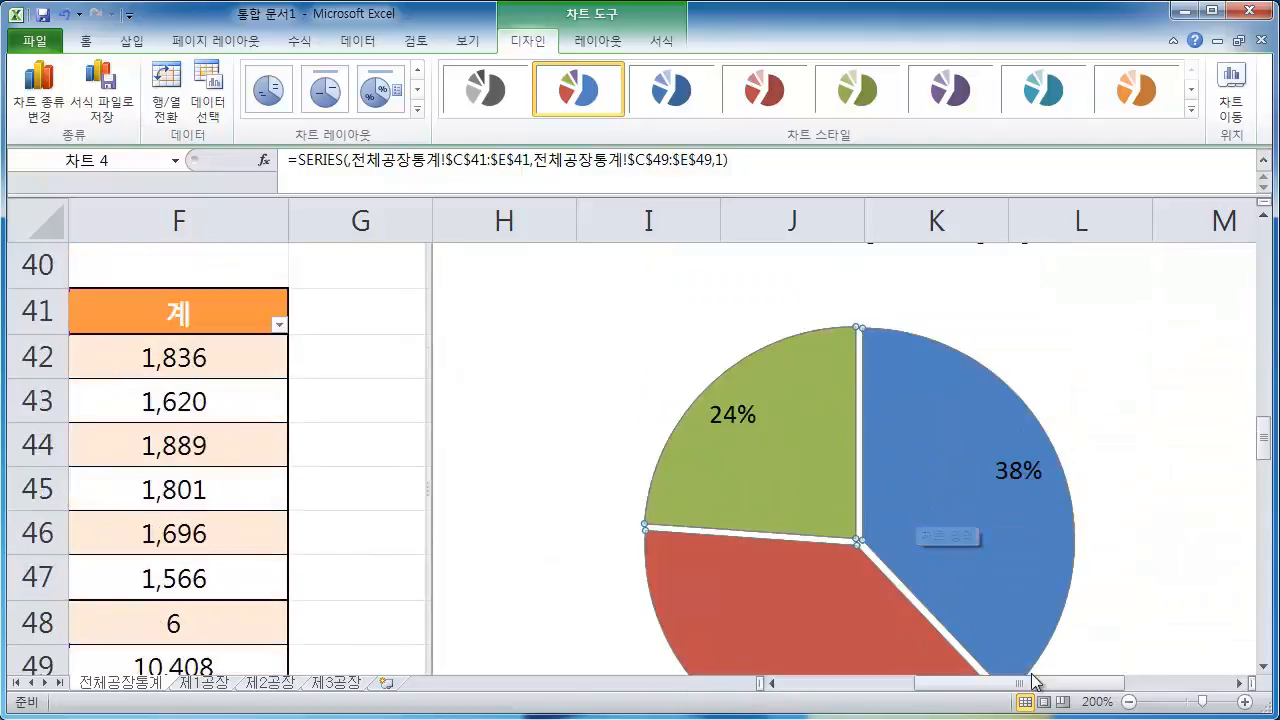
pyautogui.click(1129, 703)
pyautogui.click(1129, 703)
pyautogui.click(1129, 703)
pyautogui.click(1129, 703)
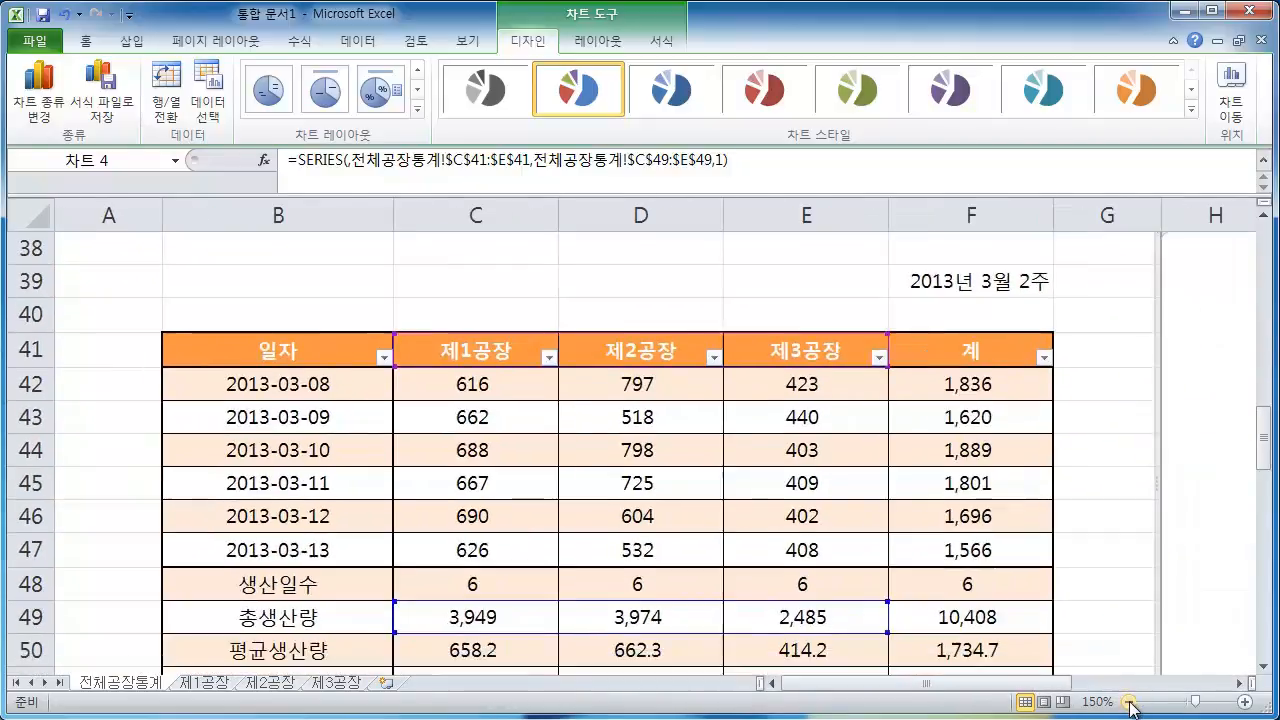
pyautogui.click(1129, 703)
pyautogui.click(1129, 703)
pyautogui.click(1129, 703)
pyautogui.click(1129, 703)
pyautogui.click(1129, 703)
pyautogui.click(1129, 703)
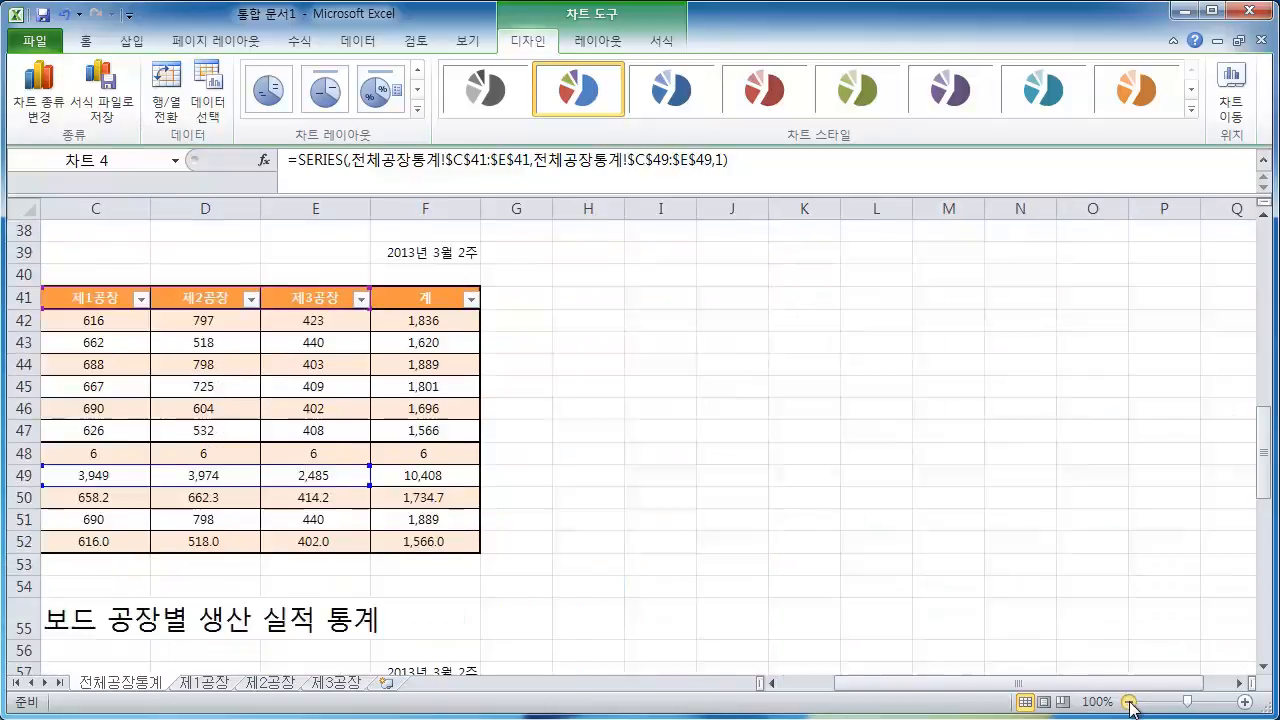
pyautogui.click(1122, 515)
pyautogui.scroll(2, 1120, 514)
pyautogui.scroll(-1, 1118, 514)
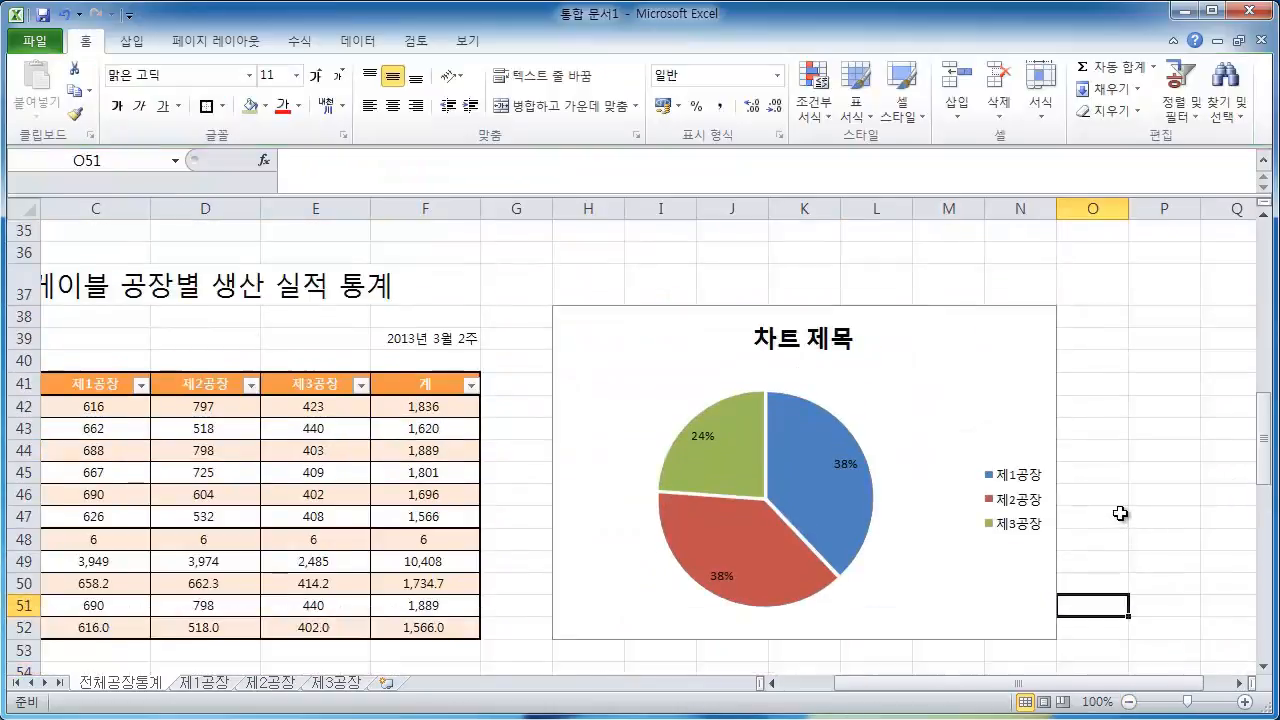
# Retitle the chart as "점프케이블 공장별 총생산량"
pyautogui.click(812, 342)
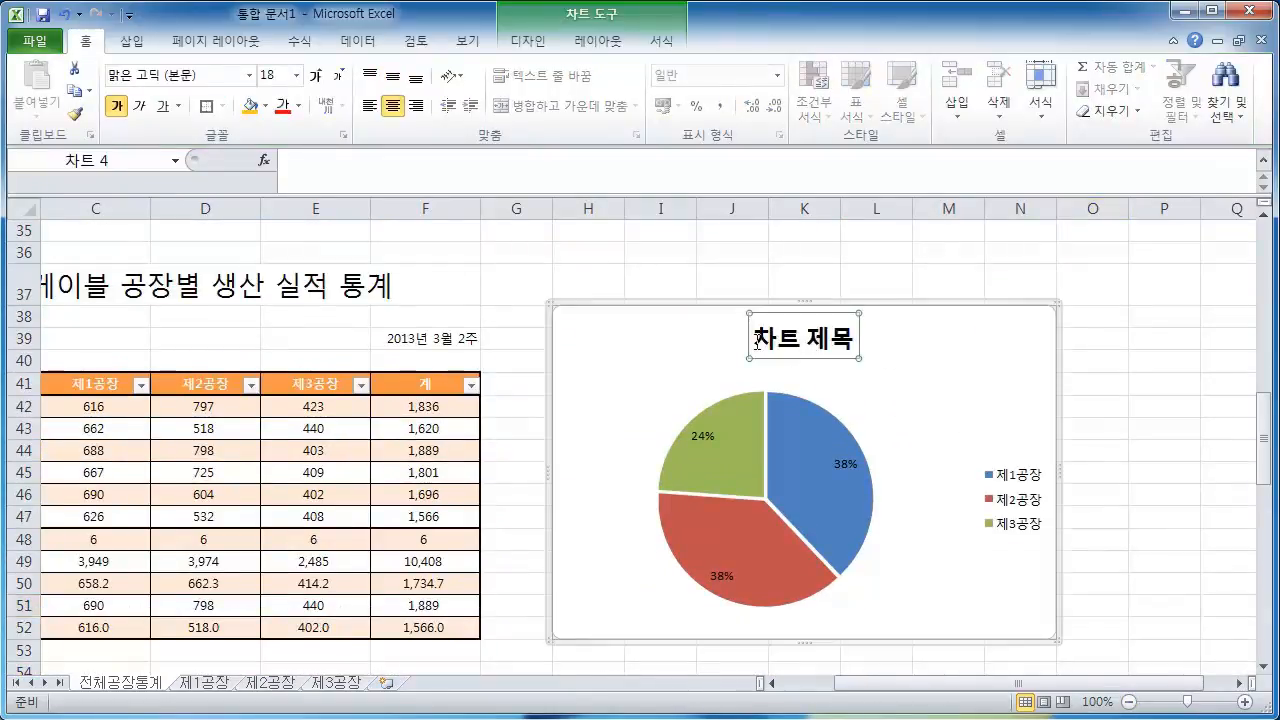
pyautogui.moveTo(757, 342); pyautogui.dragTo(855, 342)
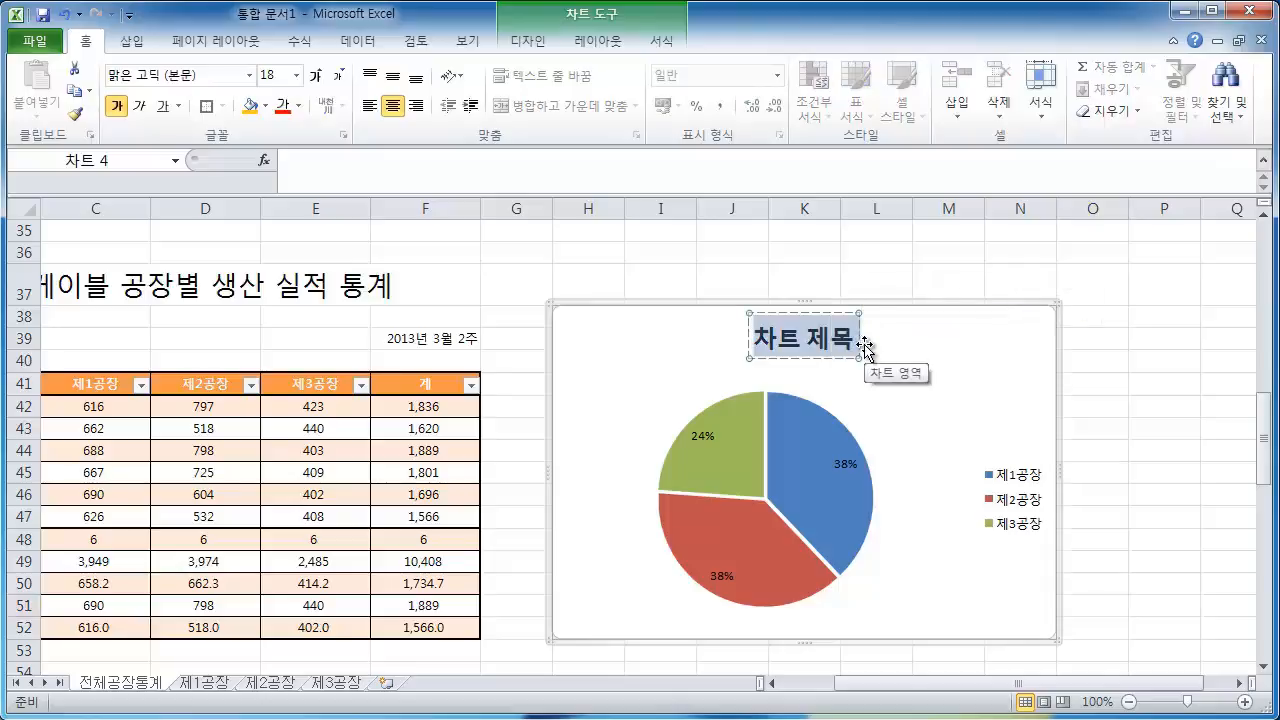
pyautogui.write('저프')
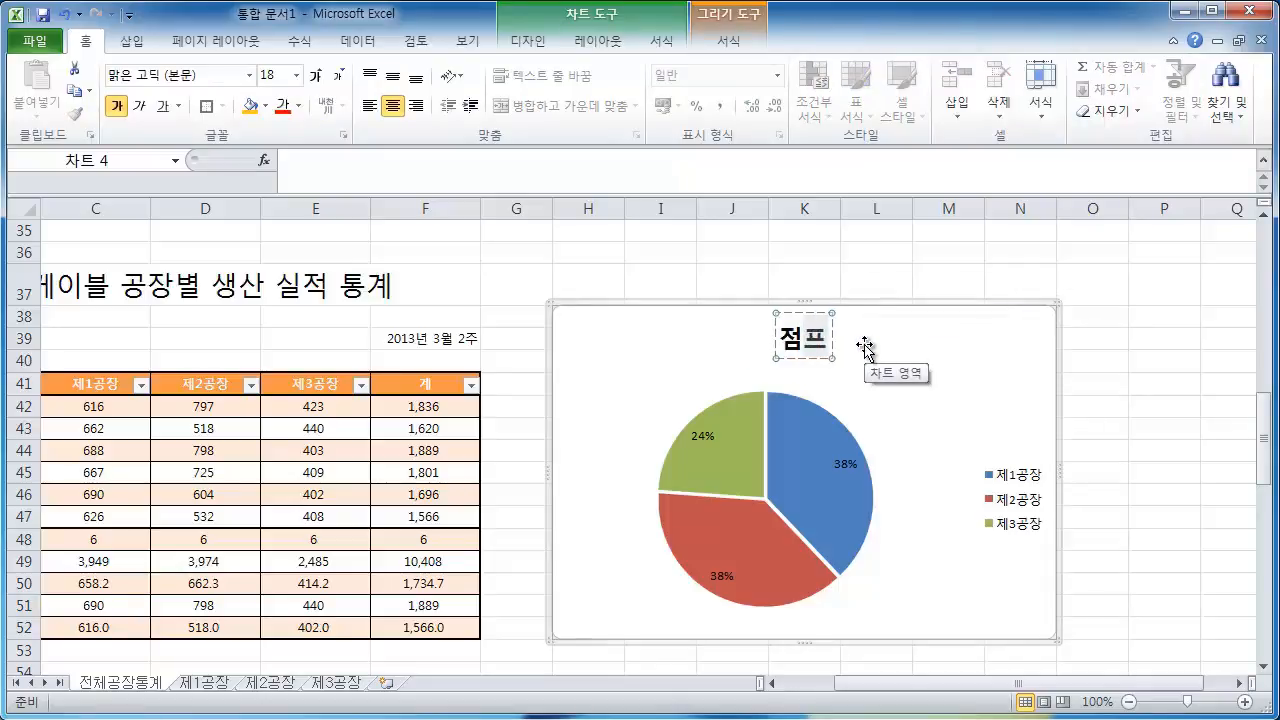
pyautogui.write('케이블 공장별')
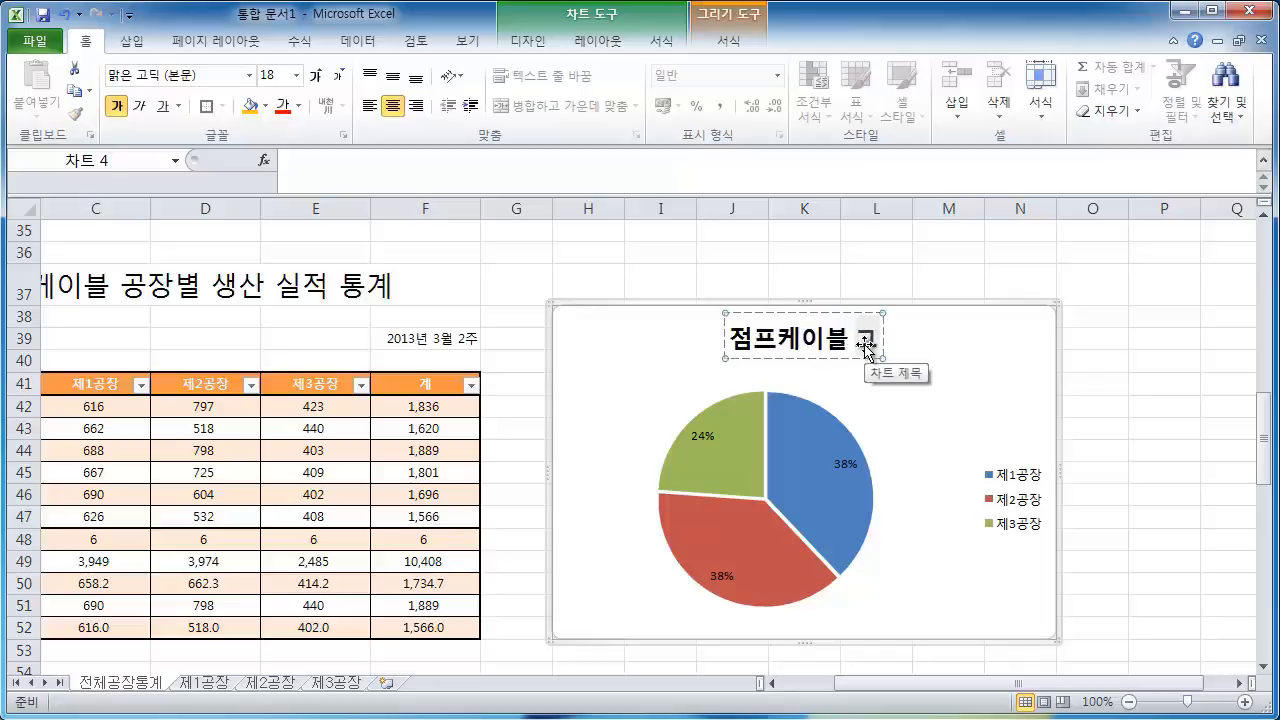
pyautogui.press('Hangul_Hanja')
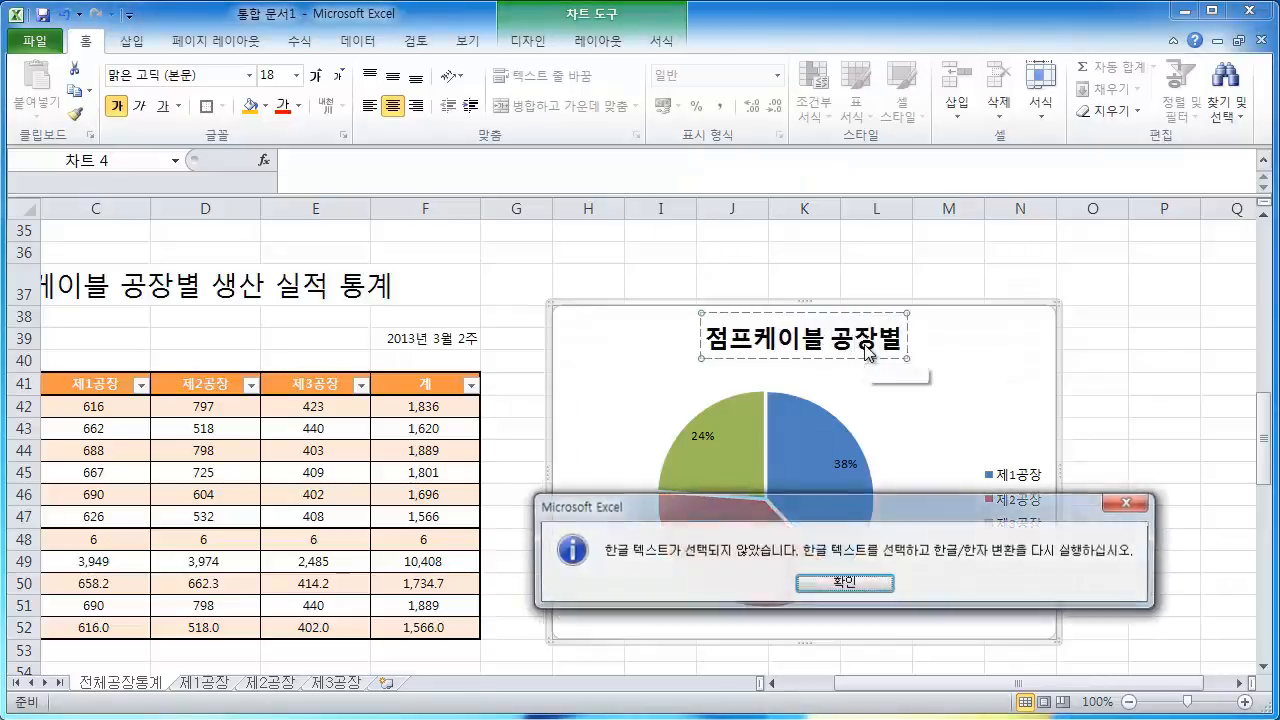
pyautogui.press('Return')
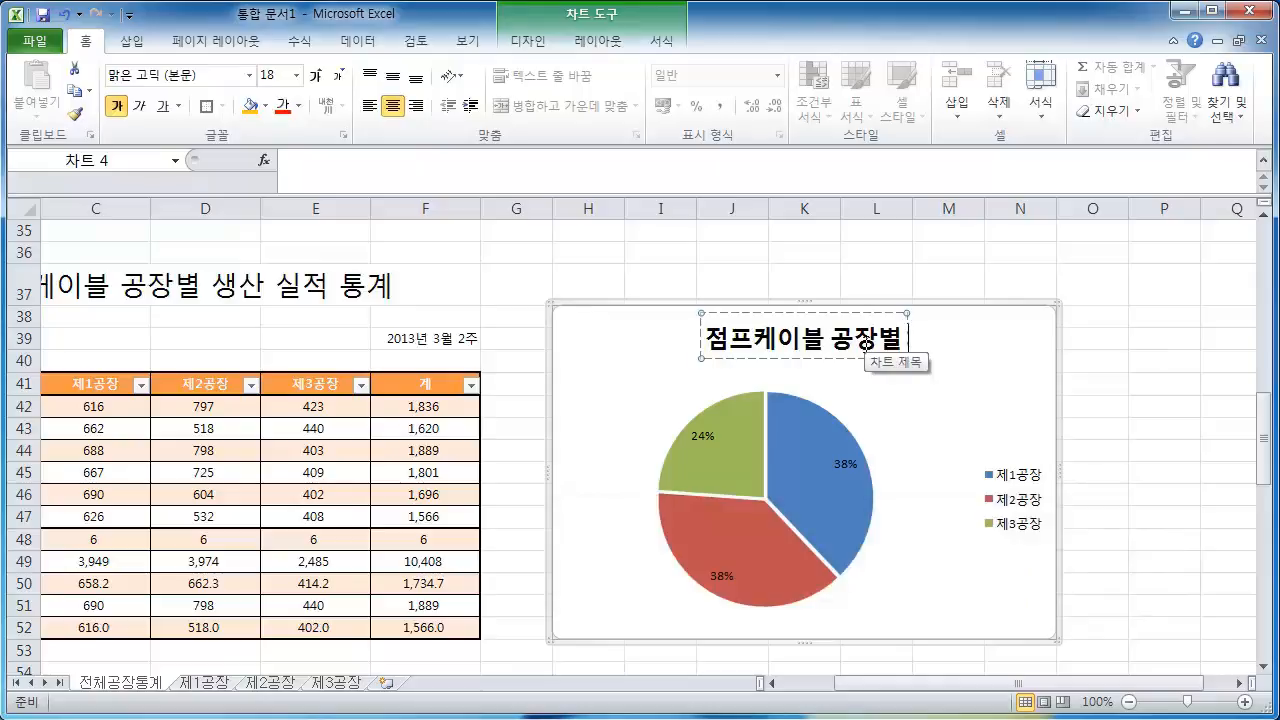
pyautogui.write('총생산ㄹ')
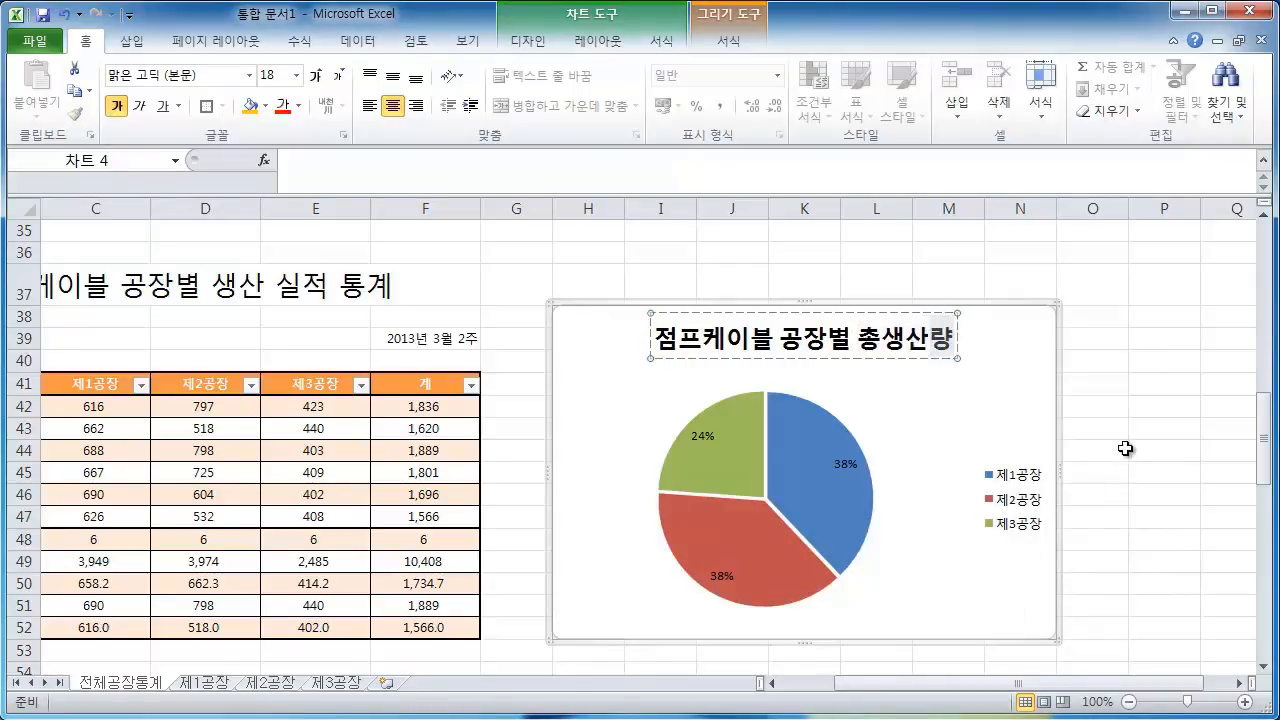
pyautogui.click(1125, 450)
# Format the pie data labels to show values along with percentages, separated by a new line
pyautogui.click(711, 437)
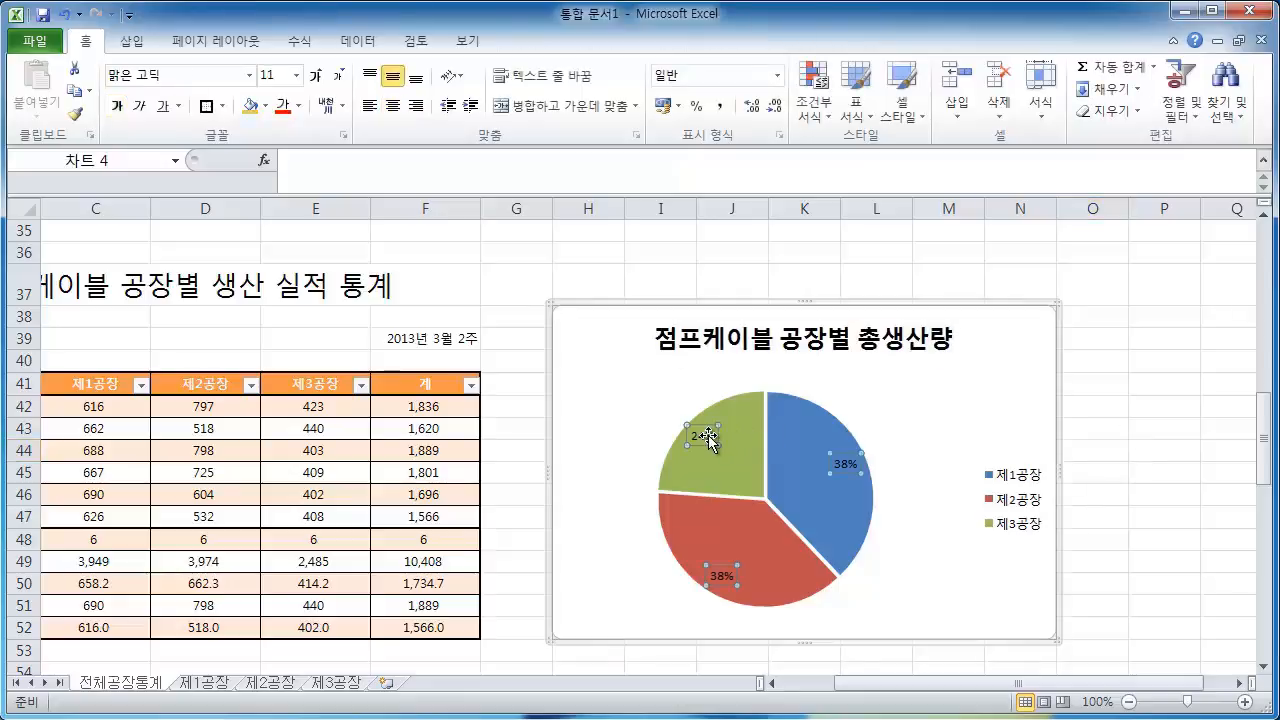
pyautogui.rightClick(711, 441)
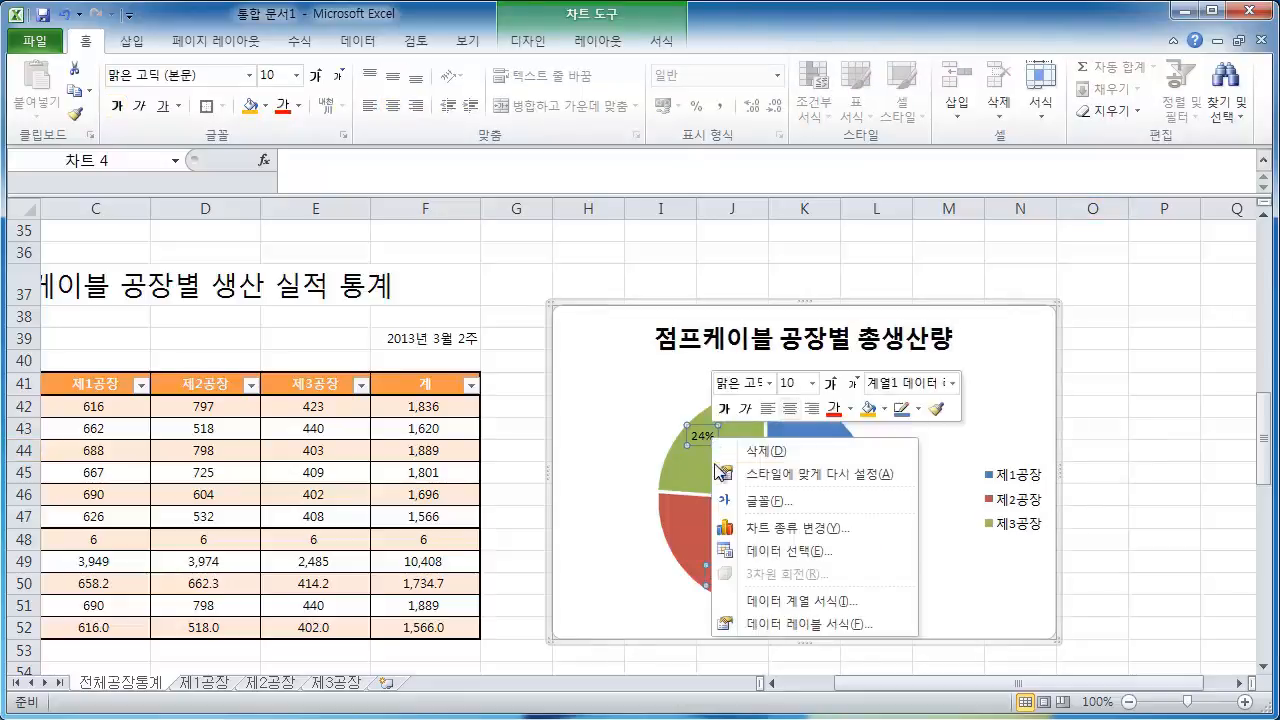
pyautogui.click(779, 623)
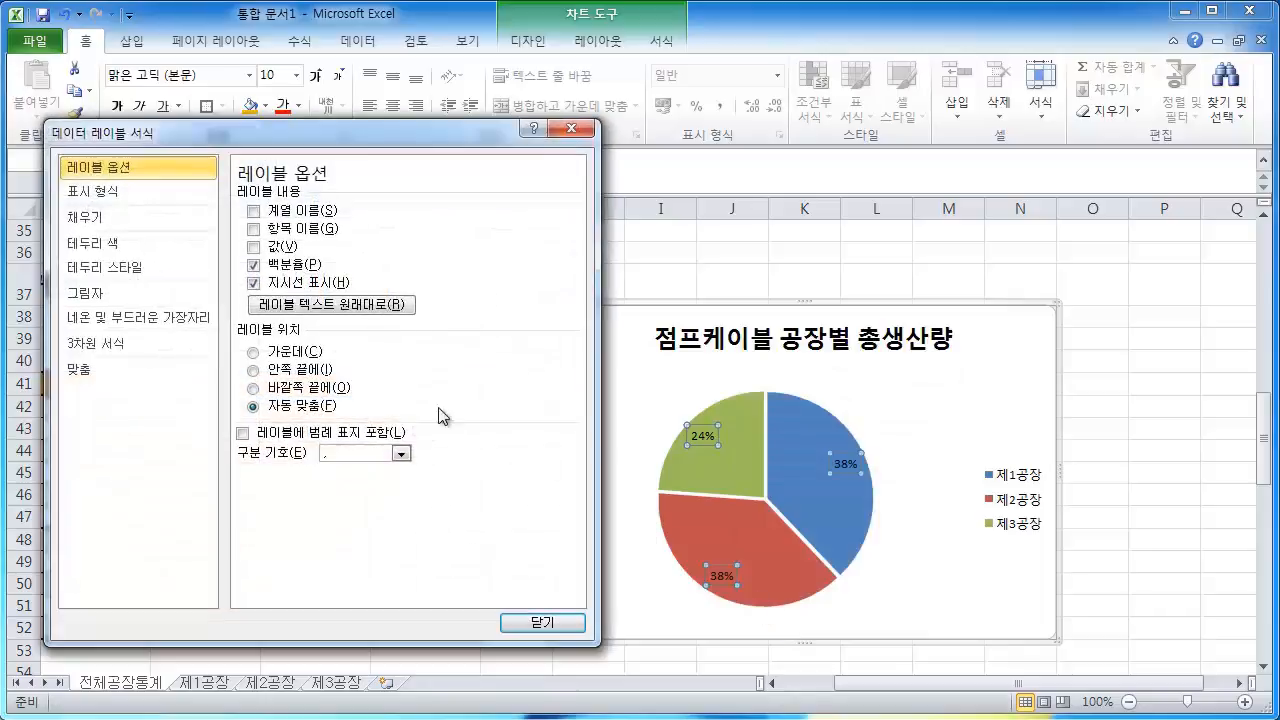
pyautogui.click(254, 246)
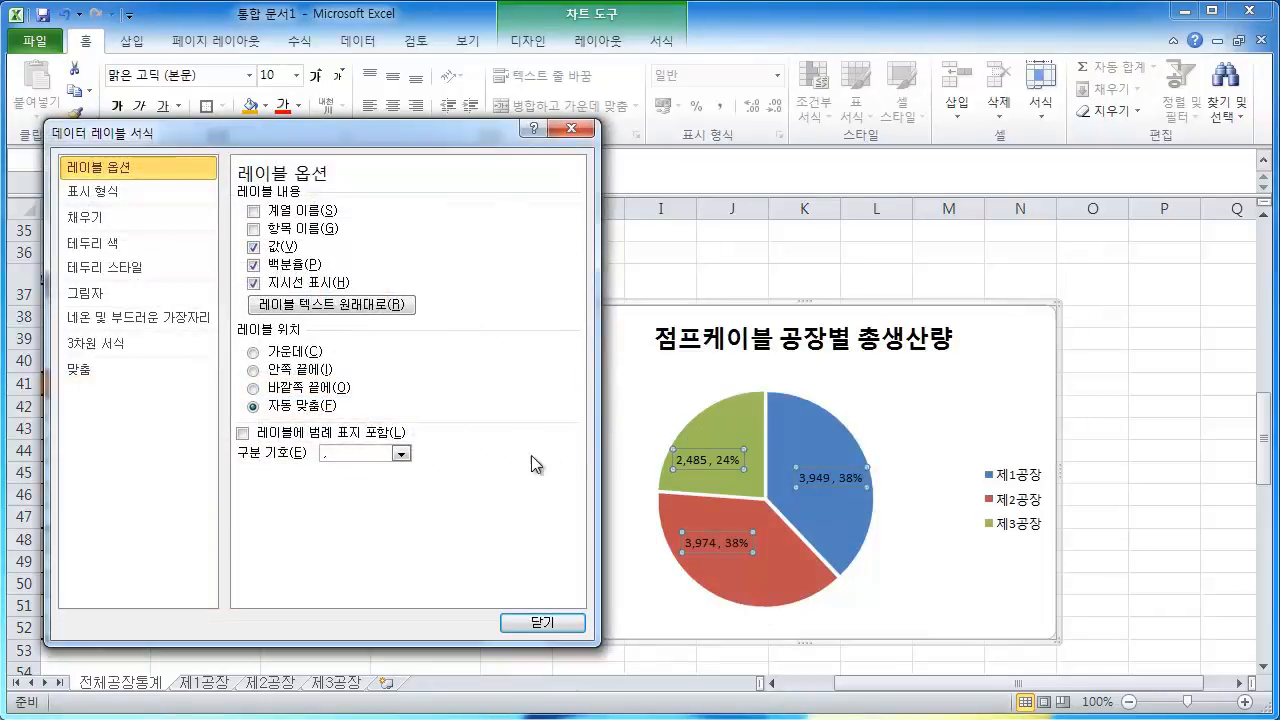
pyautogui.click(403, 453)
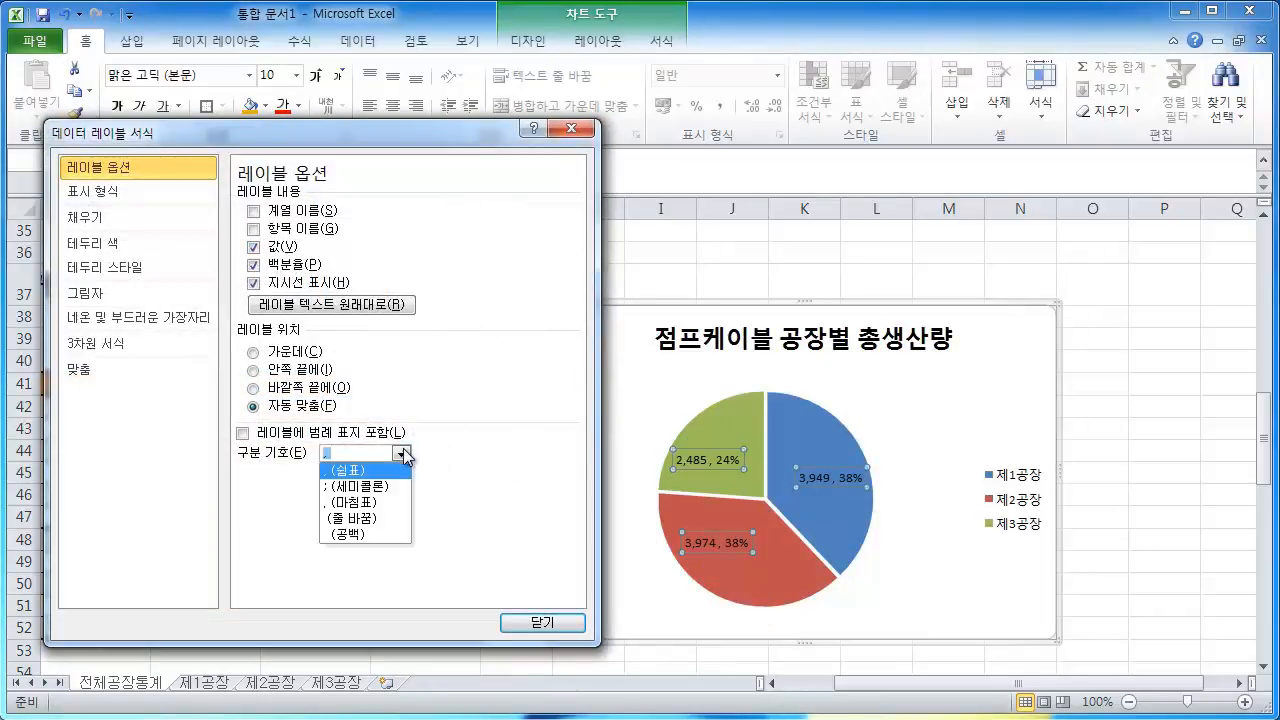
pyautogui.click(352, 518)
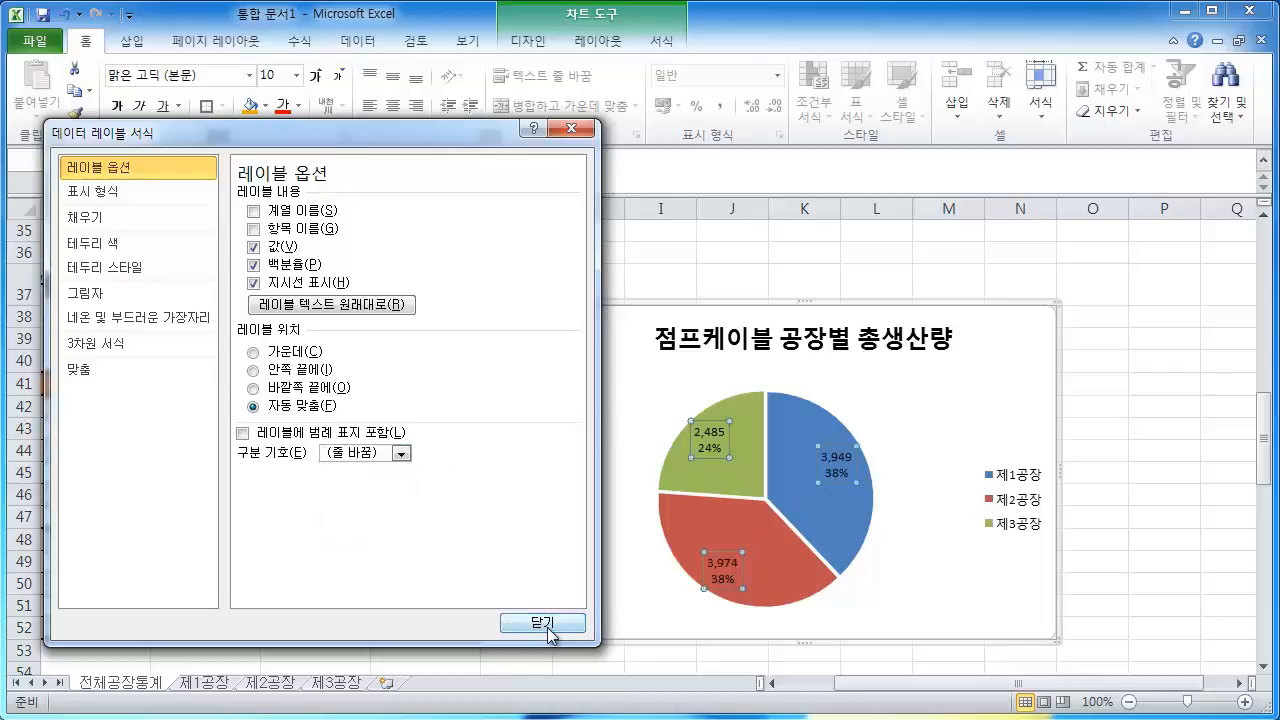
pyautogui.click(543, 623)
pyautogui.click(1165, 405)
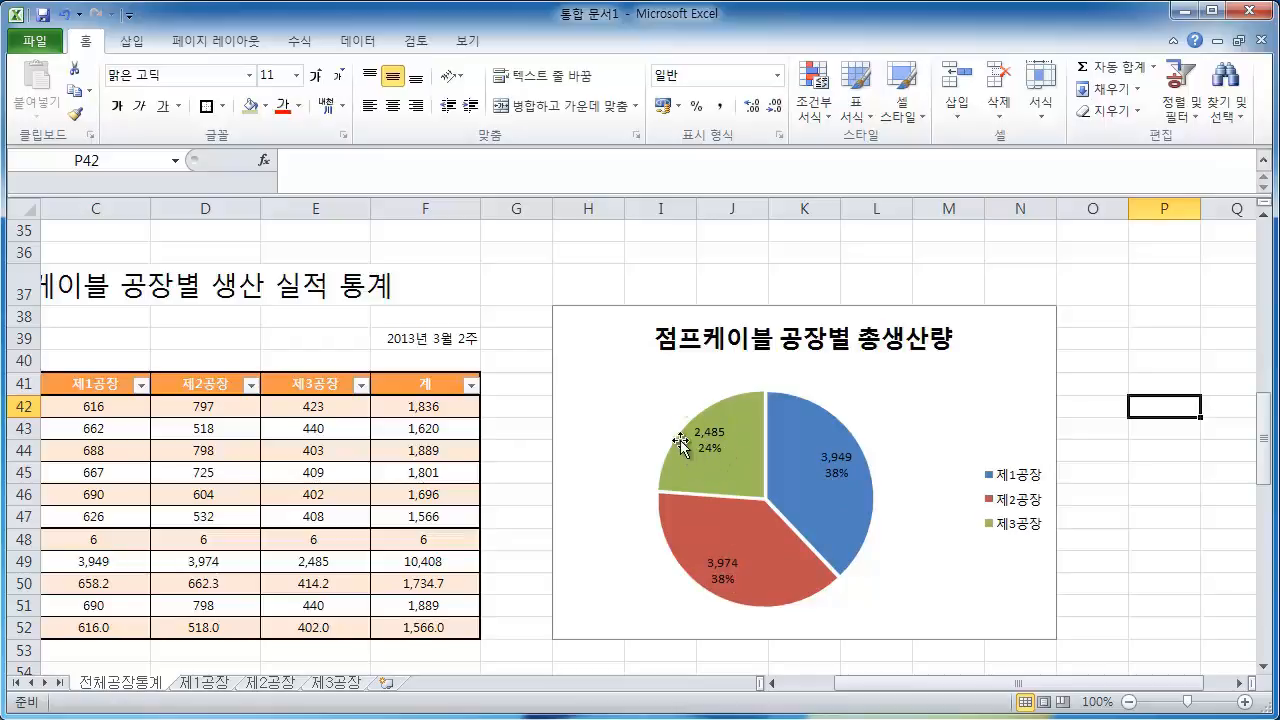
# Examine the 메인보드 table's factory header row and total production row
pyautogui.click(1153, 478)
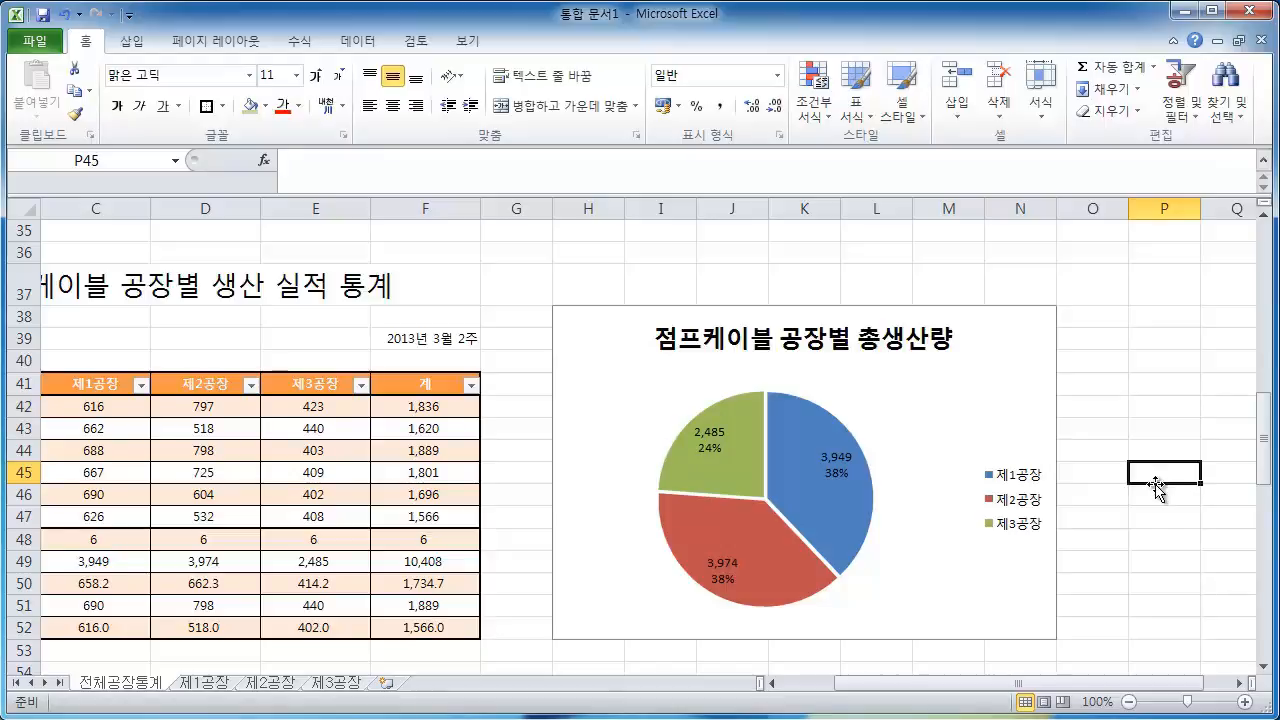
pyautogui.scroll(-6, 1158, 487)
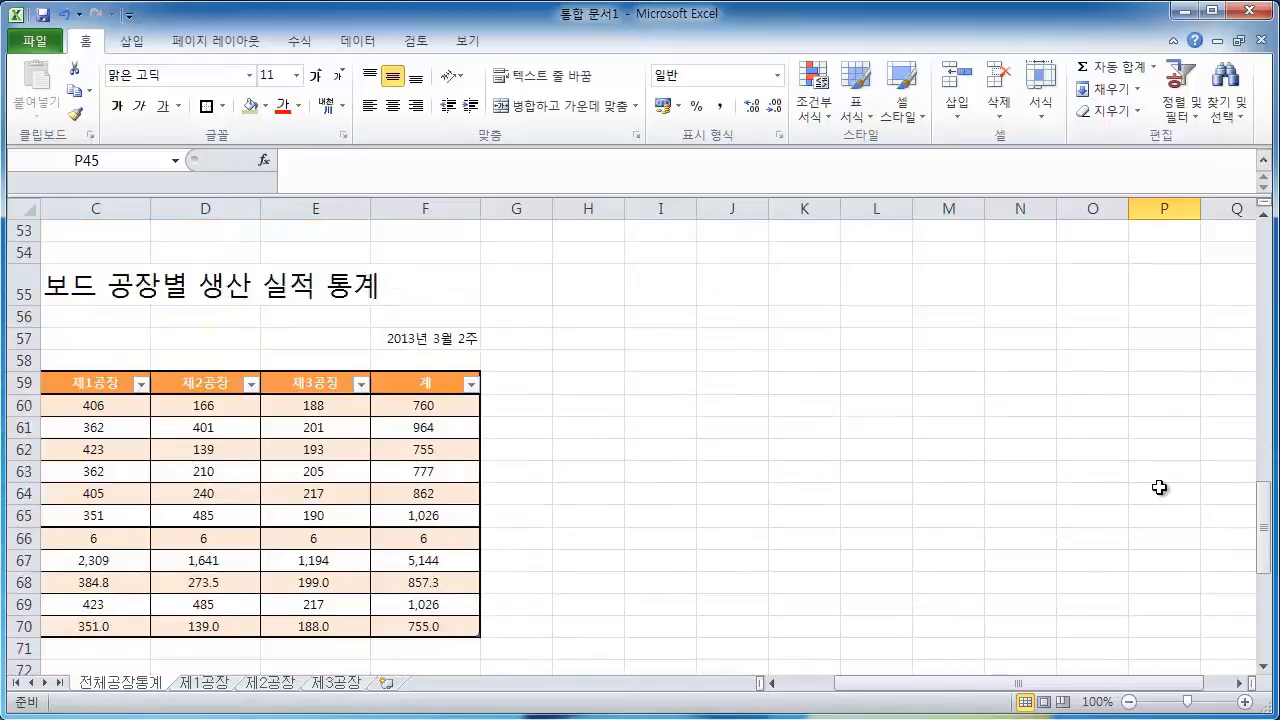
pyautogui.moveTo(860, 683); pyautogui.dragTo(824, 686)
pyautogui.moveTo(311, 385); pyautogui.dragTo(518, 387)
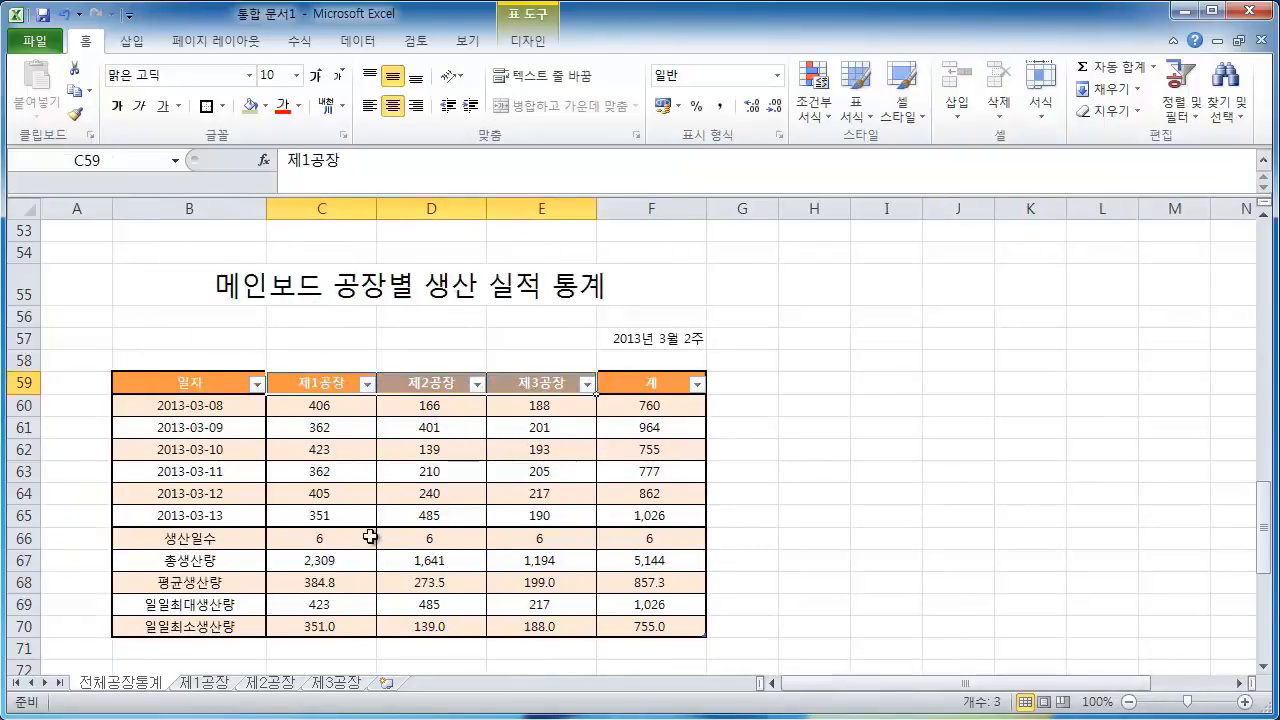
pyautogui.moveTo(316, 563); pyautogui.dragTo(516, 561)
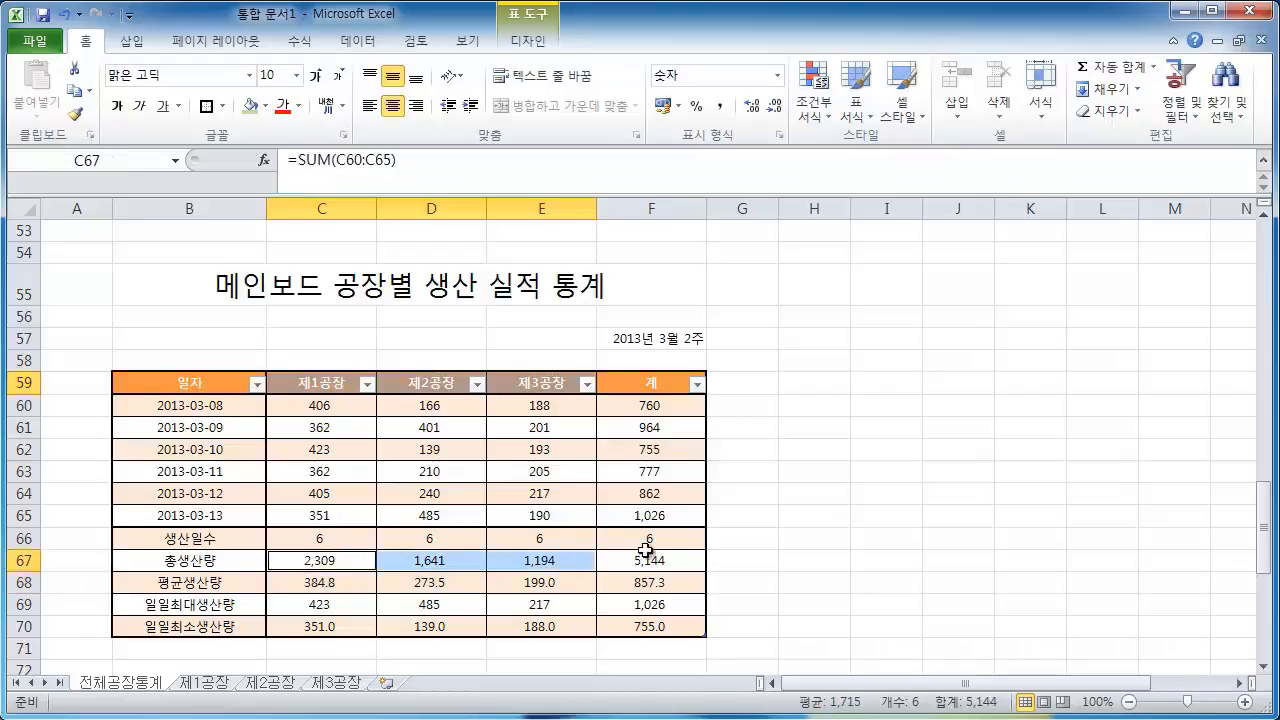
pyautogui.click(963, 515)
pyautogui.scroll(5, 968, 528)
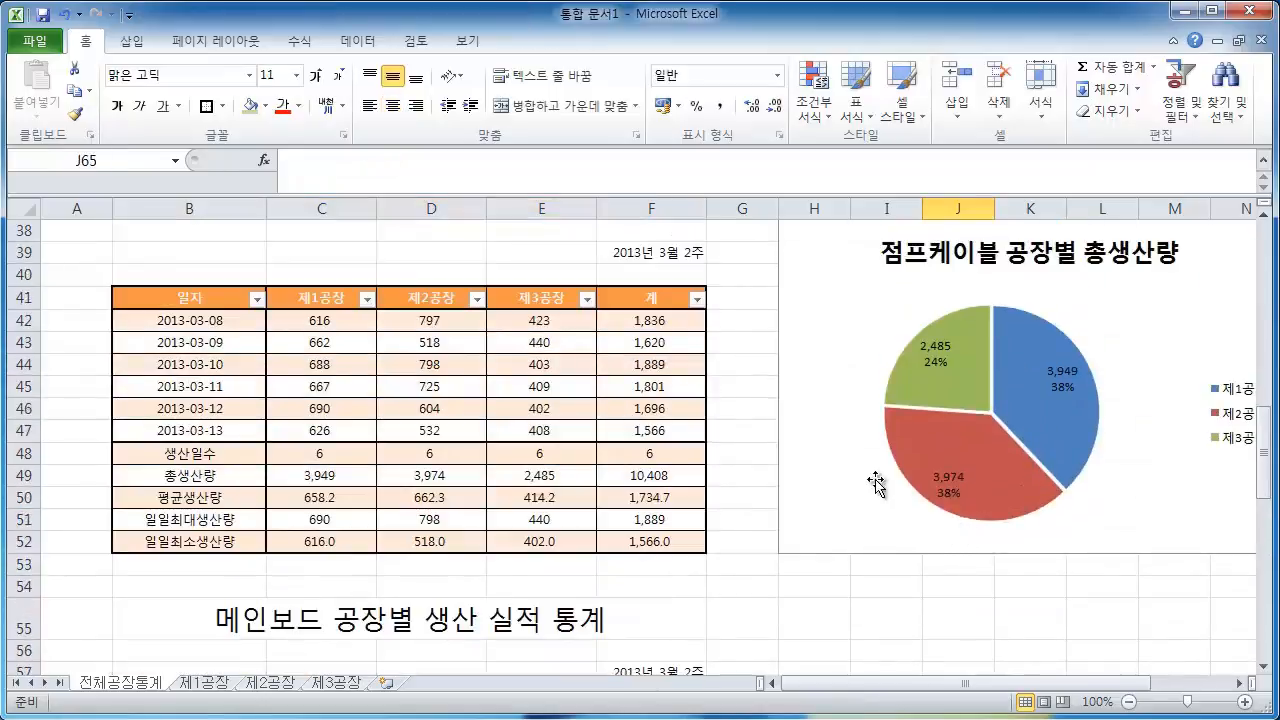
# Copy the pie chart and paste a duplicate beside the 메인보드 table
pyautogui.click(823, 468)
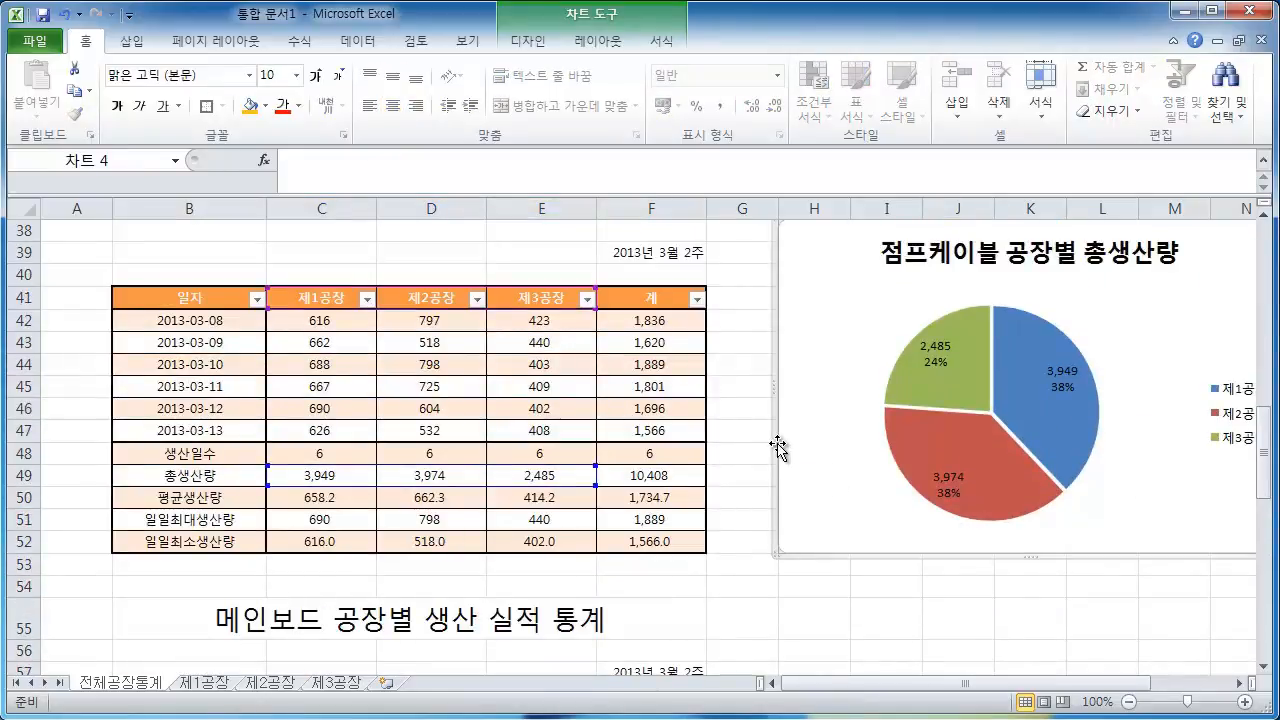
pyautogui.hotkey('ctrl', 'c')
pyautogui.scroll(-2, 800, 615)
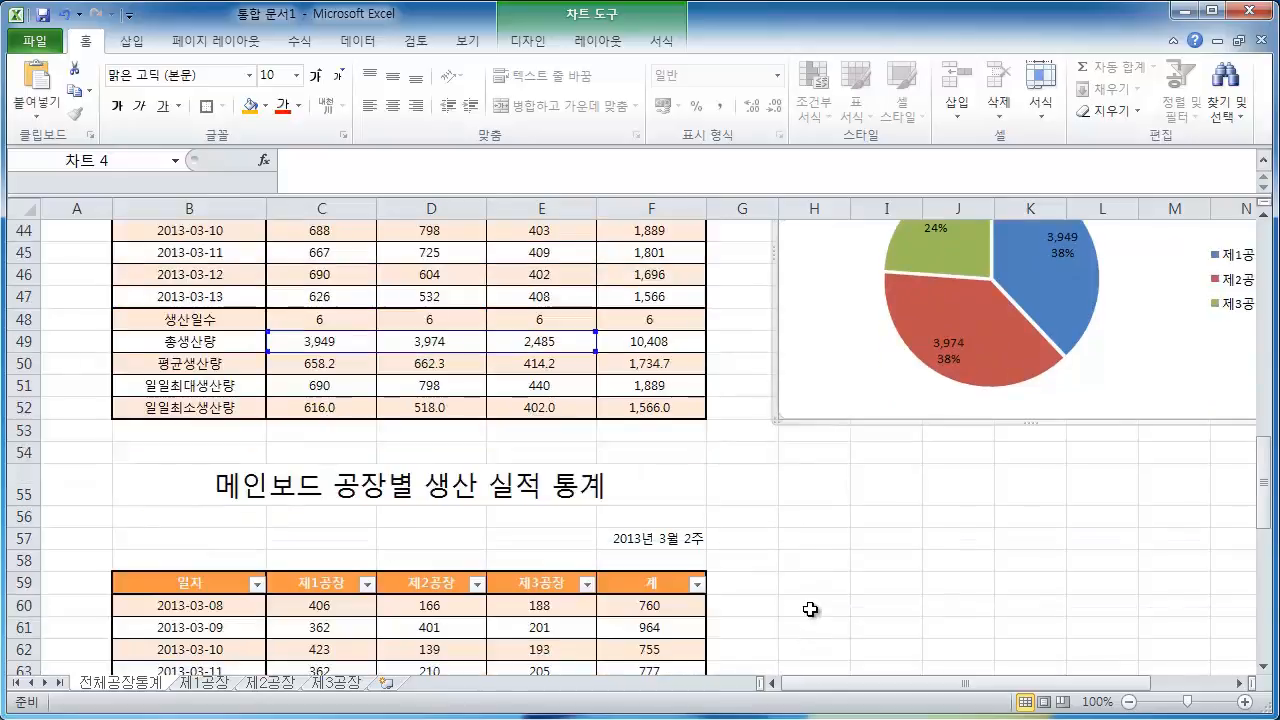
pyautogui.click(806, 519)
pyautogui.hotkey('ctrl', 'v')
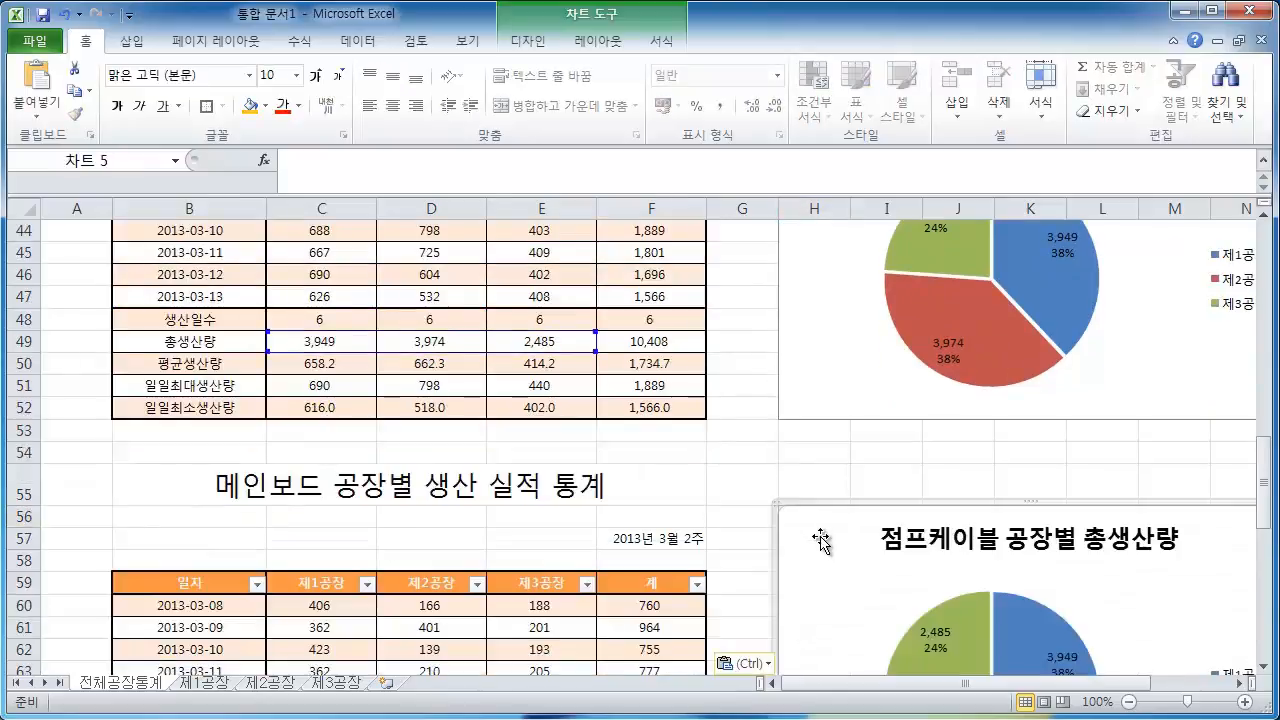
pyautogui.scroll(3, 905, 588)
pyautogui.scroll(-6, 910, 590)
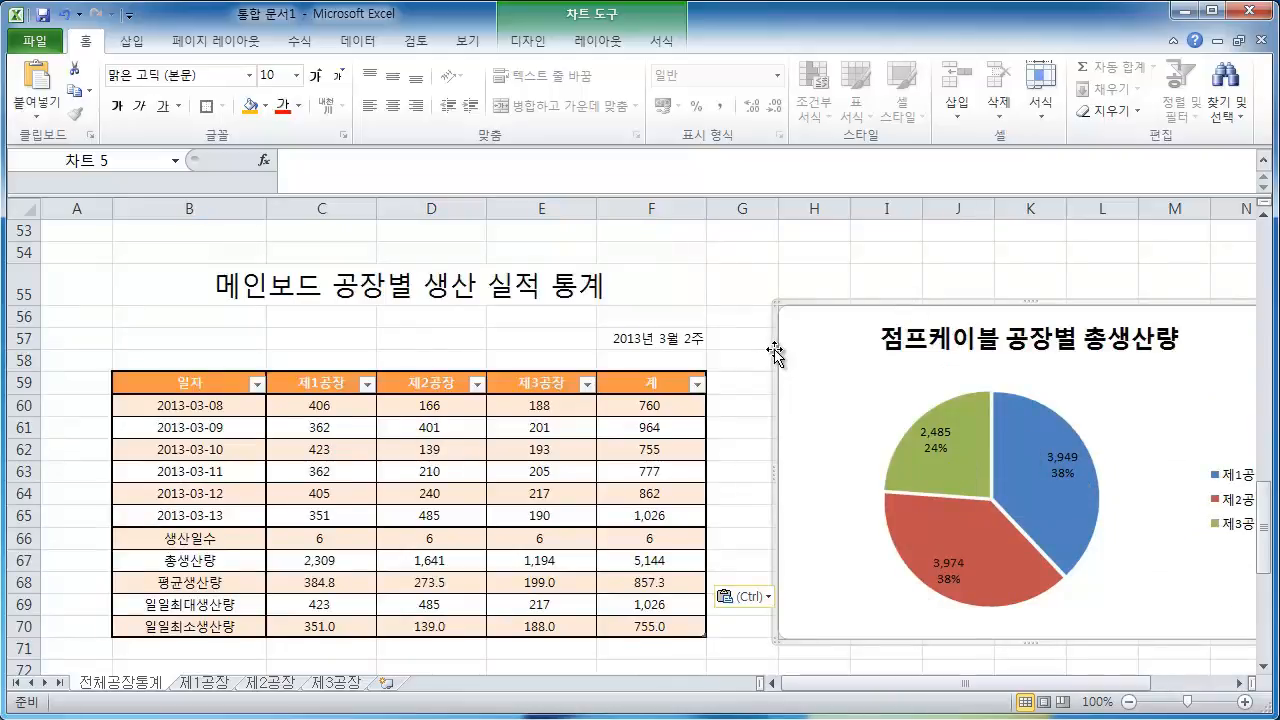
pyautogui.click(533, 47)
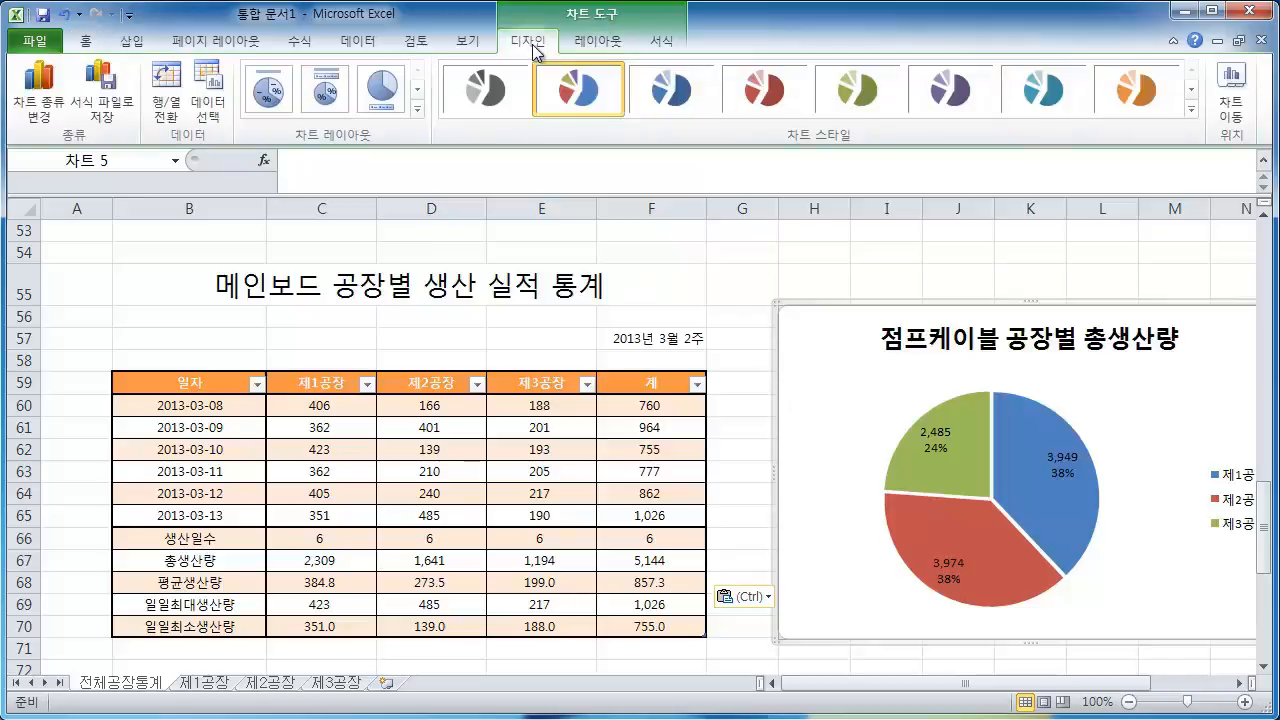
pyautogui.click(209, 101)
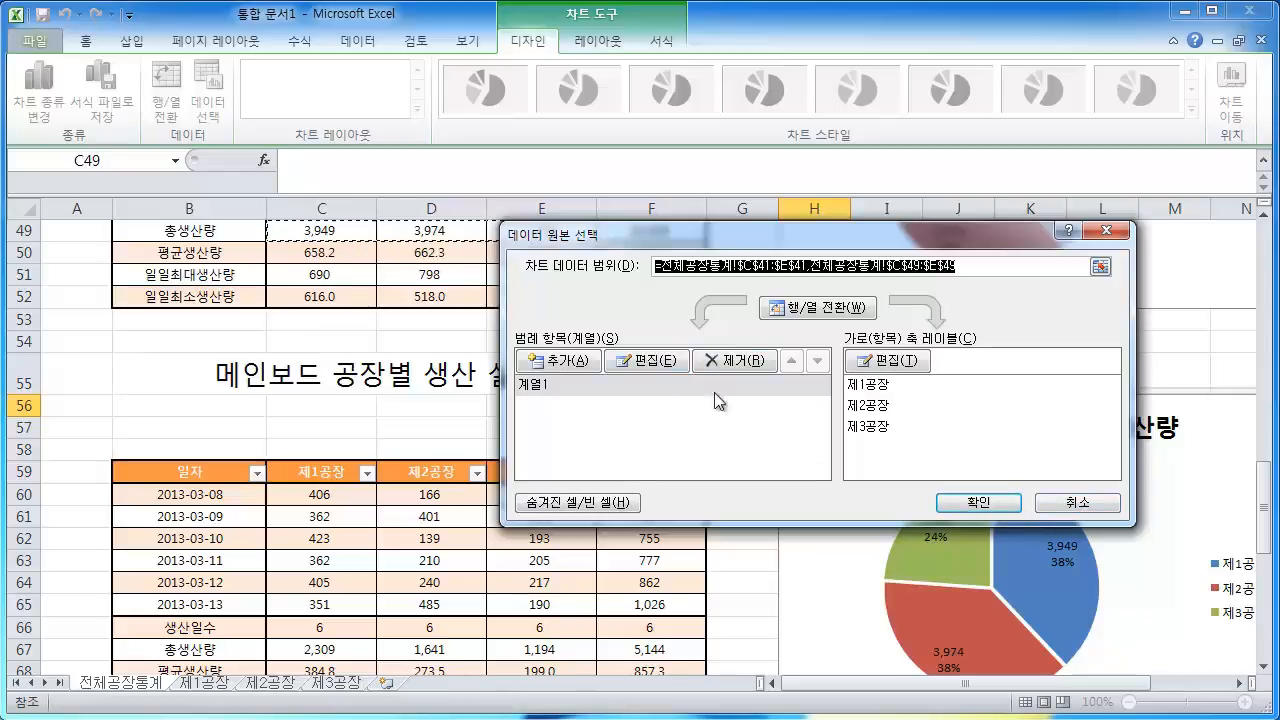
pyautogui.click(1062, 501)
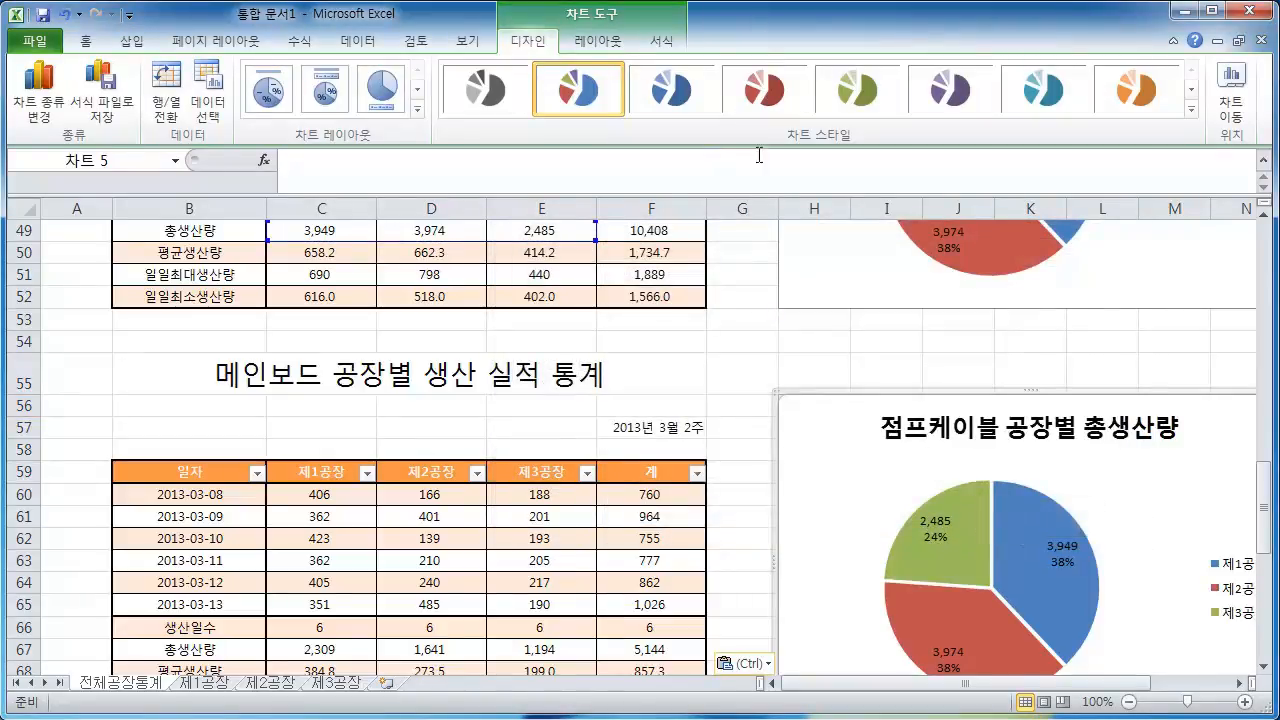
pyautogui.click(662, 41)
pyautogui.click(612, 43)
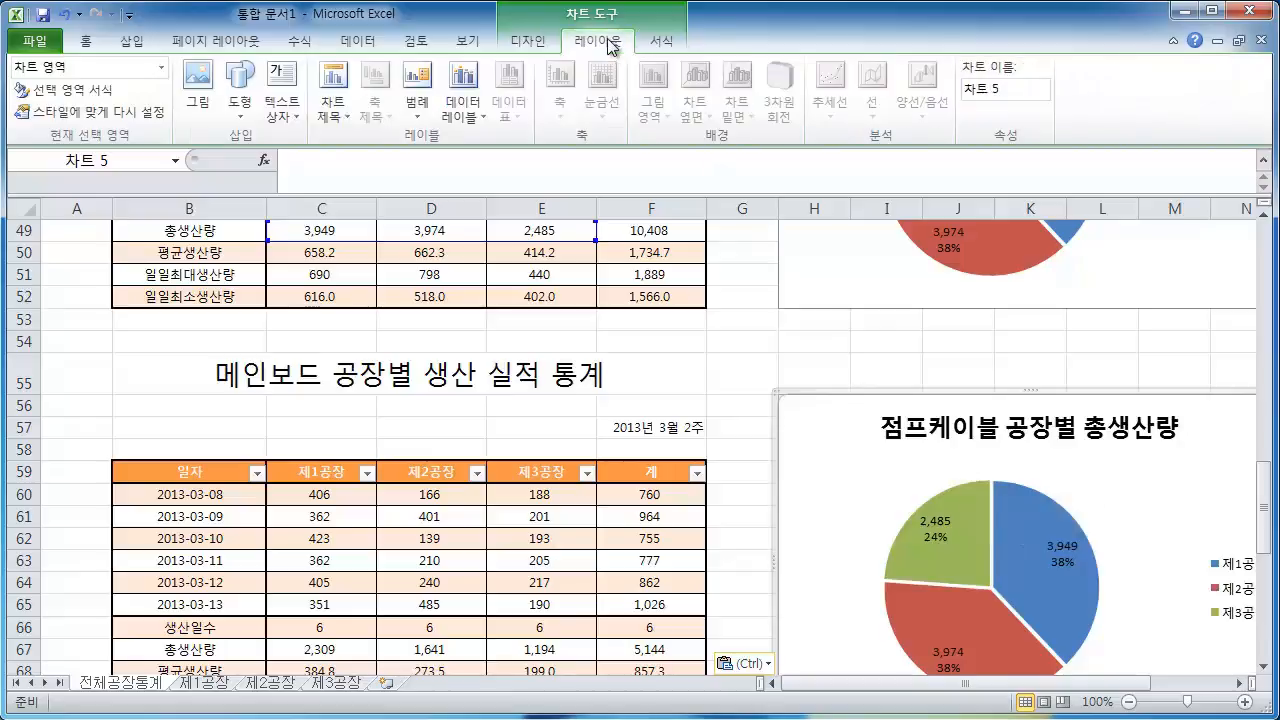
pyautogui.click(664, 41)
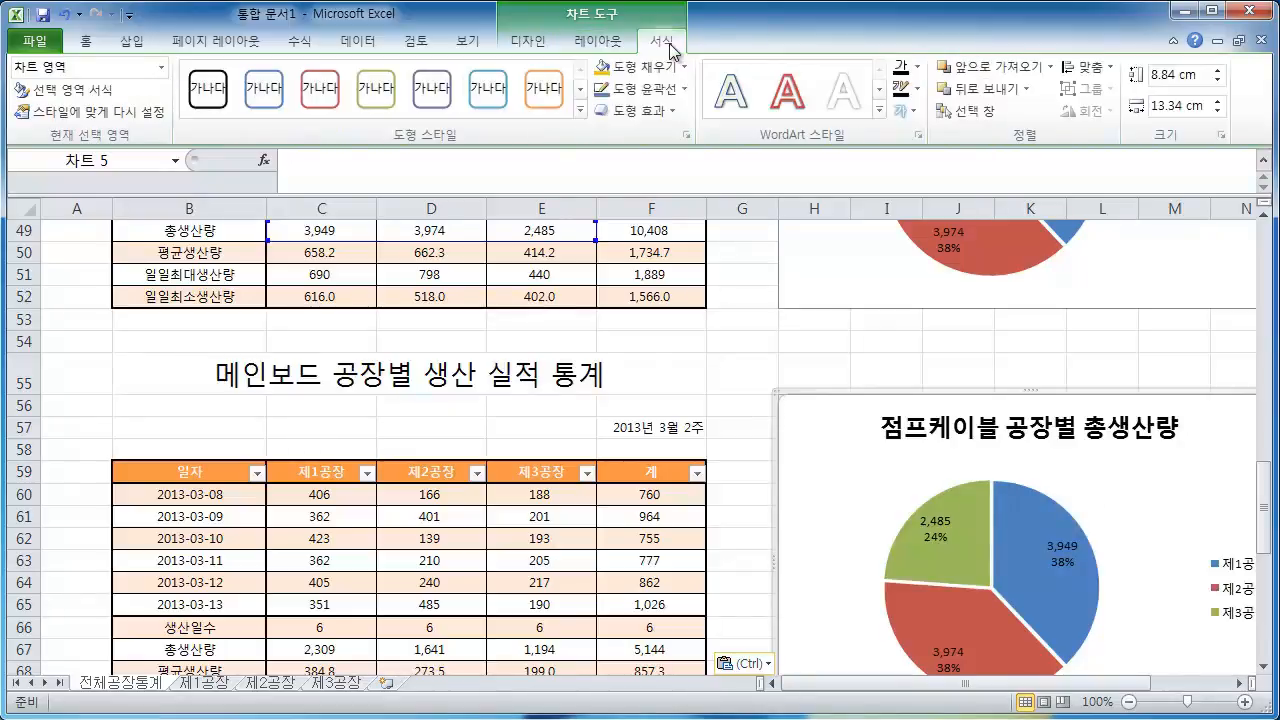
pyautogui.click(472, 44)
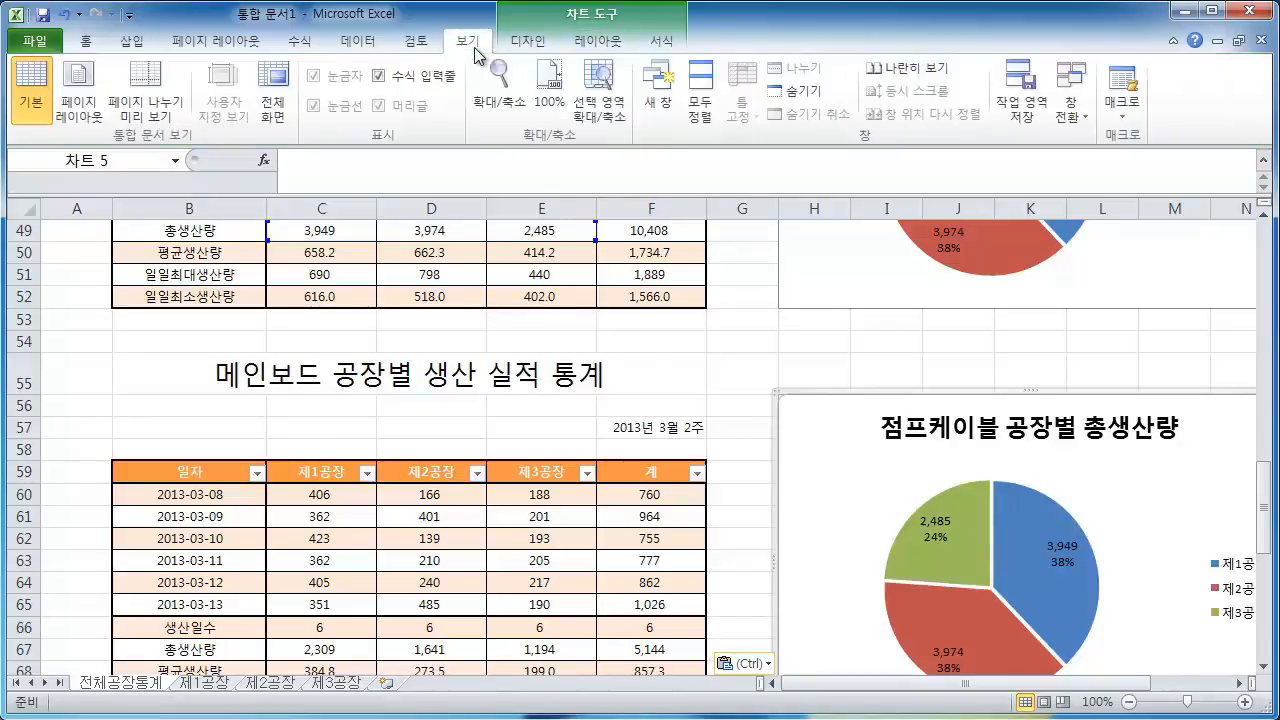
# Inspect the pasted chart's data series references
pyautogui.click(780, 343)
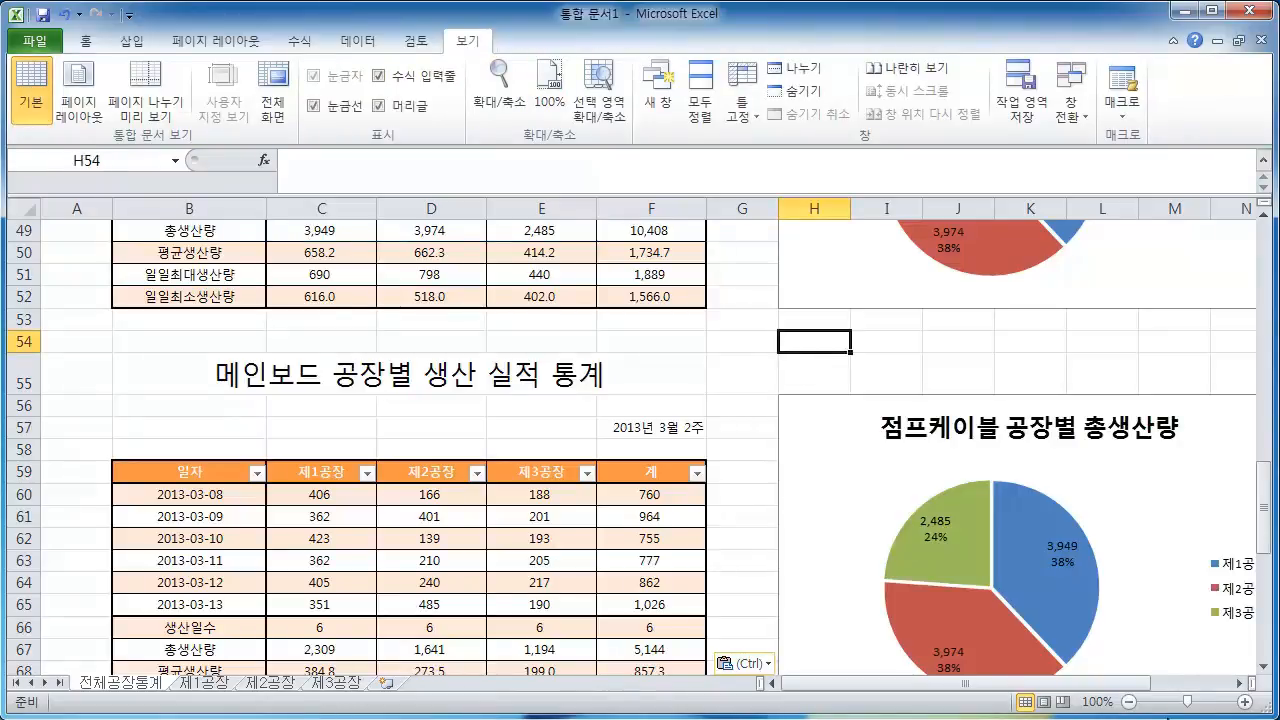
pyautogui.click(966, 540)
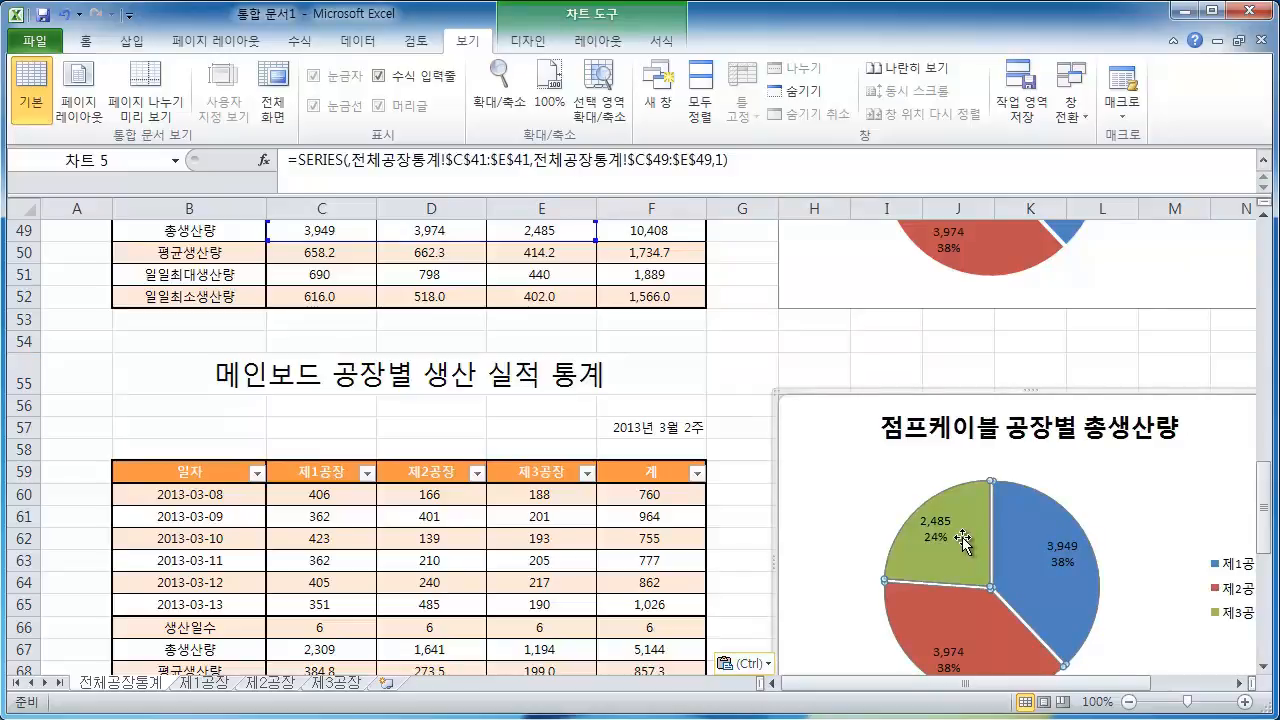
pyautogui.scroll(1, 962, 575)
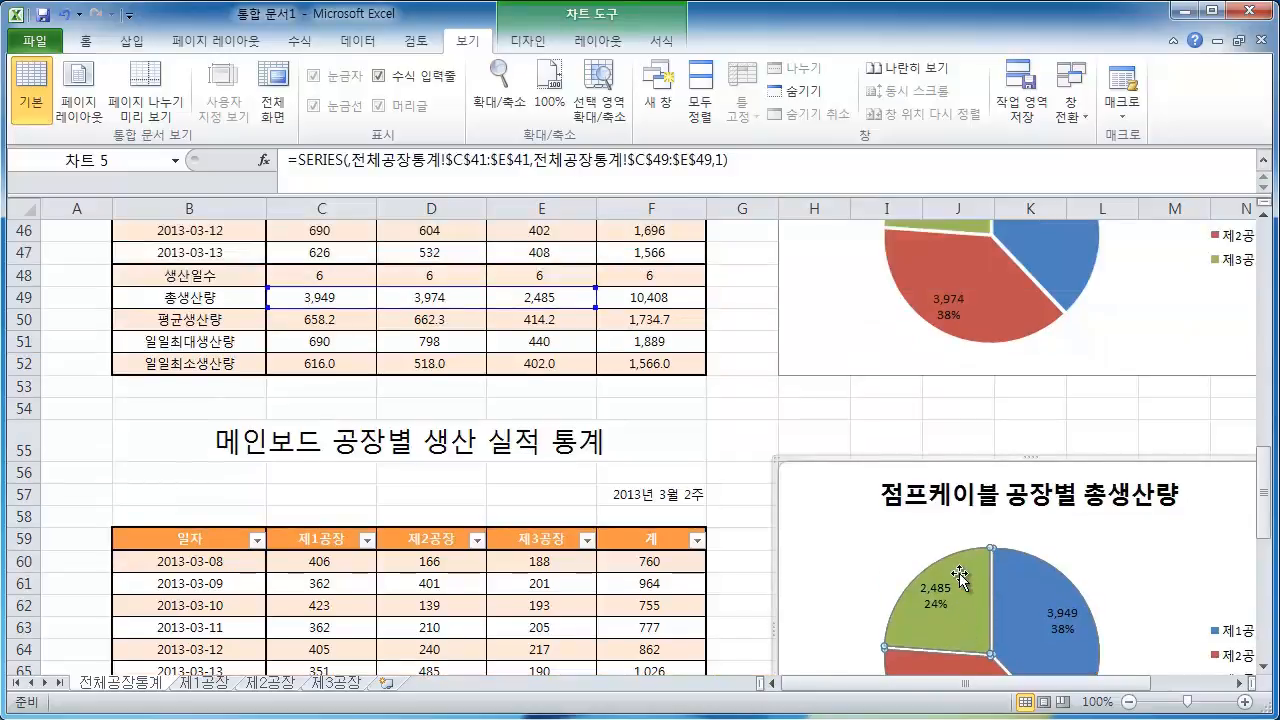
pyautogui.scroll(-1, 959, 573)
pyautogui.click(978, 344)
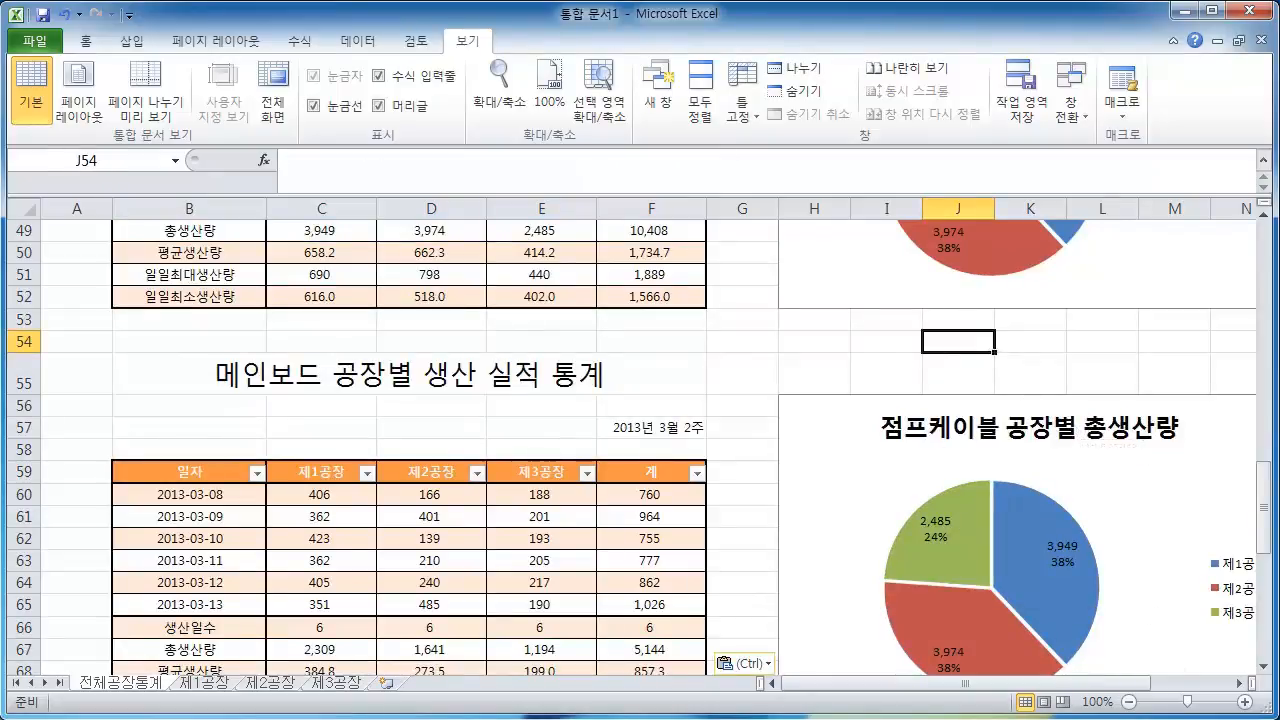
pyautogui.click(888, 404)
pyautogui.click(880, 288)
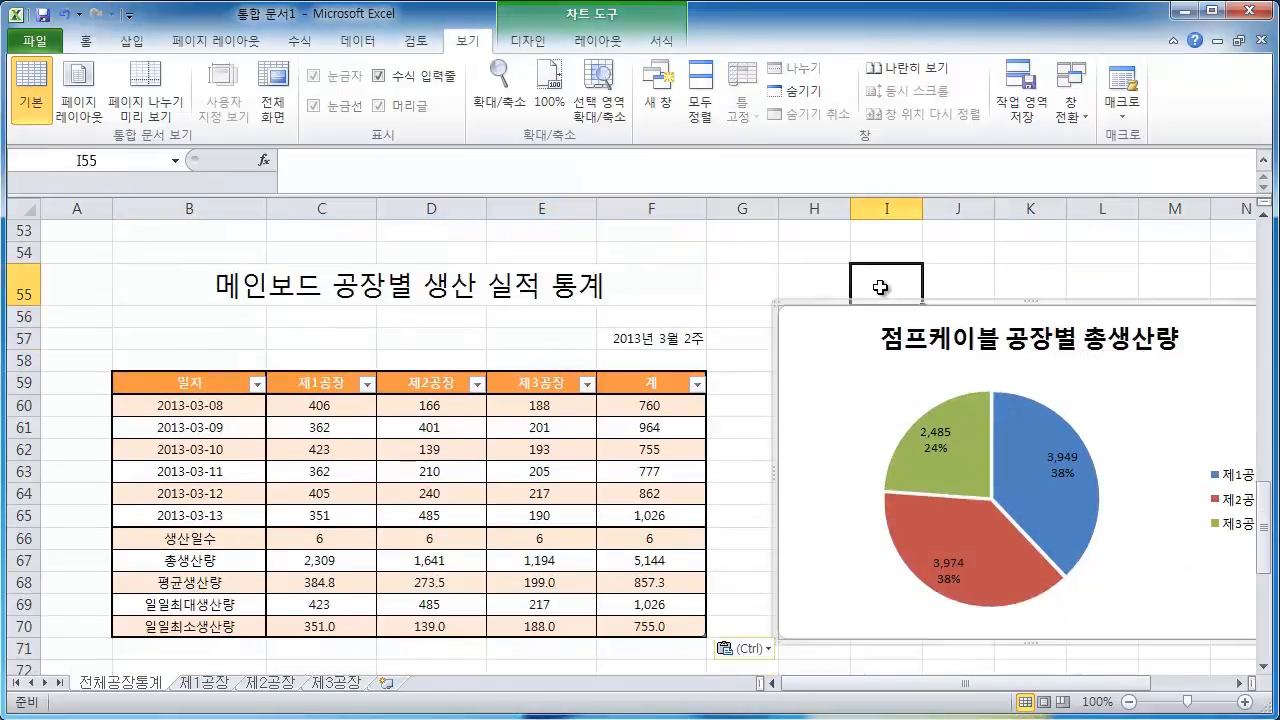
pyautogui.click(751, 259)
pyautogui.scroll(6, 857, 360)
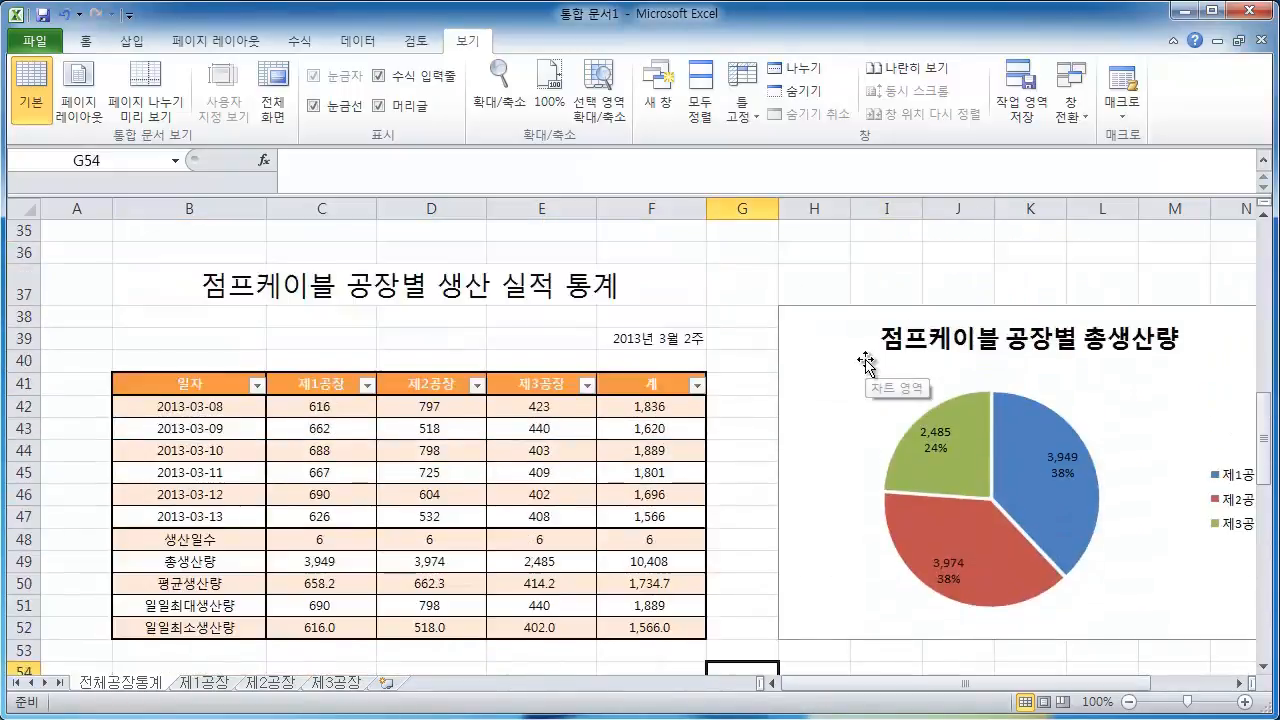
# Select the pasted chart's pie series to reveal its source data range
pyautogui.scroll(-4, 866, 362)
pyautogui.scroll(-1, 860, 360)
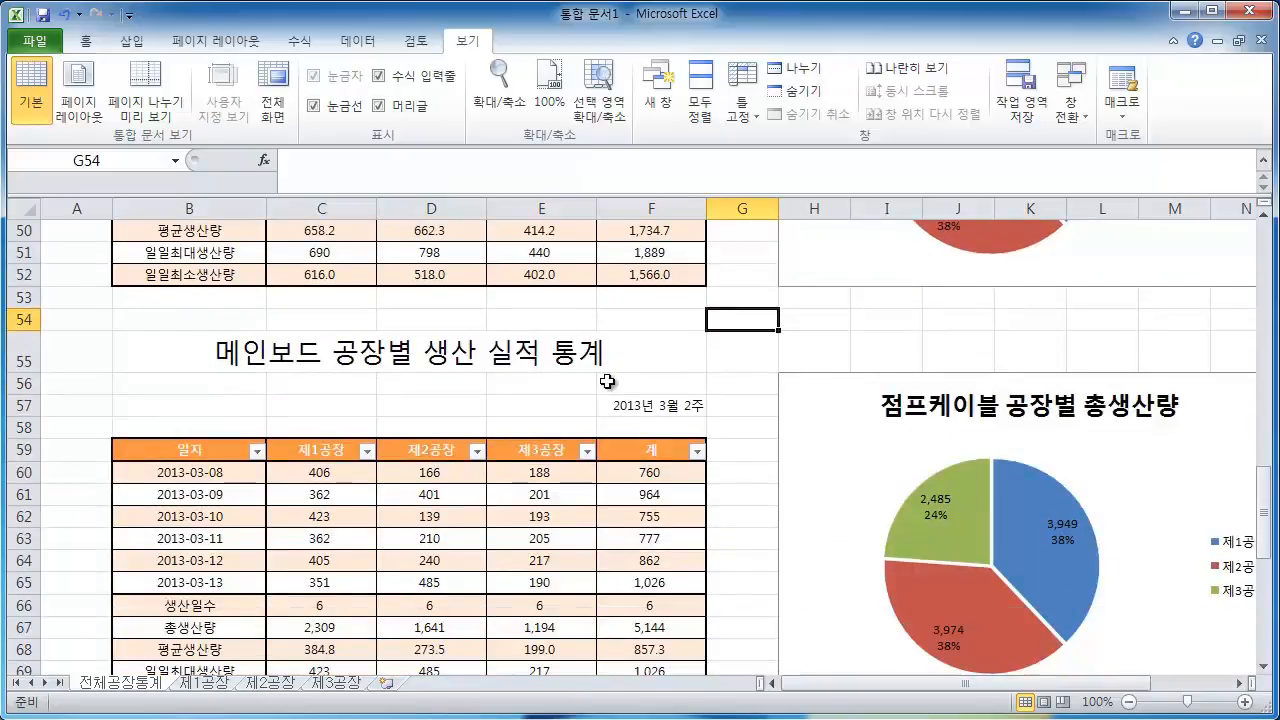
pyautogui.scroll(-1, 600, 371)
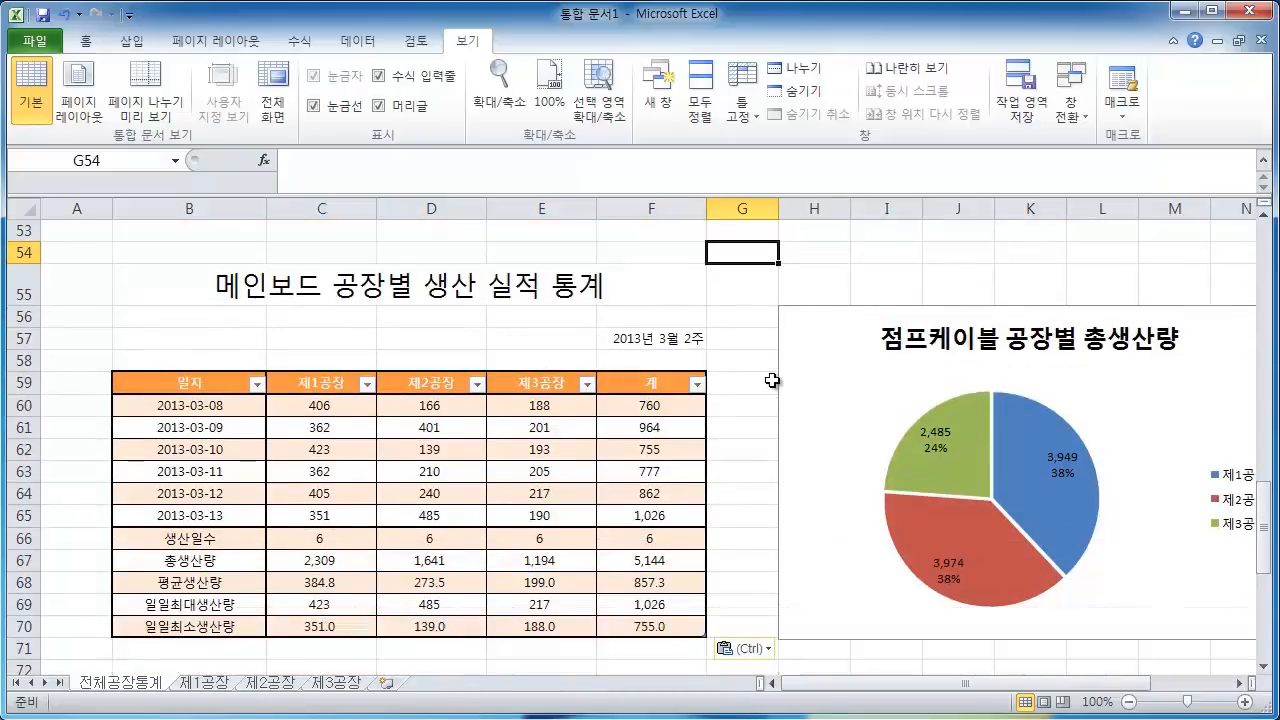
pyautogui.click(1058, 515)
pyautogui.click(1060, 513)
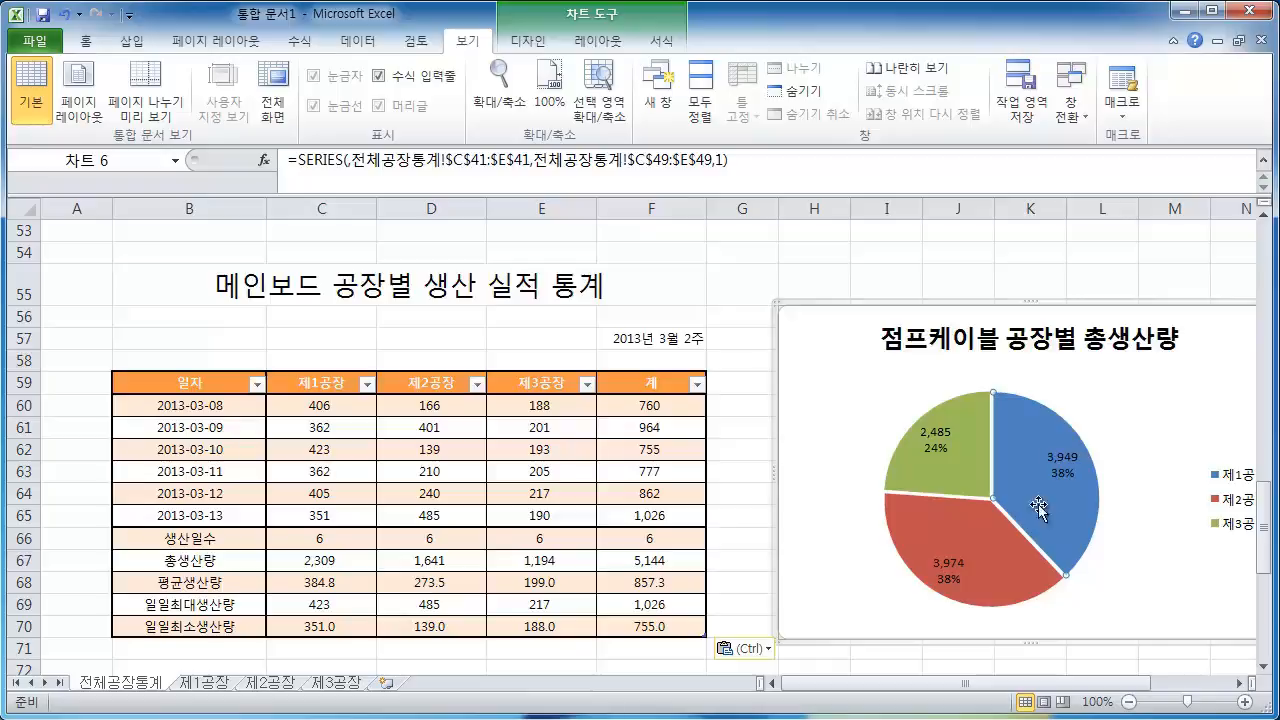
pyautogui.click(960, 276)
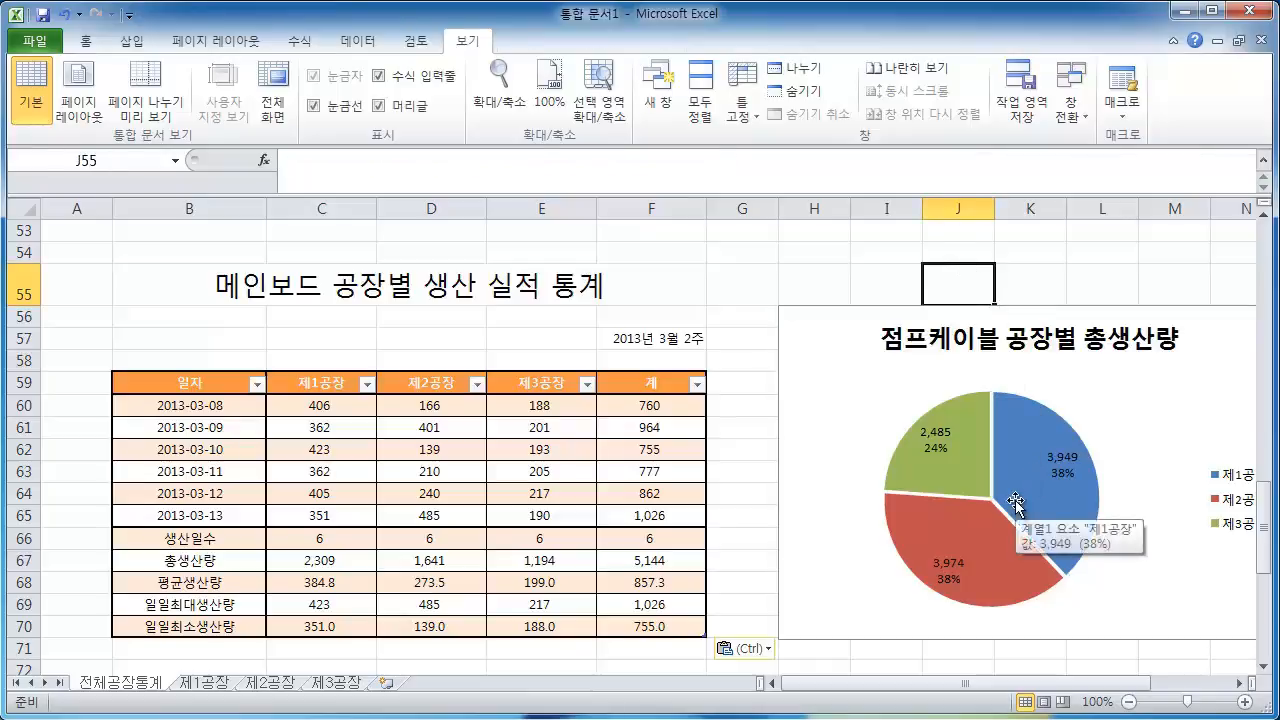
pyautogui.click(1017, 505)
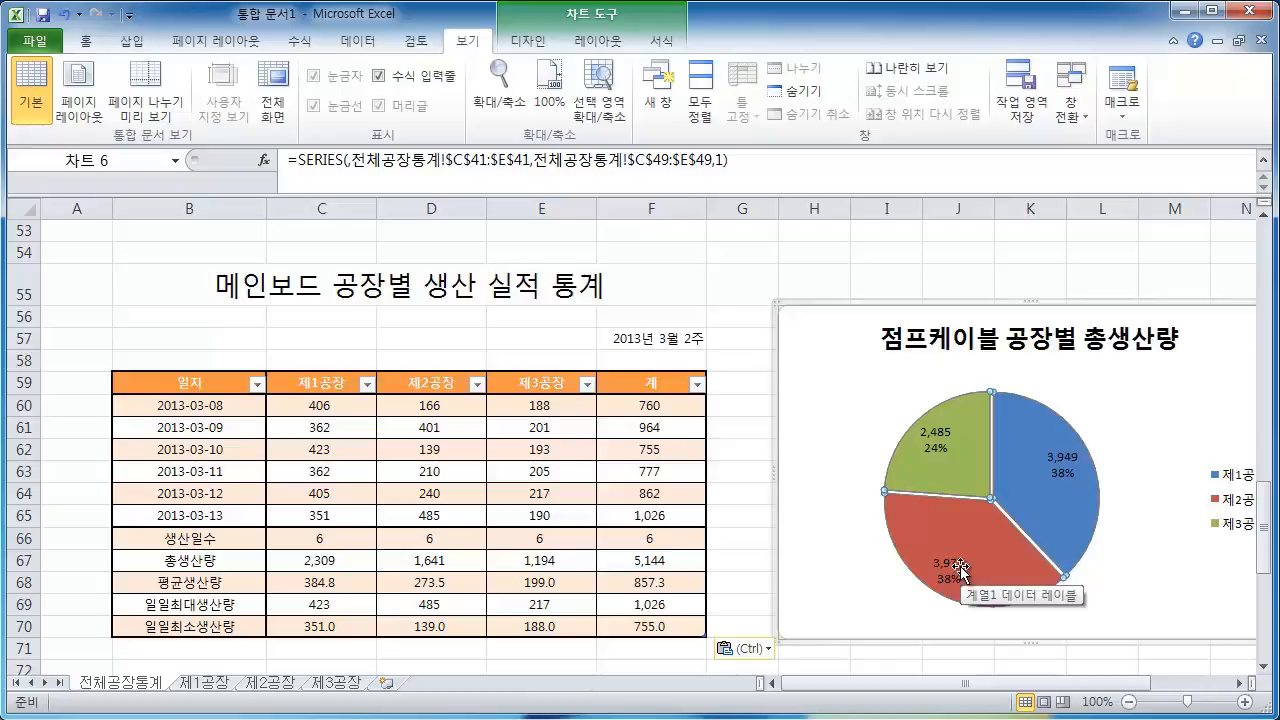
pyautogui.click(1033, 510)
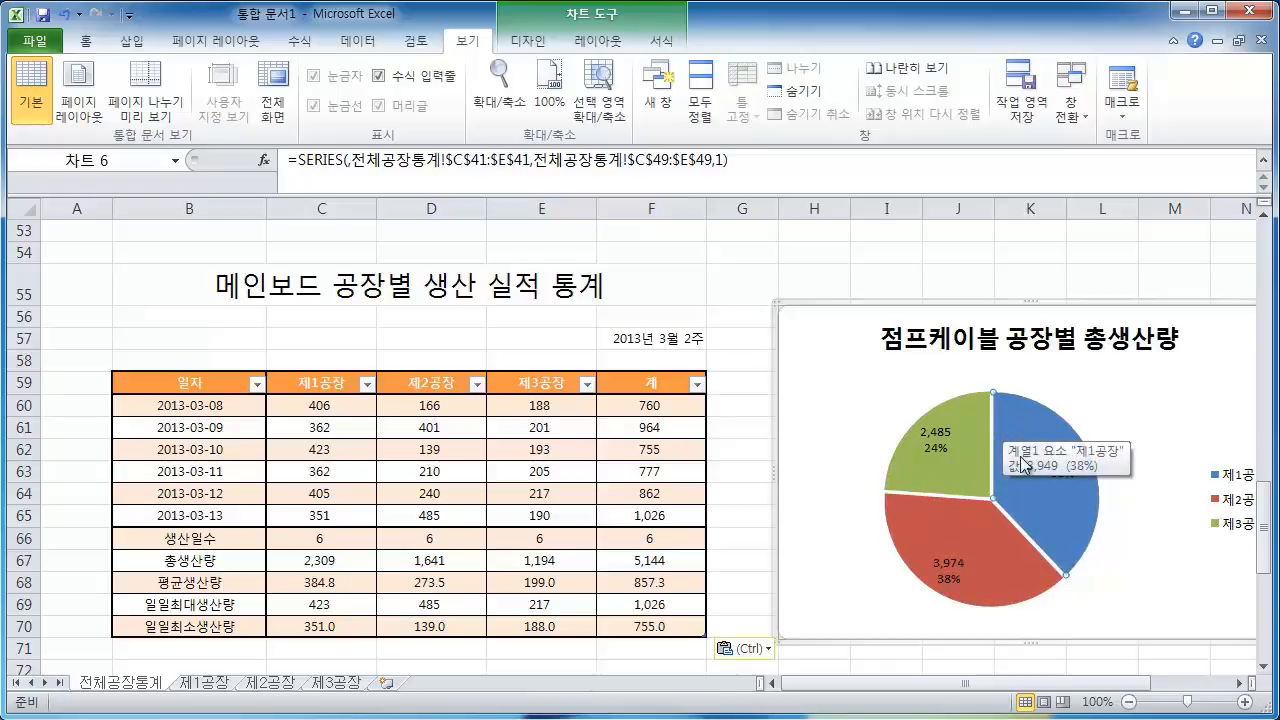
# Try to move the series' value range onto the 메인보드 total production row
pyautogui.scroll(3, 889, 503)
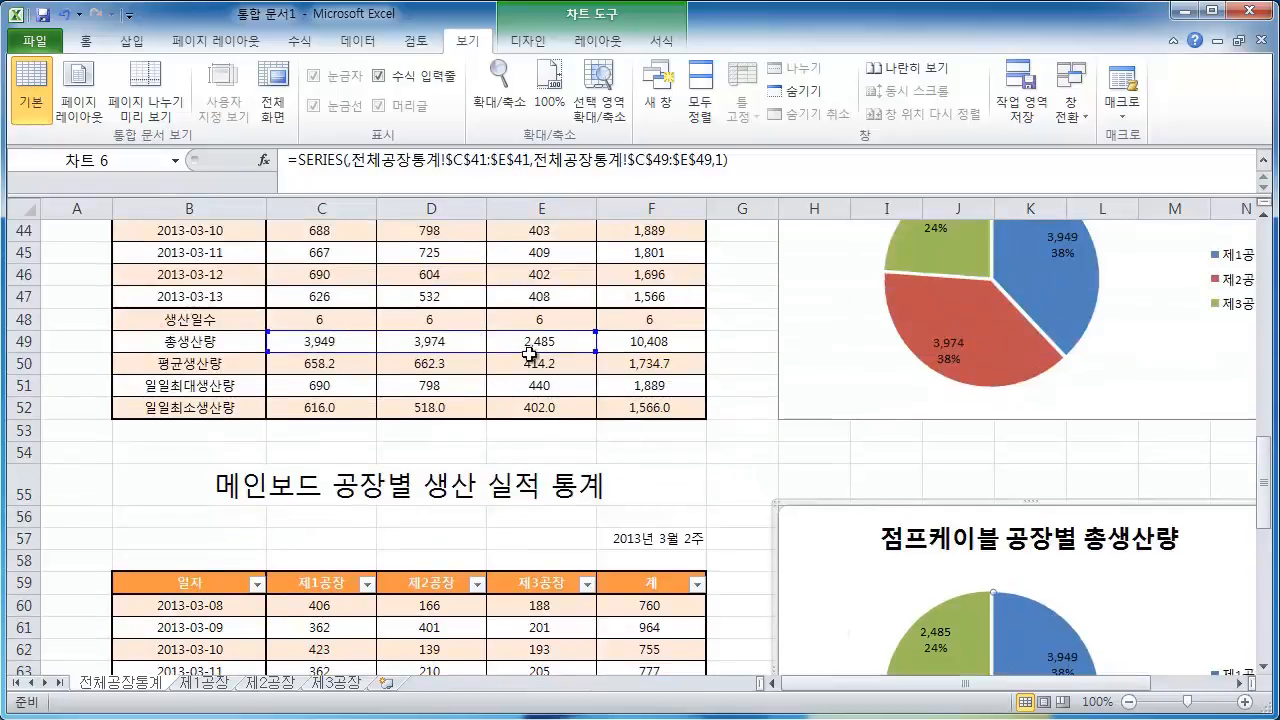
pyautogui.scroll(-2, 560, 381)
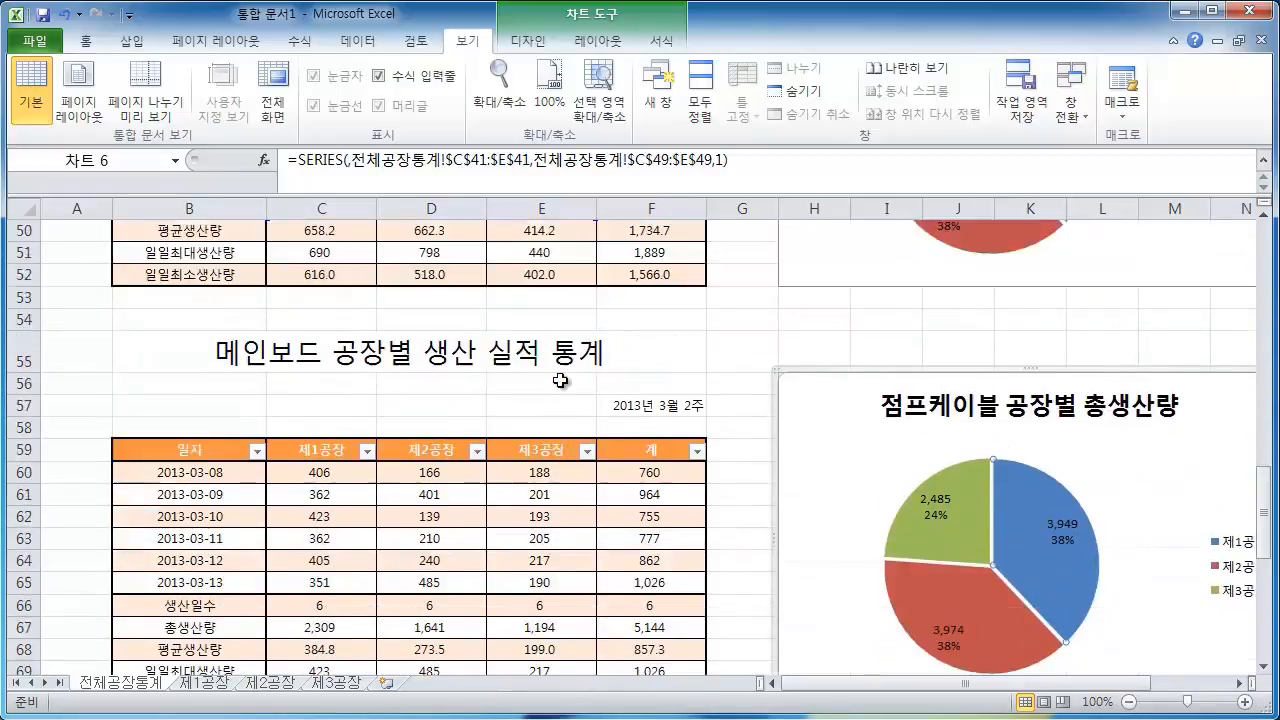
pyautogui.scroll(1, 560, 380)
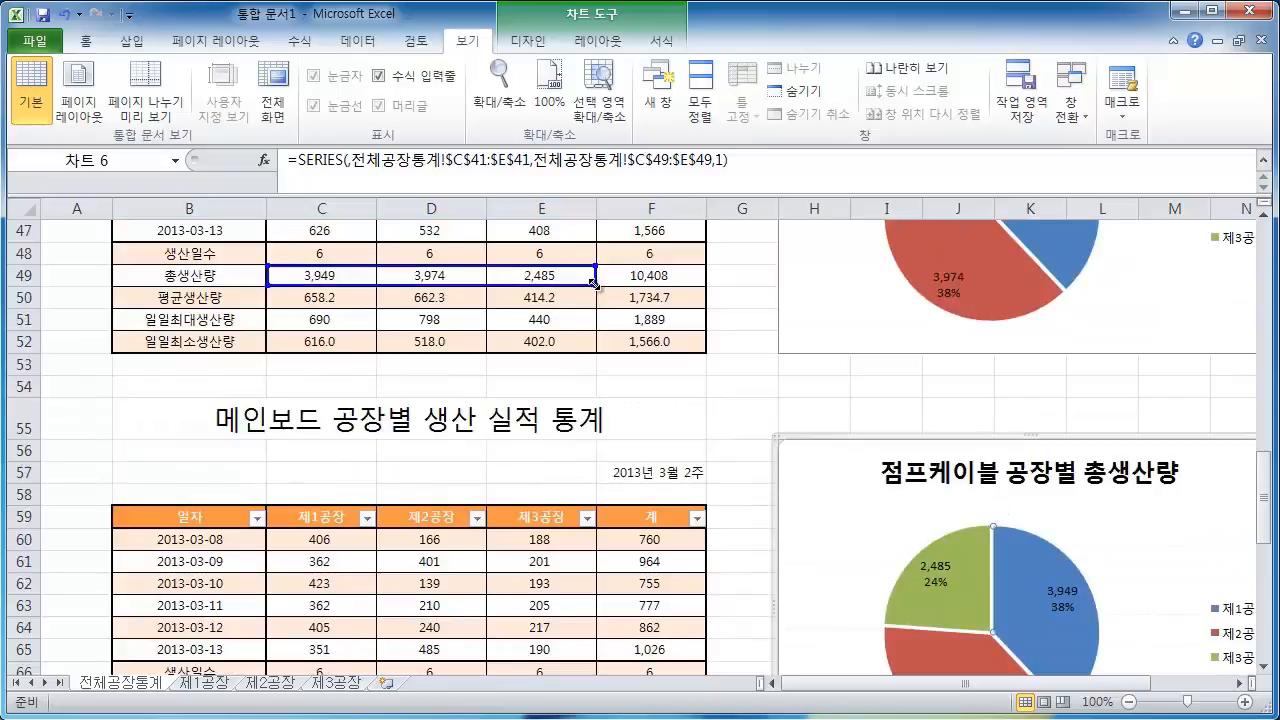
pyautogui.scroll(-2, 601, 647)
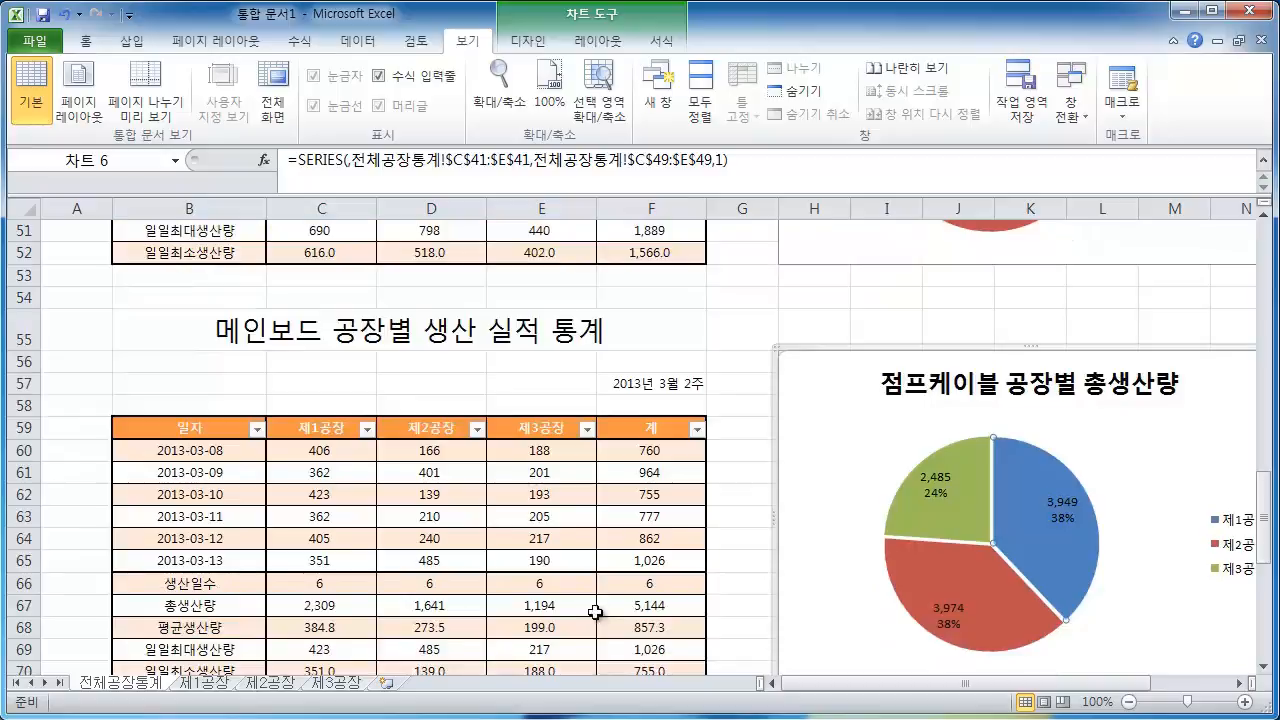
pyautogui.scroll(3, 557, 549)
pyautogui.scroll(-3, 557, 549)
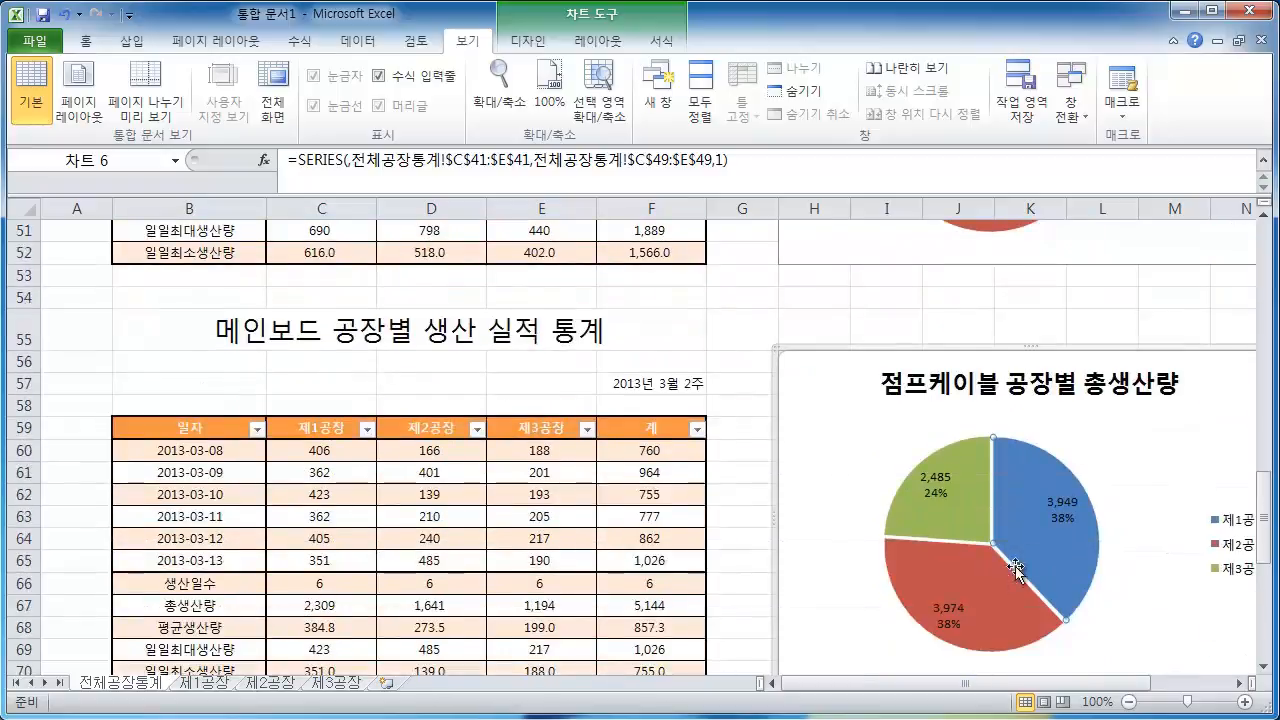
pyautogui.moveTo(315, 612); pyautogui.dragTo(562, 606)
# Shift the pasted pie's series values to the 메인보드 total production row, C67:E67
pyautogui.scroll(4, 600, 654)
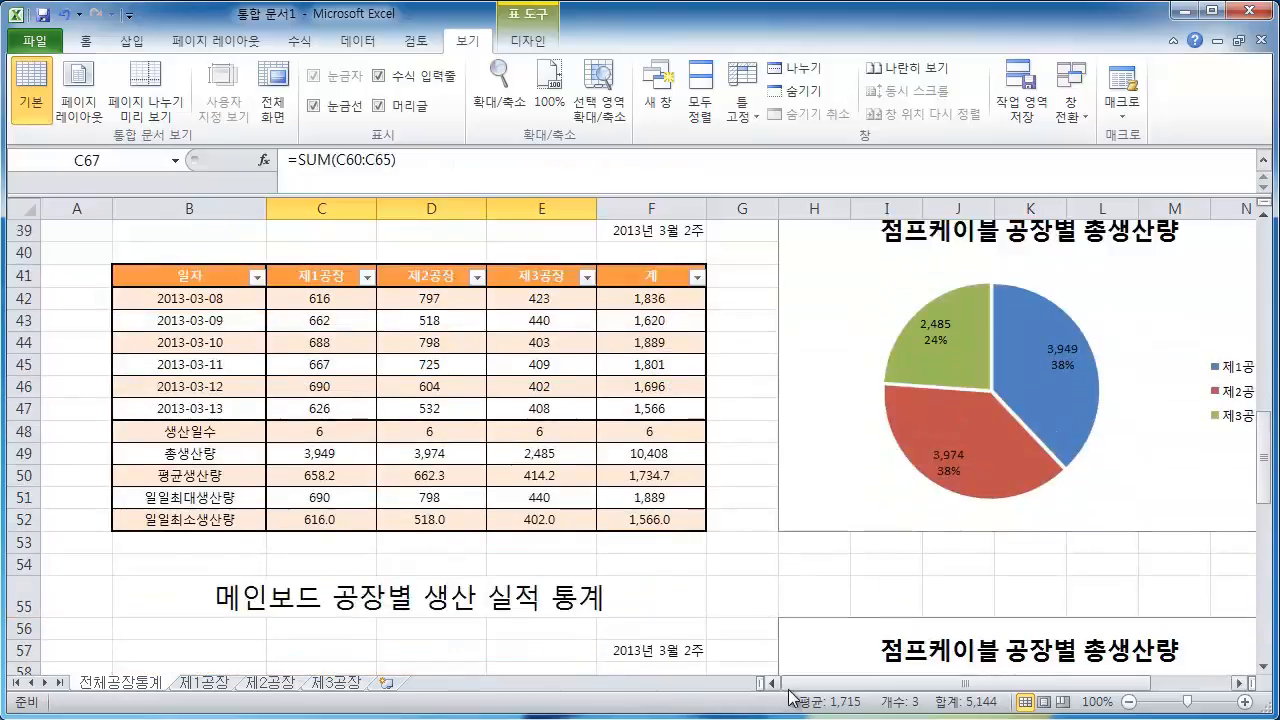
pyautogui.scroll(-4, 586, 657)
pyautogui.click(1040, 558)
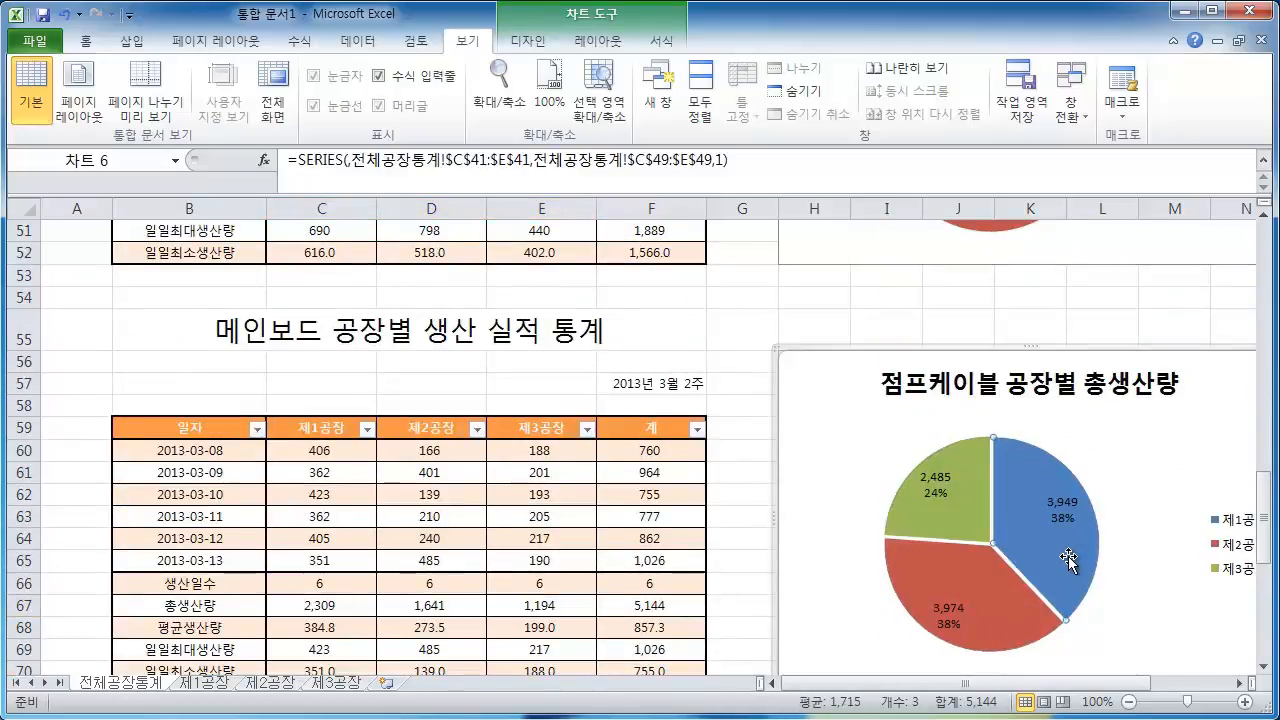
pyautogui.scroll(3, 818, 536)
pyautogui.moveTo(484, 395); pyautogui.dragTo(538, 311)
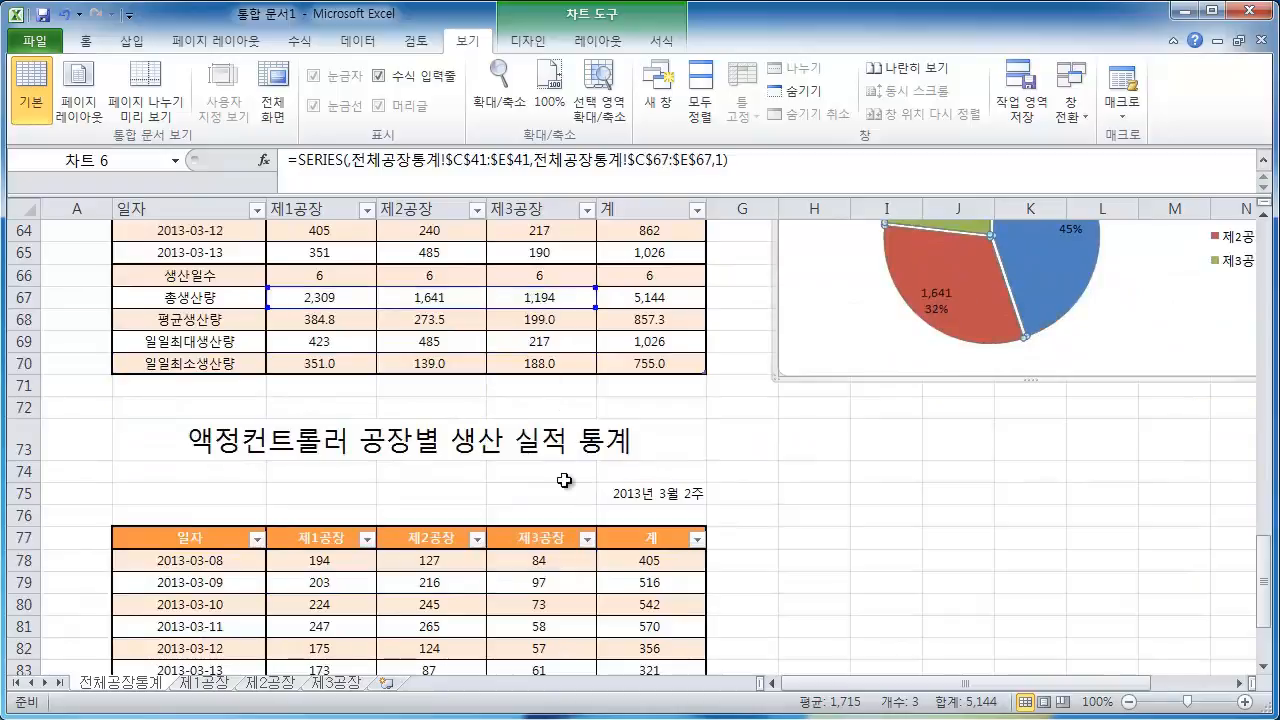
pyautogui.scroll(1, 565, 500)
pyautogui.scroll(2, 565, 500)
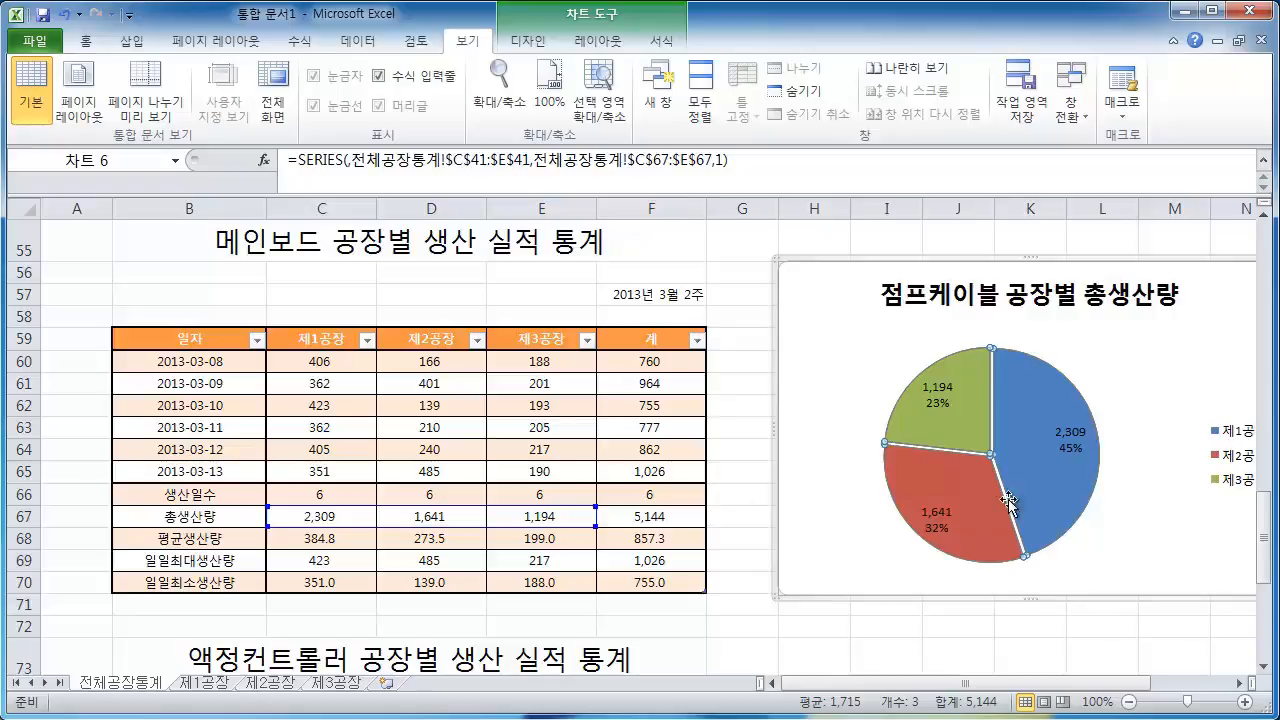
# Select the pasted chart's legend and compare it with the 점프케이블 chart above
pyautogui.moveTo(1080, 487)
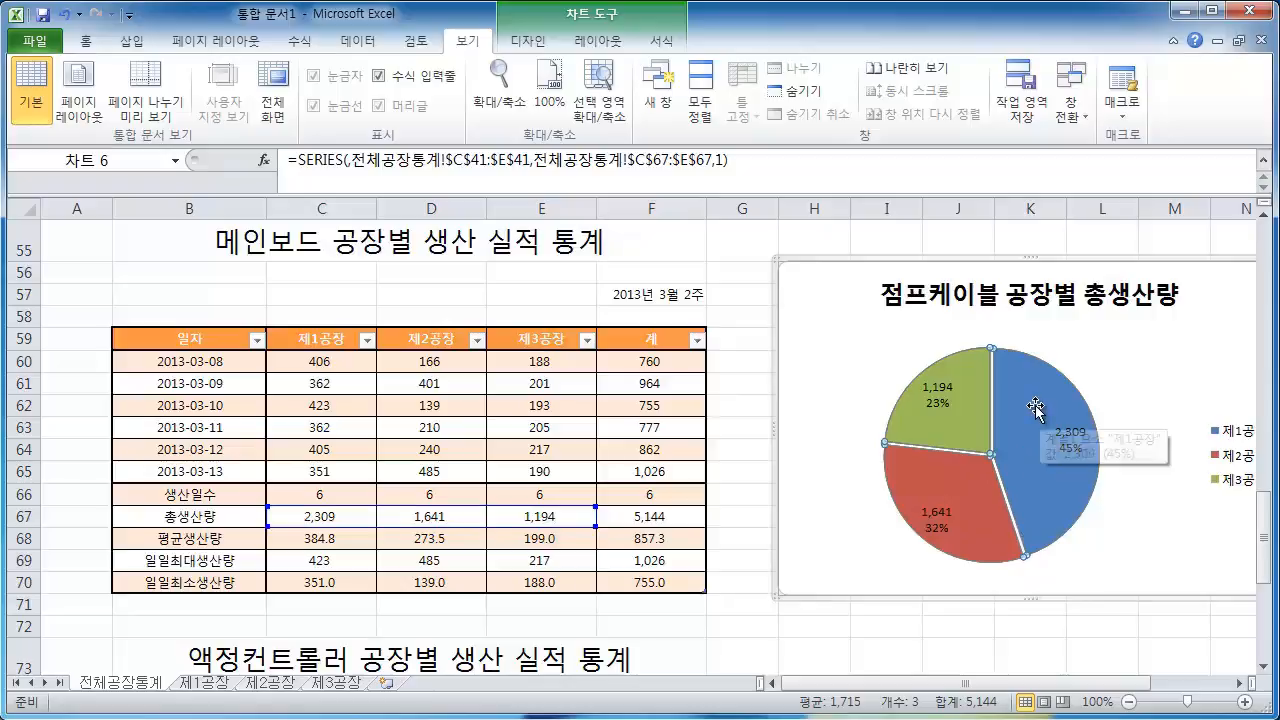
pyautogui.click(1242, 438)
pyautogui.click(1242, 438)
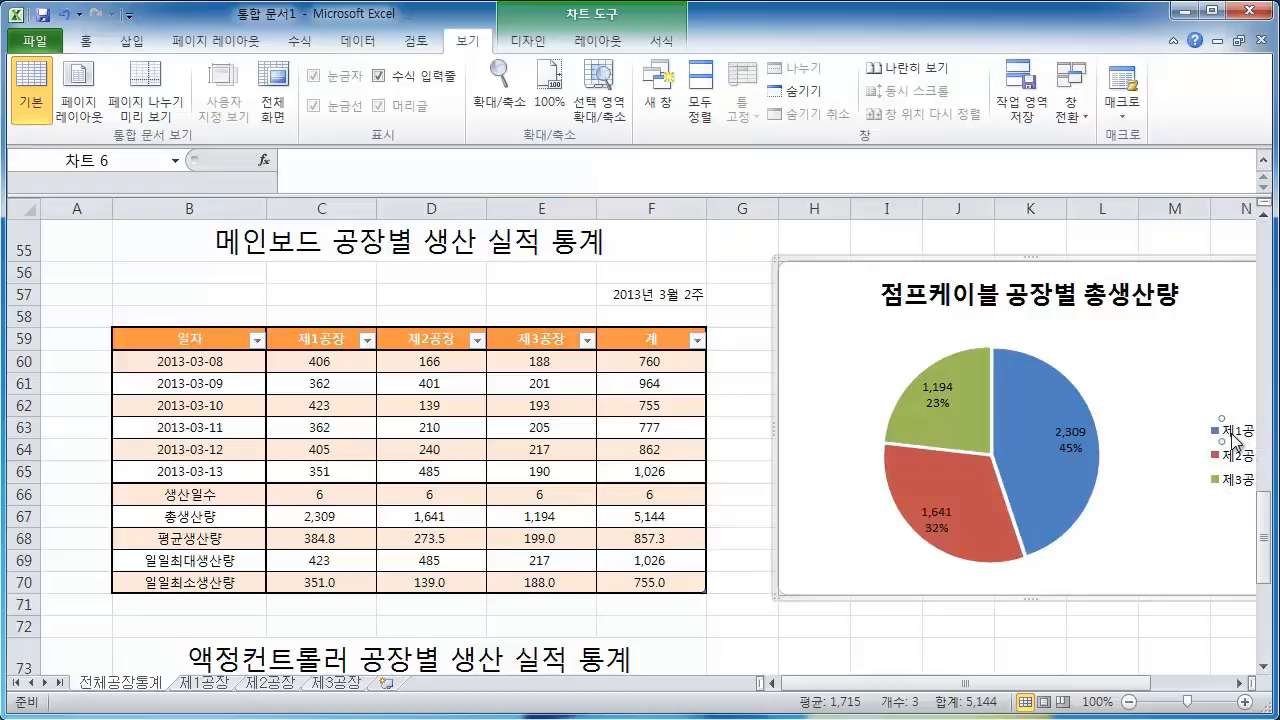
pyautogui.click(1208, 445)
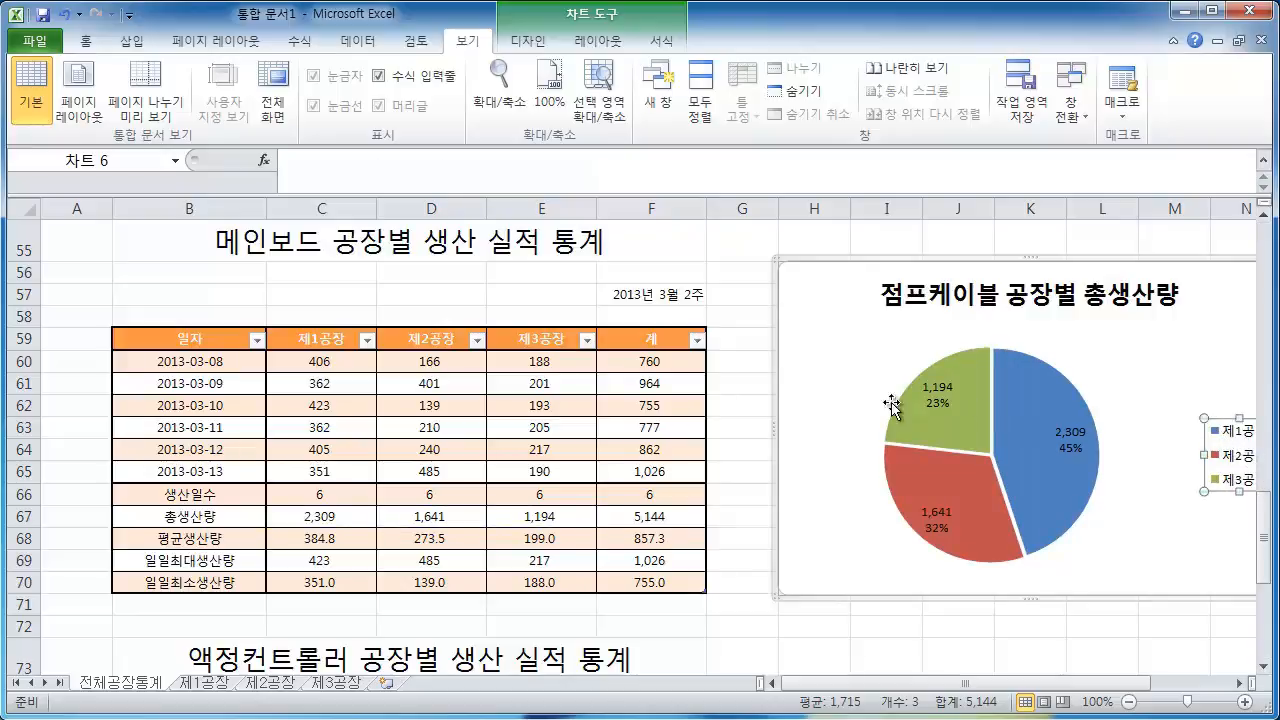
pyautogui.scroll(6, 891, 405)
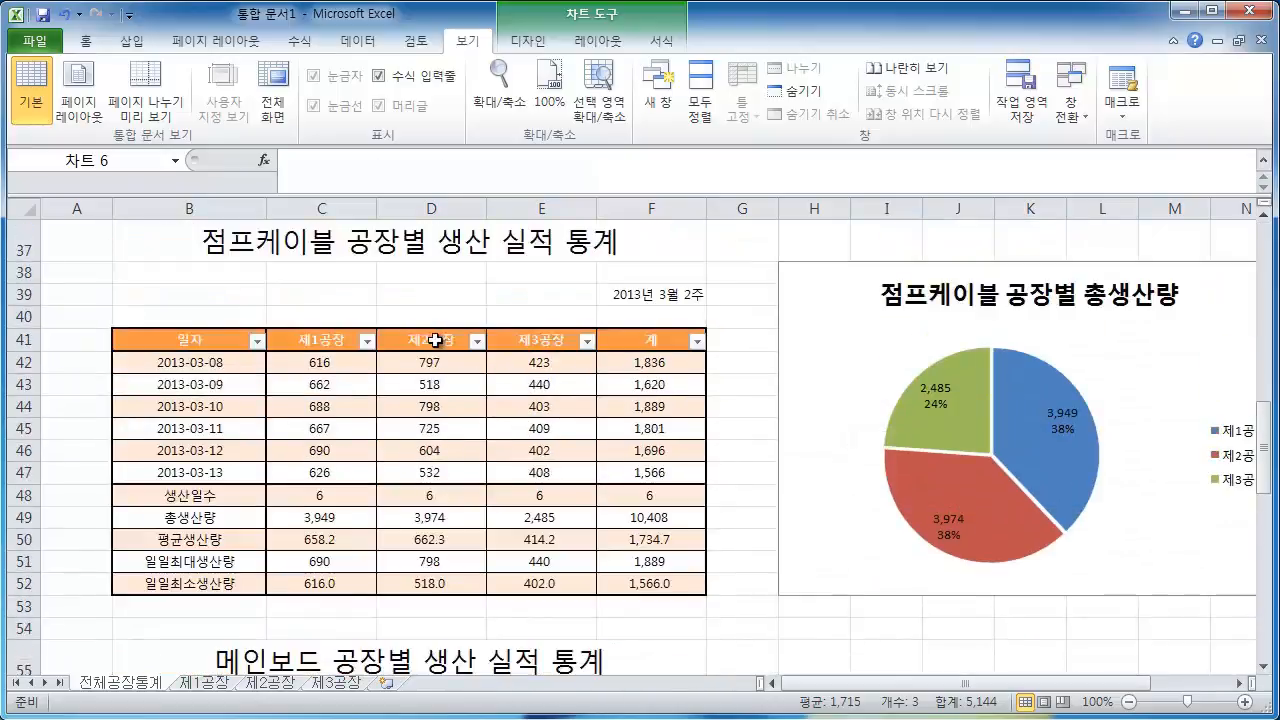
pyautogui.scroll(-6, 590, 347)
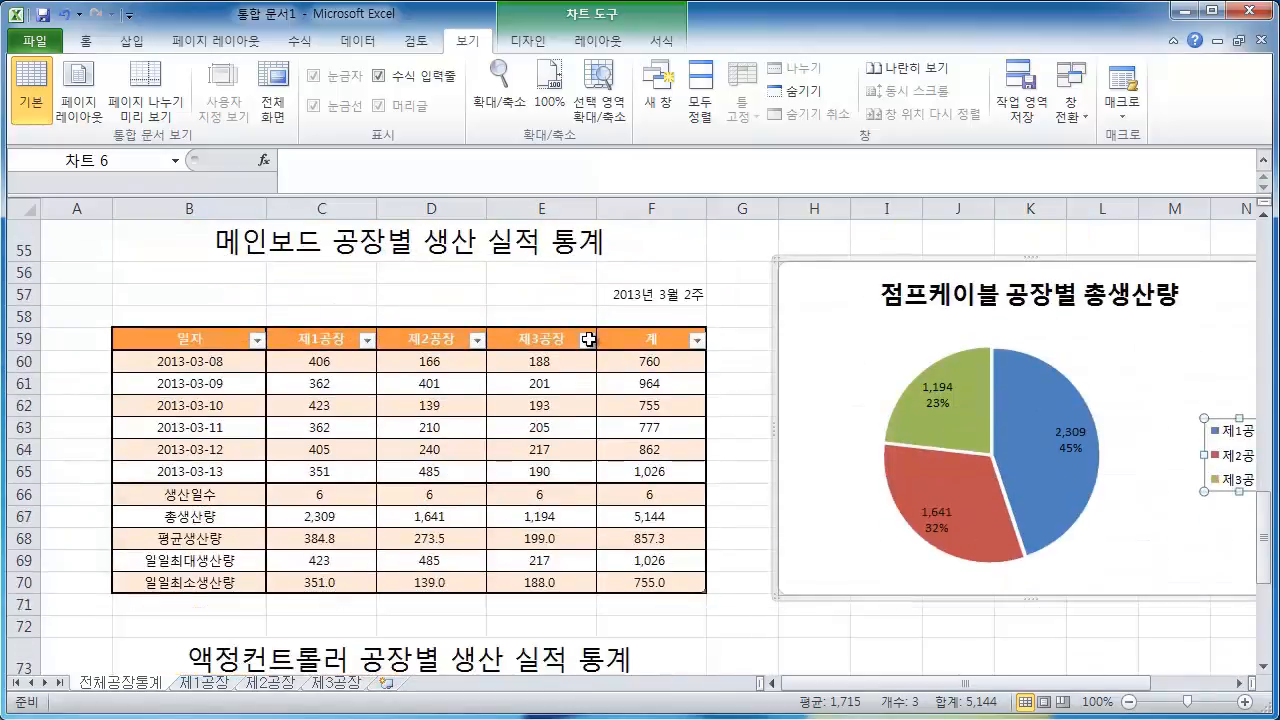
pyautogui.scroll(-1, 600, 345)
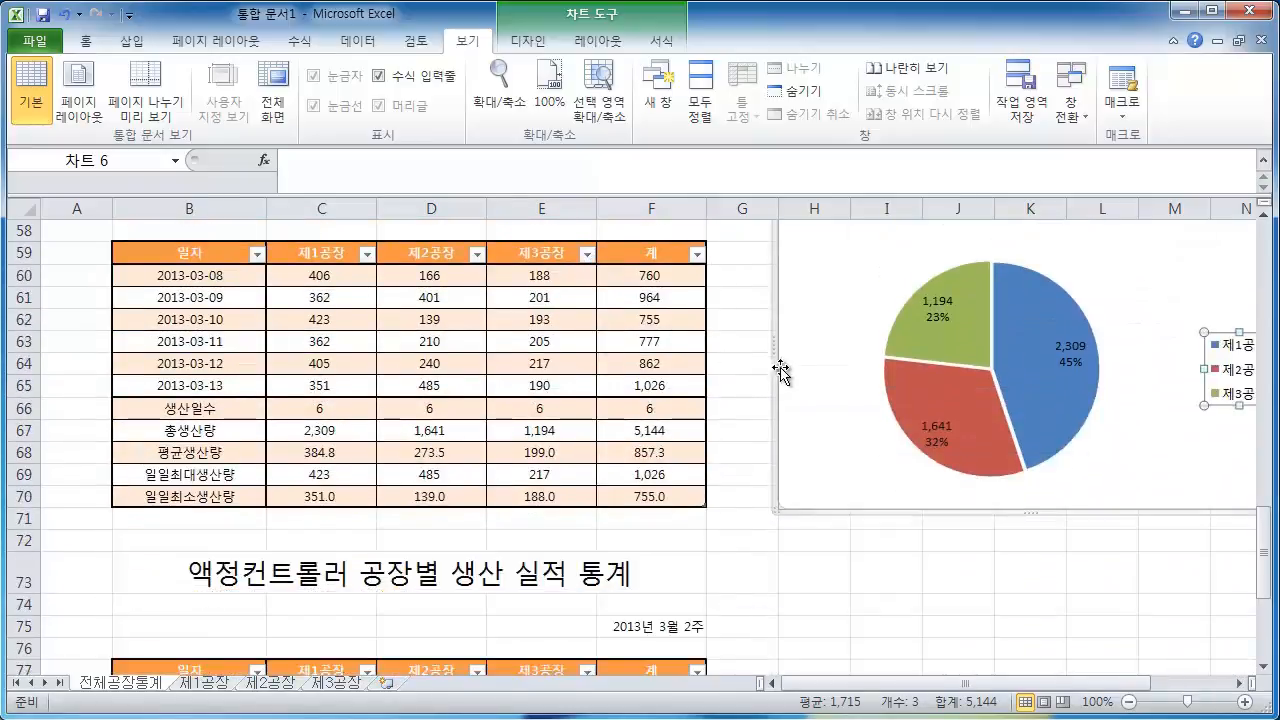
pyautogui.scroll(2, 820, 385)
# Retitle the pasted chart as 메인보드 공장별 총생산량
pyautogui.click(933, 369)
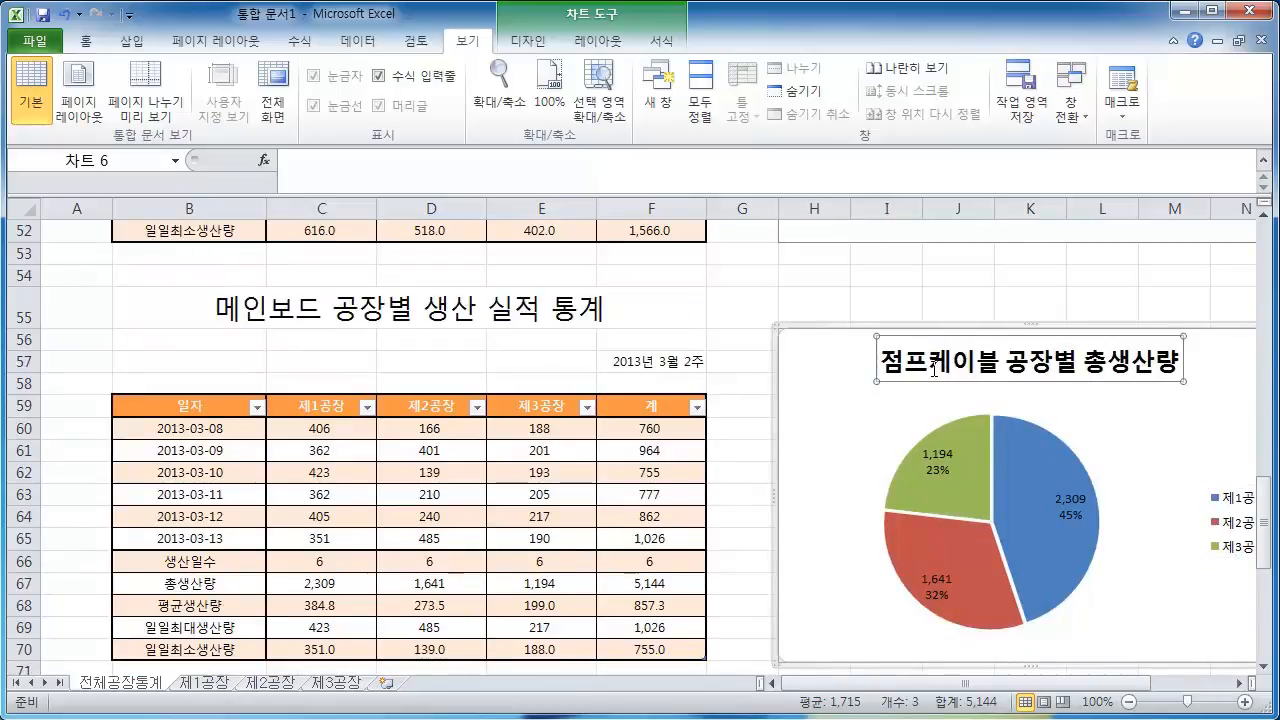
pyautogui.moveTo(978, 362); pyautogui.dragTo(870, 362)
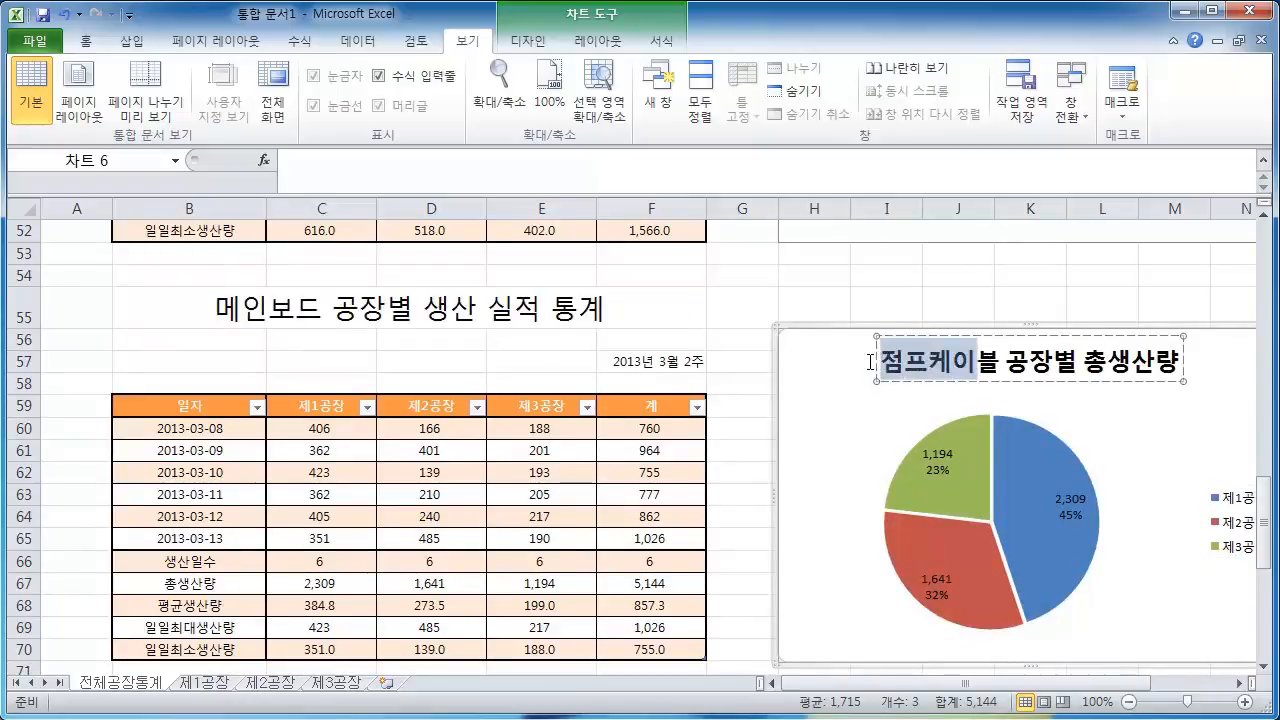
pyautogui.write('매이')
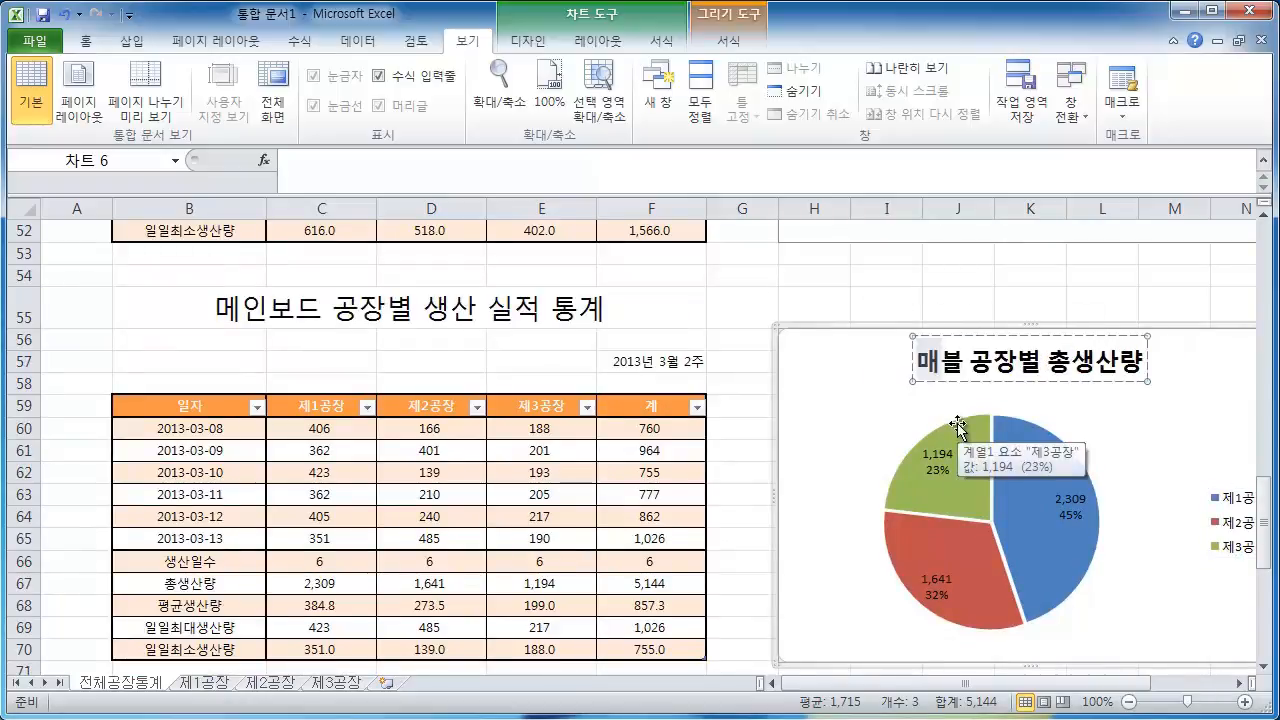
pyautogui.press('BackSpace')
pyautogui.press('BackSpace')
pyautogui.press('BackSpace')
pyautogui.write('ㅁ메인보드')
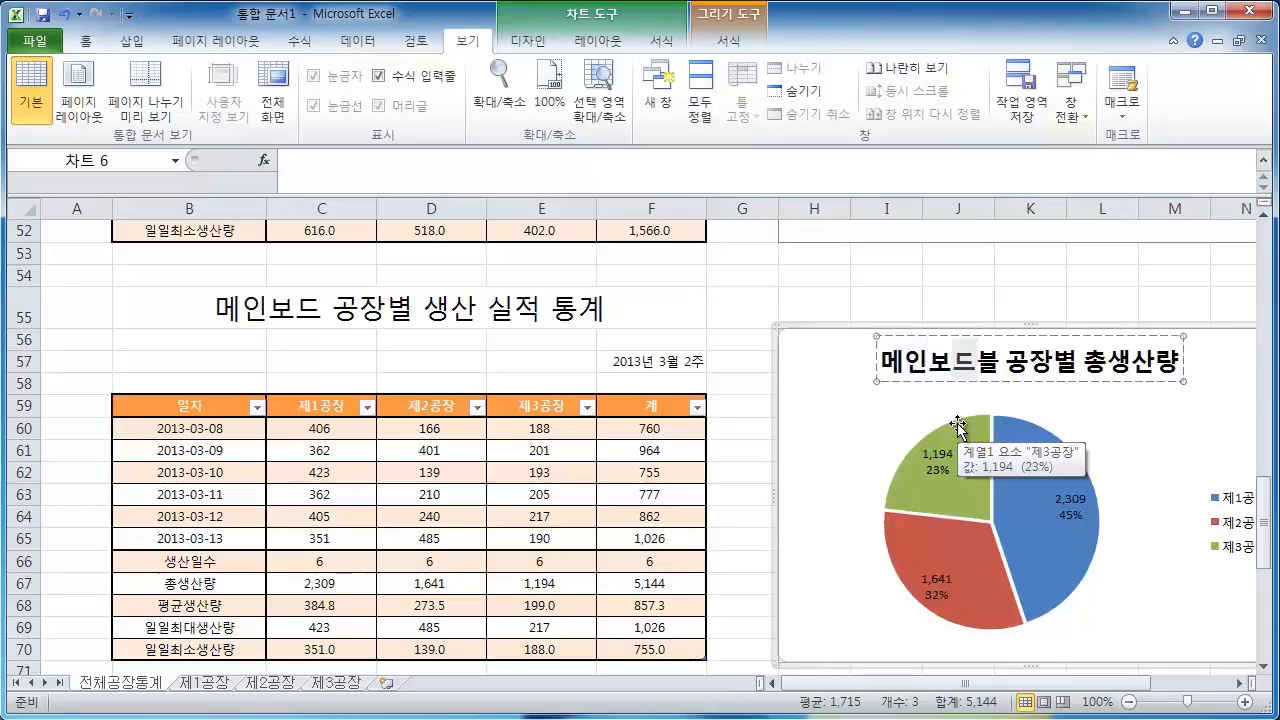
pyautogui.press('Delete')
pyautogui.click(965, 271)
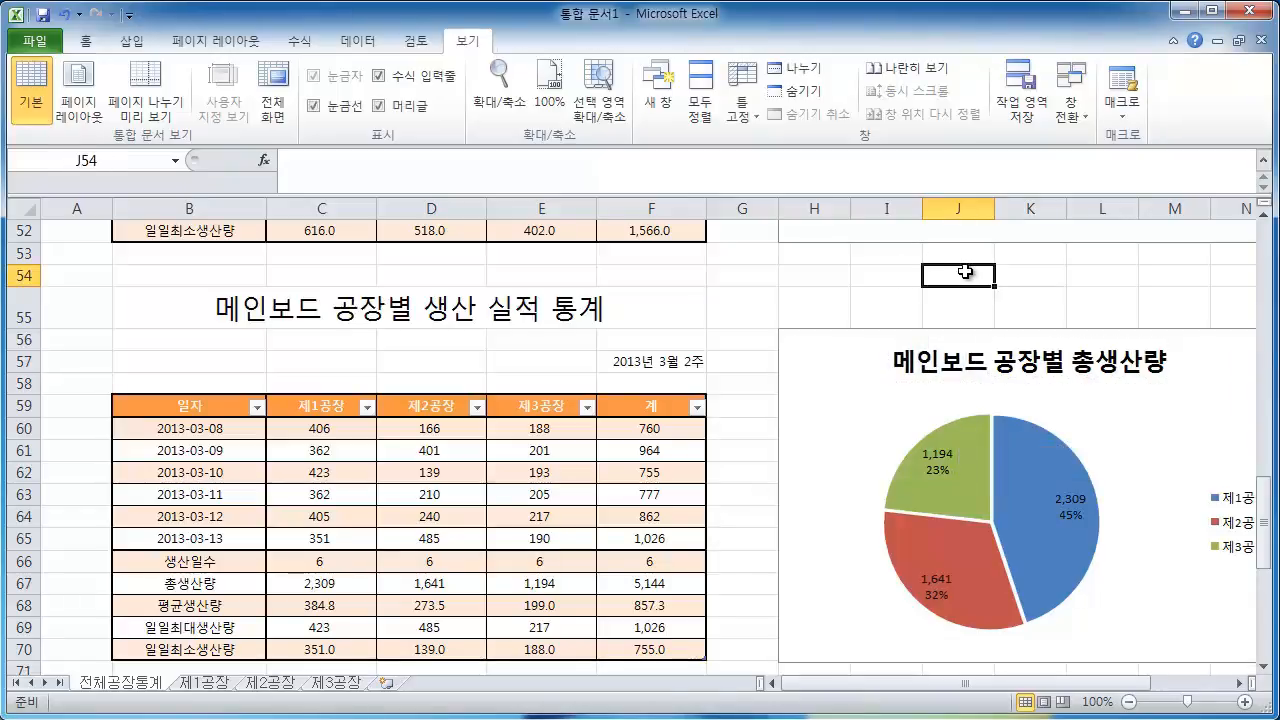
# Copy the 메인보드 chart and paste a duplicate beside the 액정컨트롤러 table
pyautogui.scroll(-1, 965, 271)
pyautogui.click(779, 330)
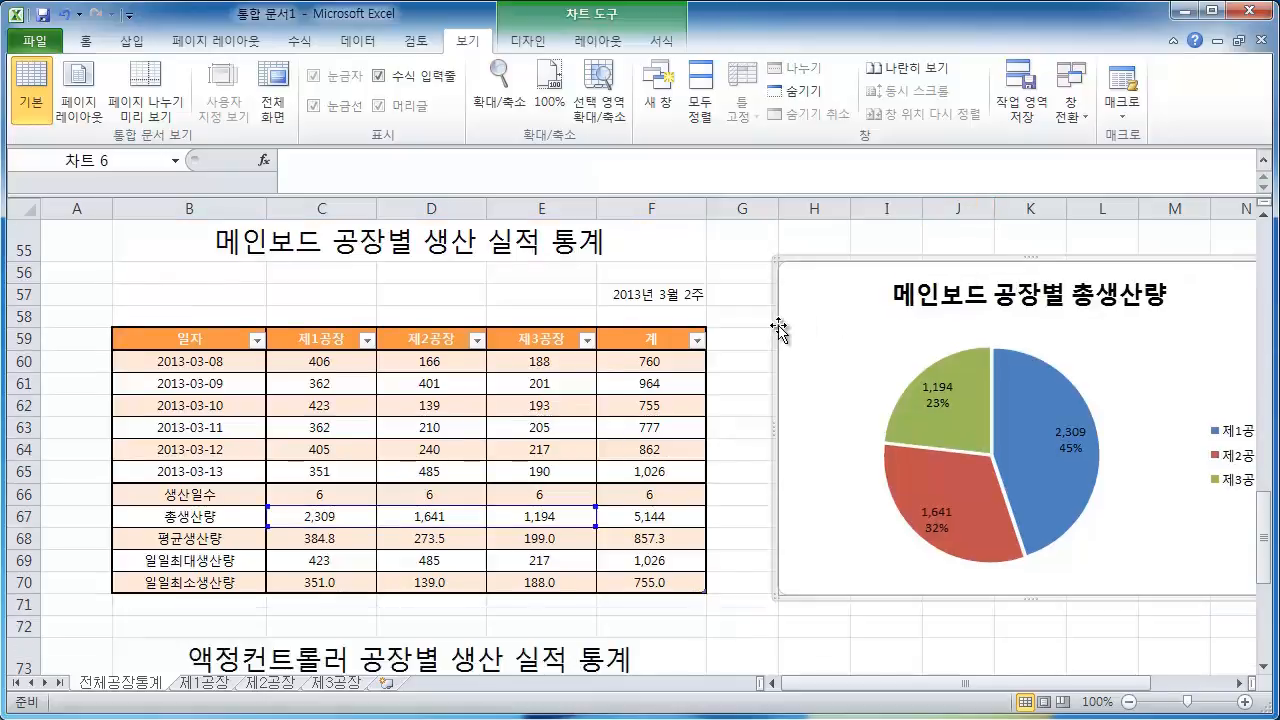
pyautogui.hotkey('ctrl', 'c')
pyautogui.scroll(-4, 779, 330)
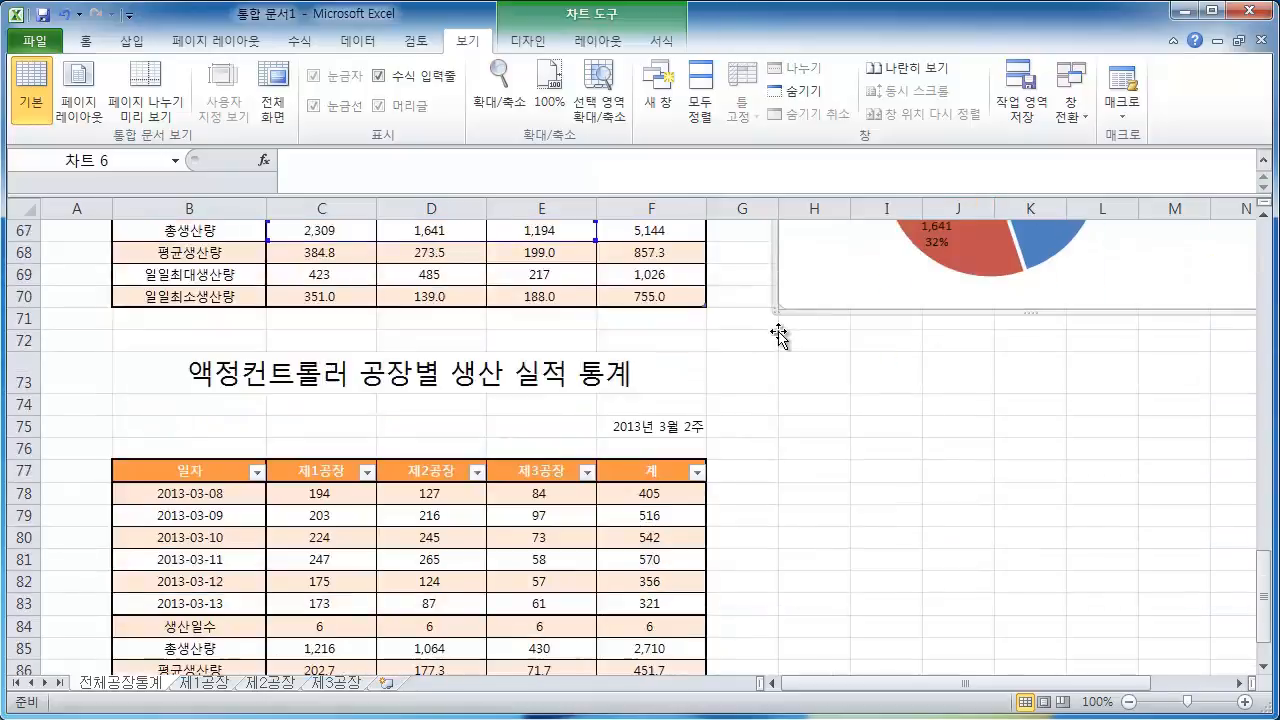
pyautogui.click(809, 404)
pyautogui.hotkey('ctrl', 'v')
pyautogui.click(886, 369)
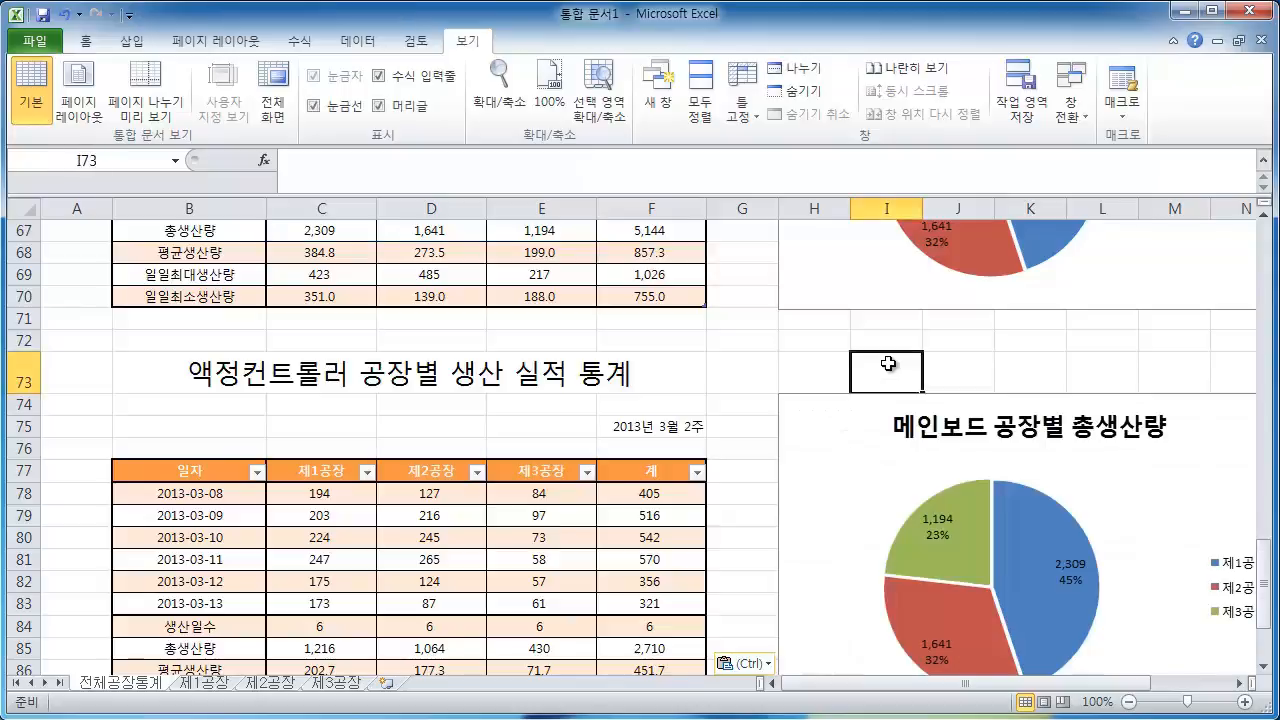
# Shift the new chart's series values to the 액정컨트롤러 total production row, C85:E85
pyautogui.click(1048, 540)
pyautogui.scroll(-2, 1042, 533)
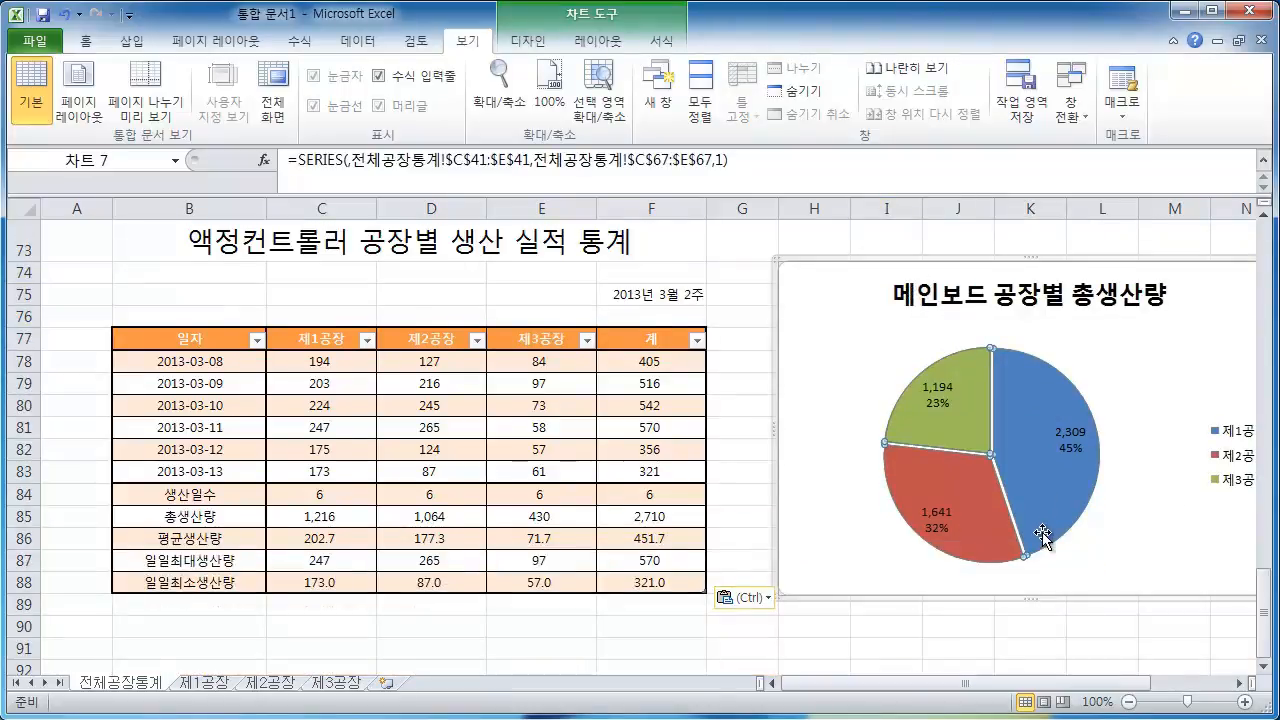
pyautogui.click(1038, 424)
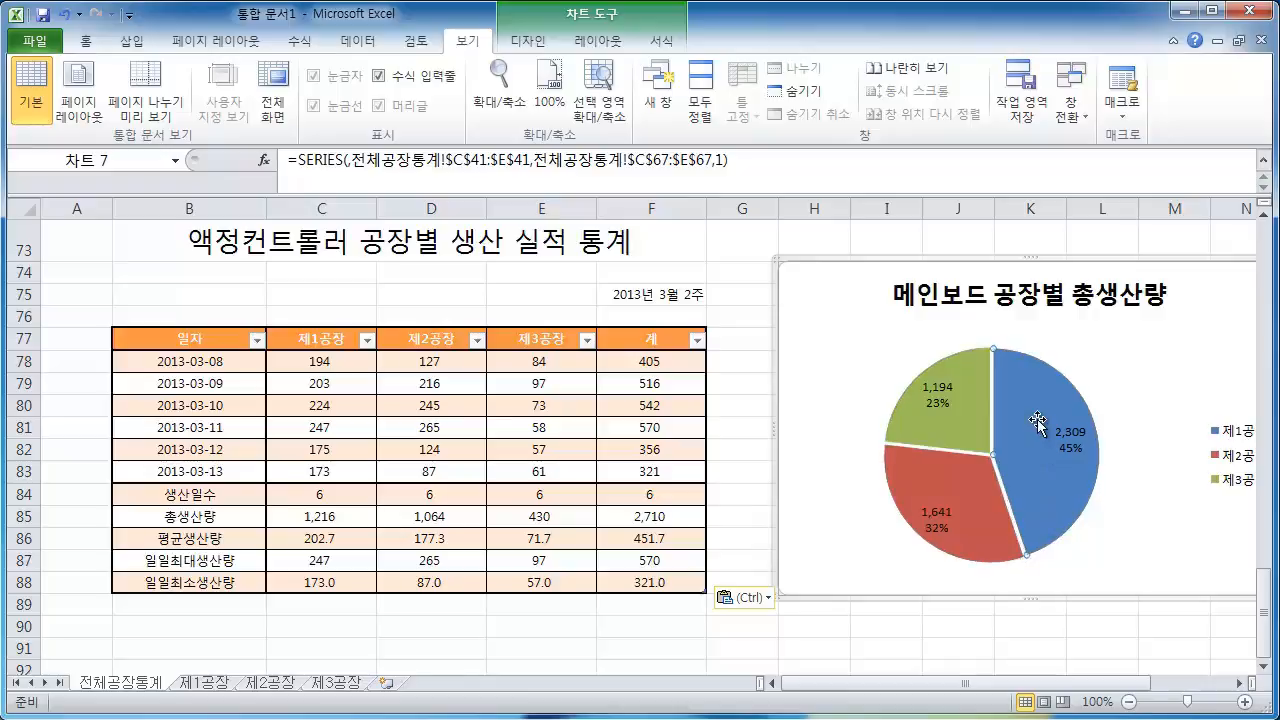
pyautogui.click(733, 250)
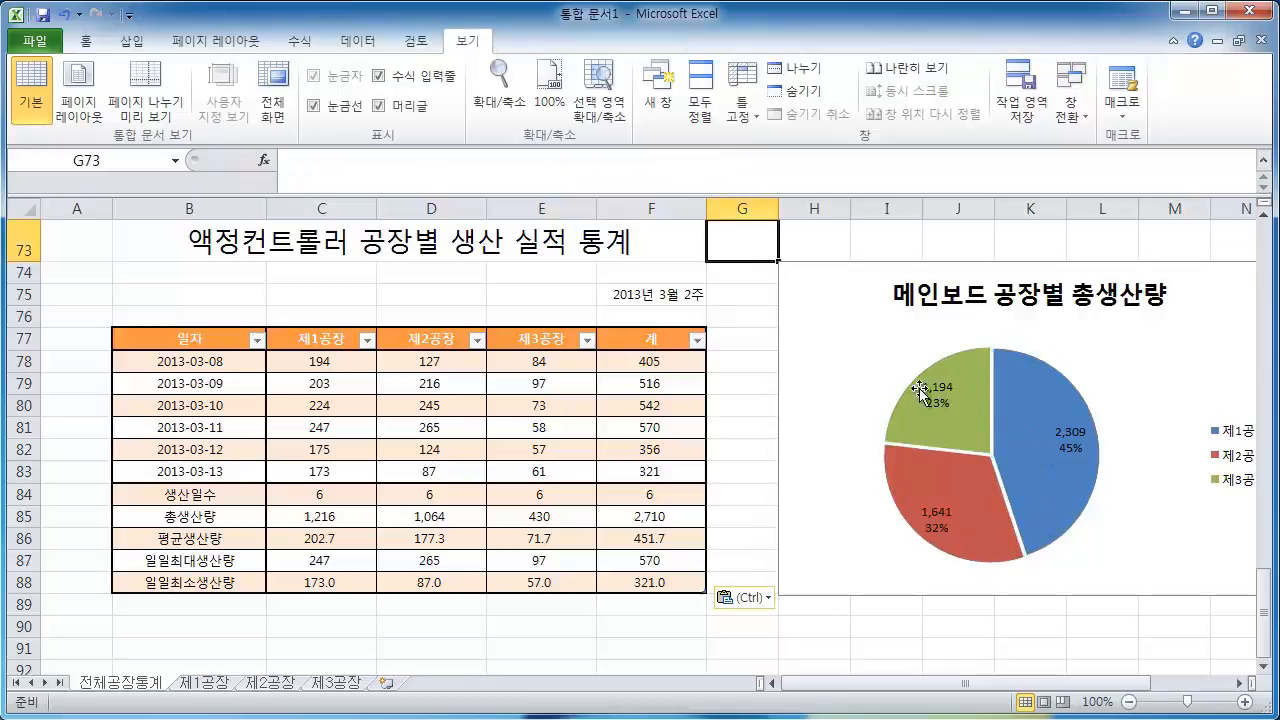
pyautogui.click(1012, 403)
pyautogui.scroll(4, 960, 455)
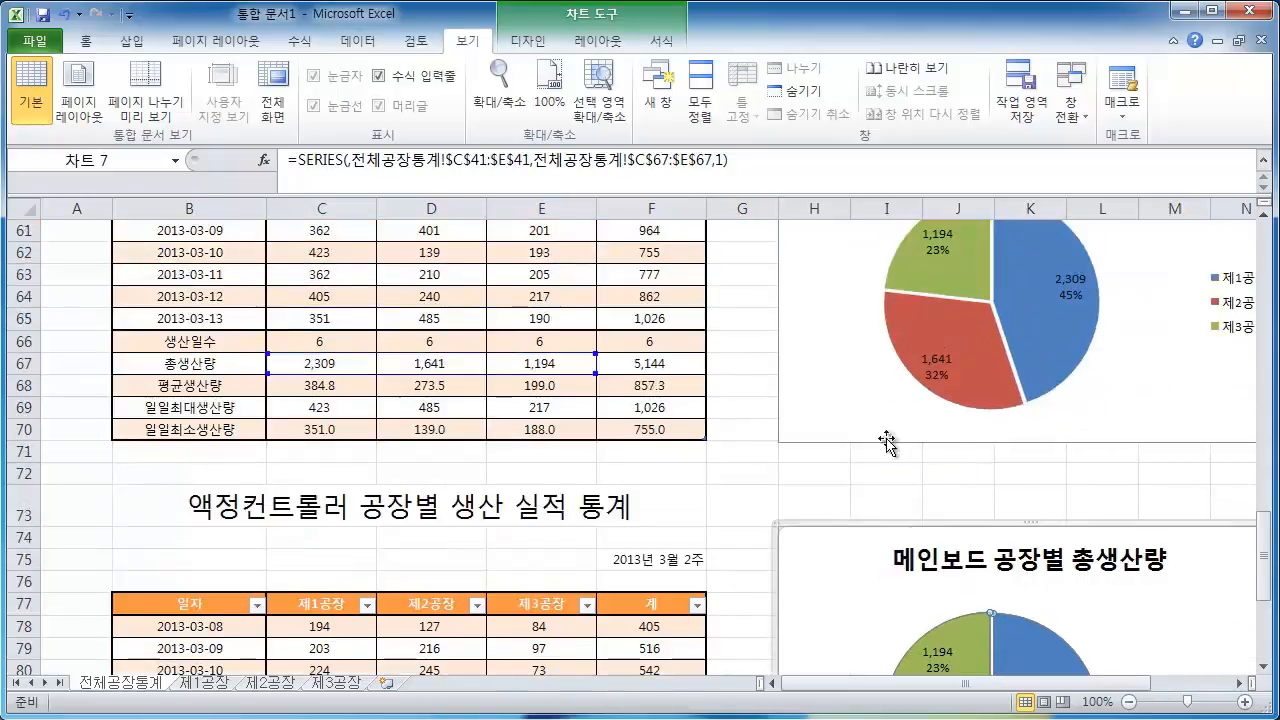
pyautogui.scroll(-1, 462, 344)
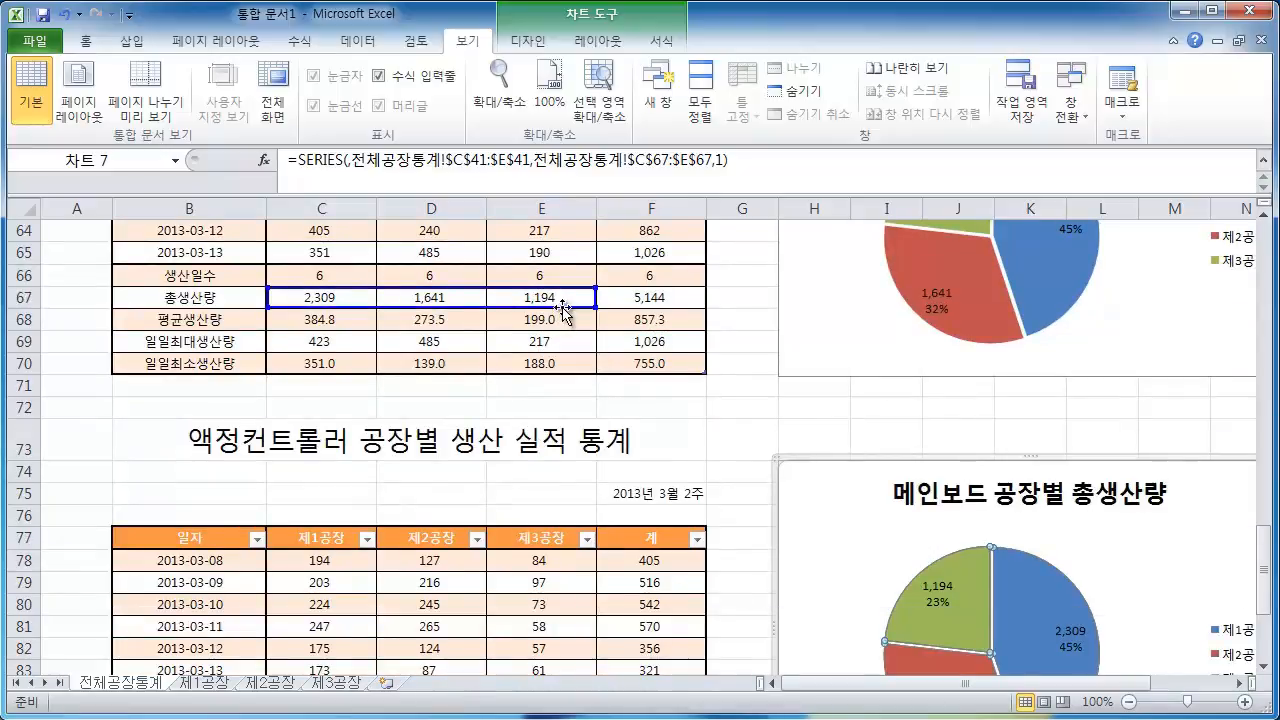
pyautogui.moveTo(563, 308); pyautogui.dragTo(540, 455)
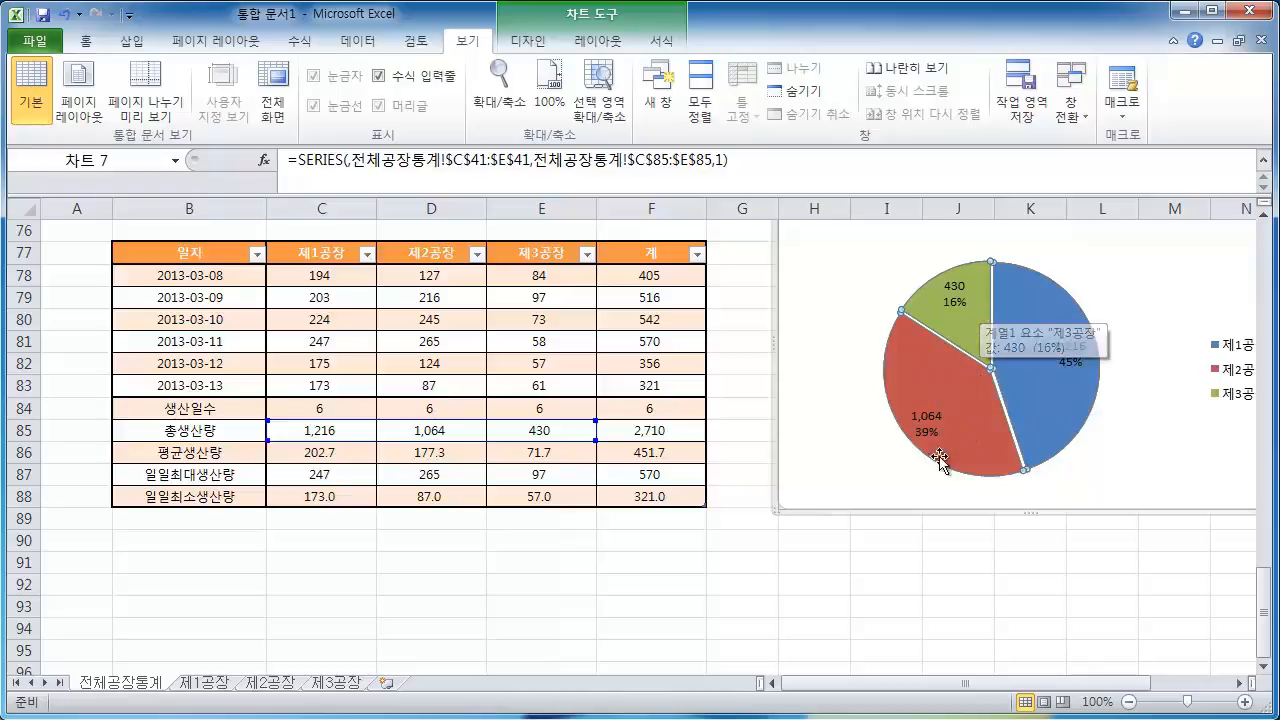
pyautogui.click(955, 607)
pyautogui.scroll(-4, 942, 515)
pyautogui.scroll(4, 942, 515)
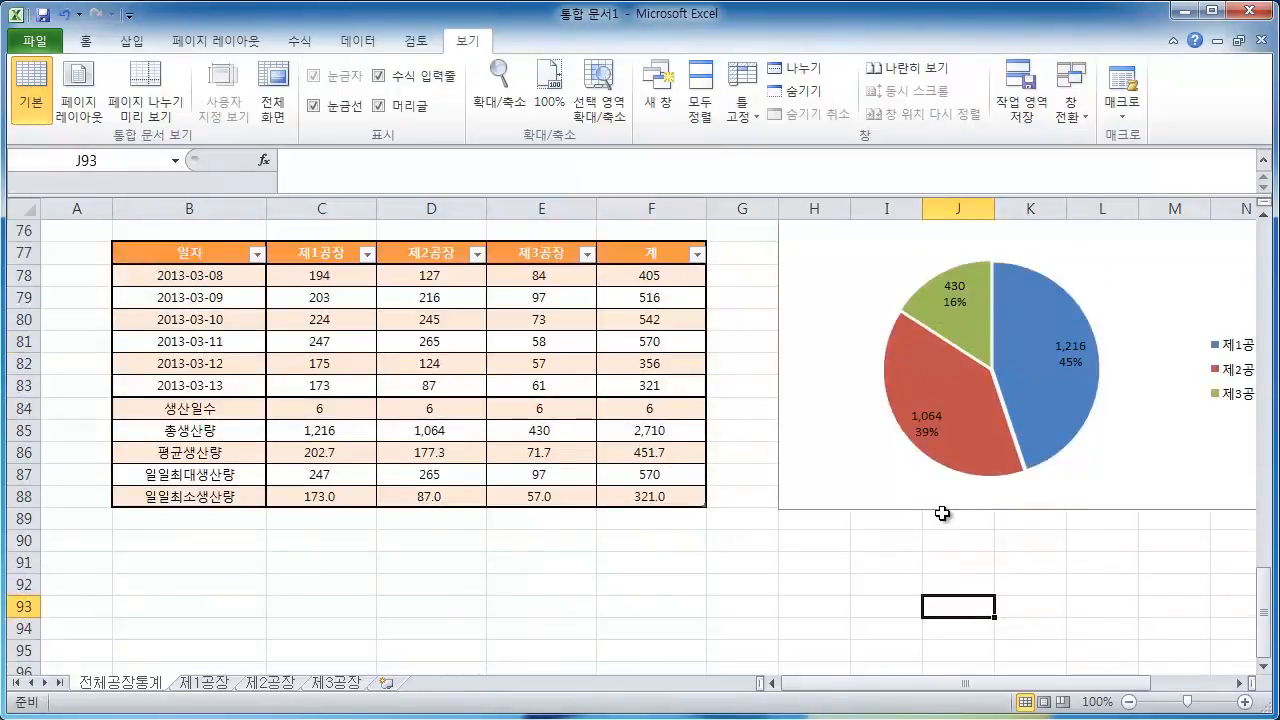
# Retitle the new chart as 액정컨트롤러 공장별 총생산량
pyautogui.scroll(1, 942, 513)
pyautogui.scroll(2, 1002, 416)
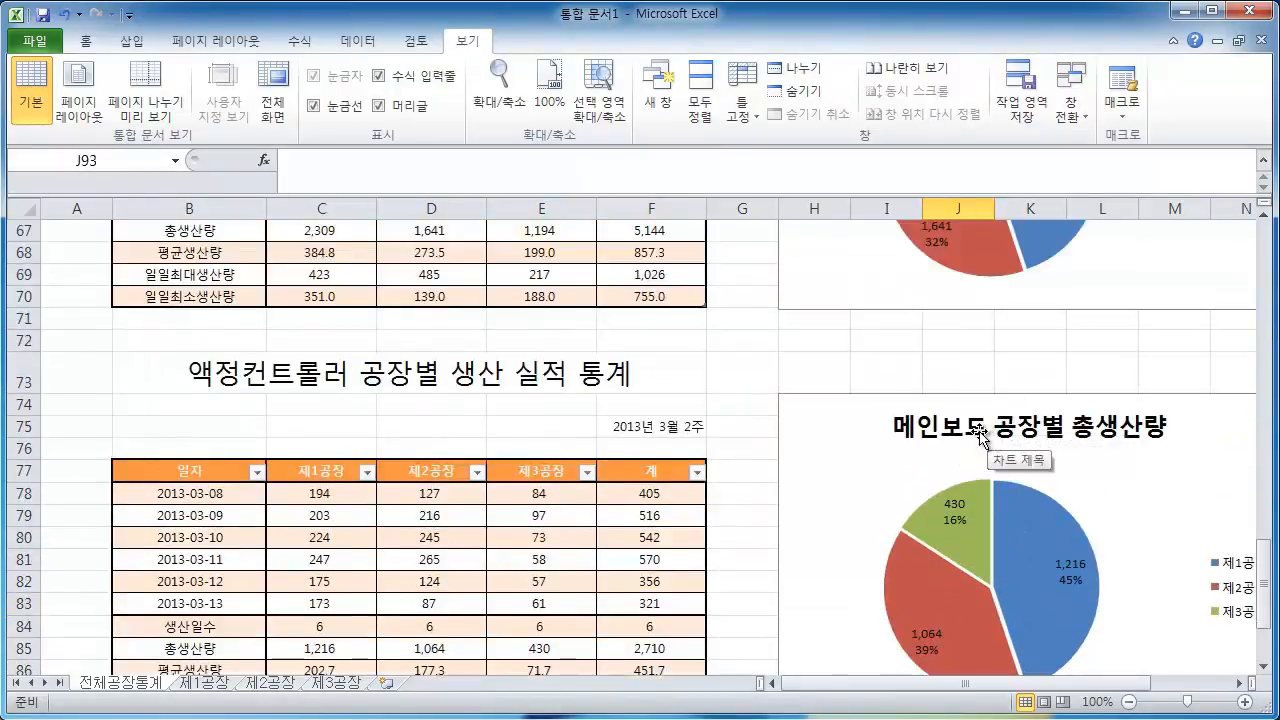
pyautogui.click(997, 433)
pyautogui.moveTo(990, 431); pyautogui.dragTo(897, 430)
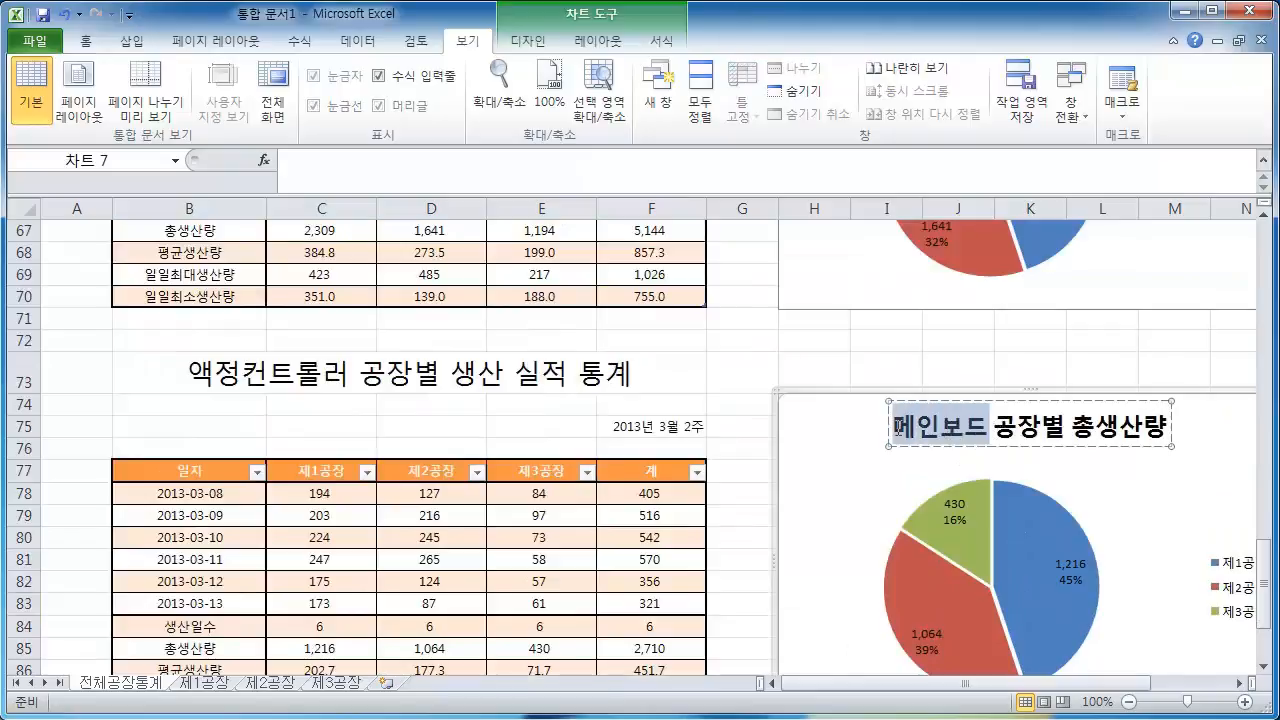
pyautogui.write('액ㅈ')
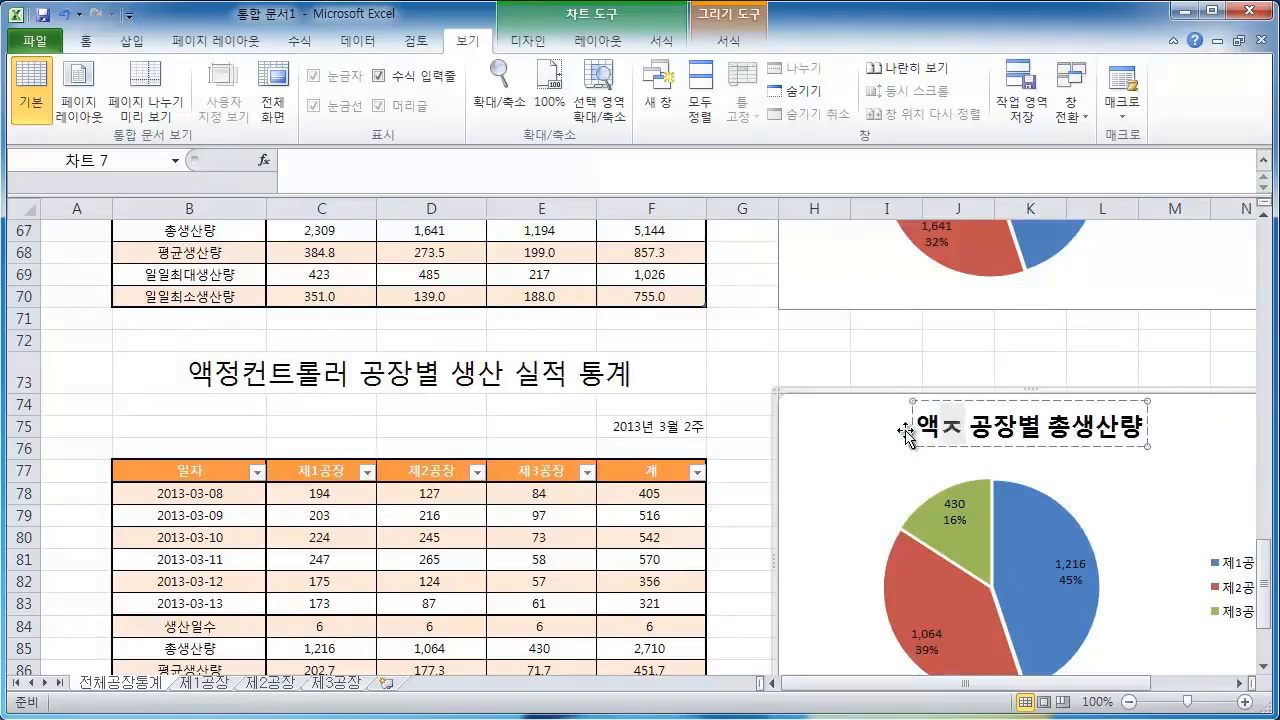
pyautogui.write('컨트롤ㄹ')
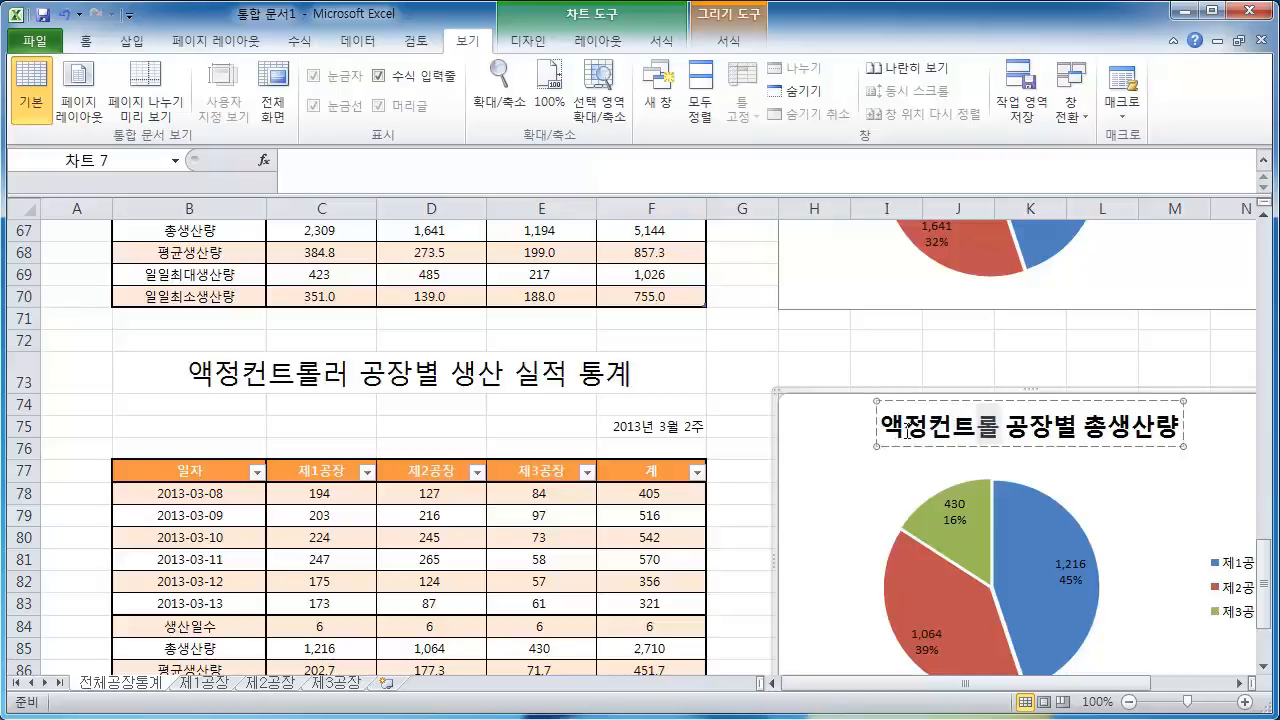
pyautogui.click(994, 349)
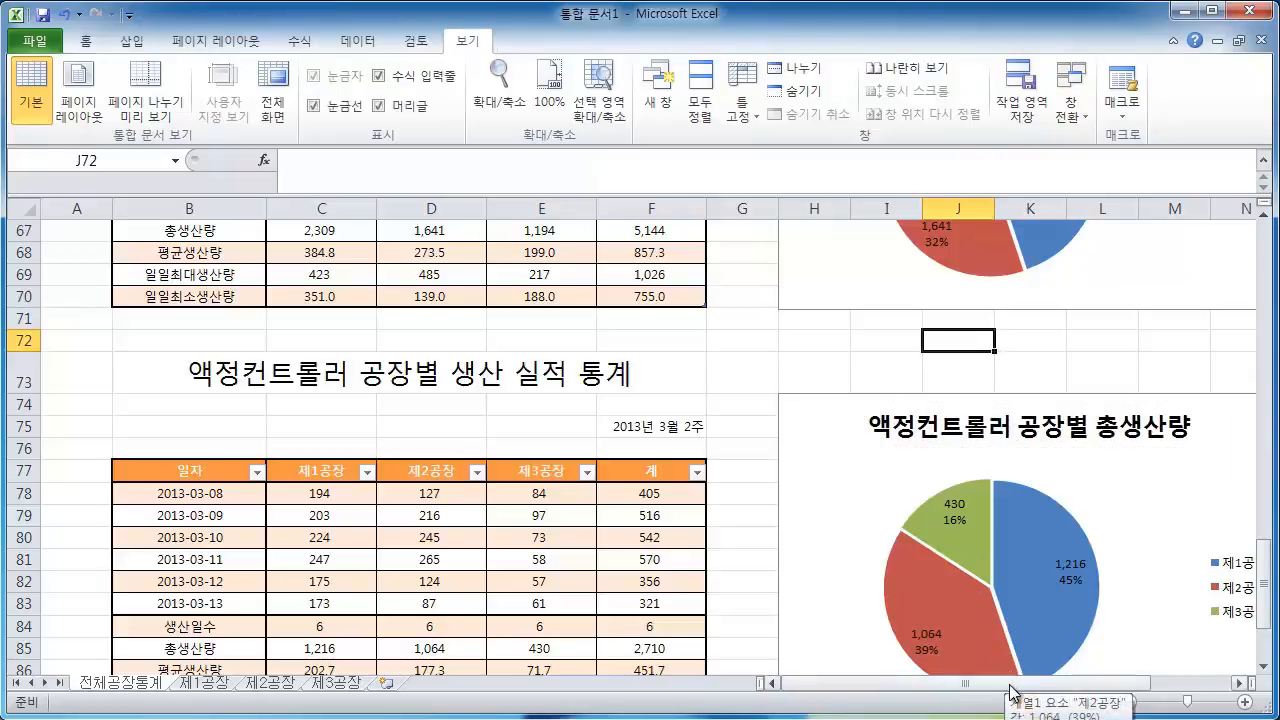
# Inspect the 액정컨트롤러 chart's data series and legend against its table
pyautogui.moveTo(1014, 686)
pyautogui.mouseDown()
pyautogui.moveTo(1063, 690)
pyautogui.moveTo(1030, 698)
pyautogui.mouseUp()
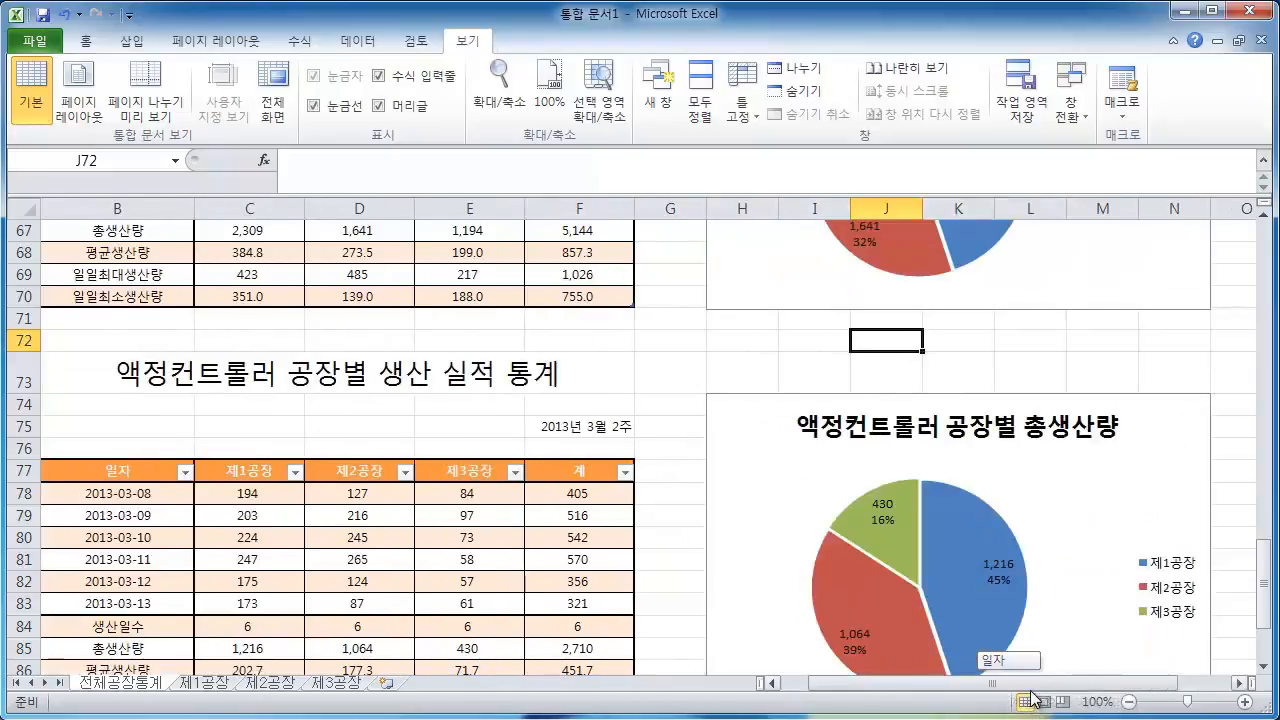
pyautogui.scroll(-3, 957, 478)
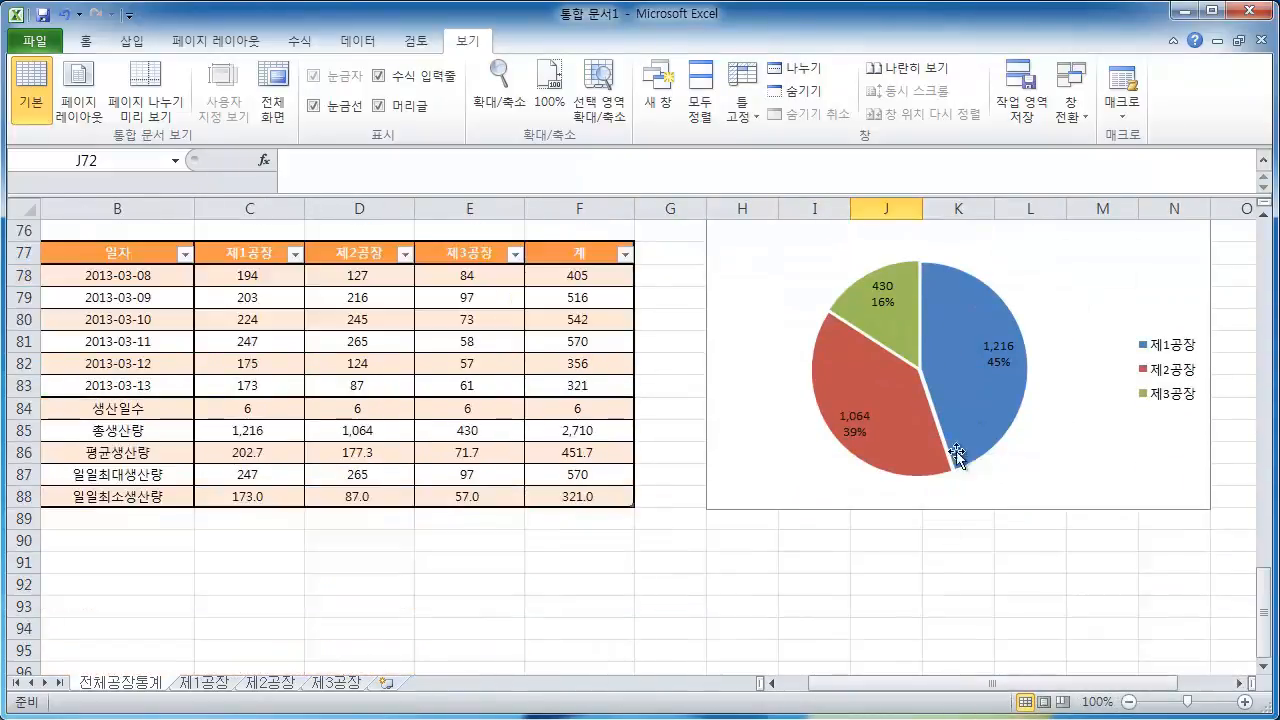
pyautogui.click(960, 425)
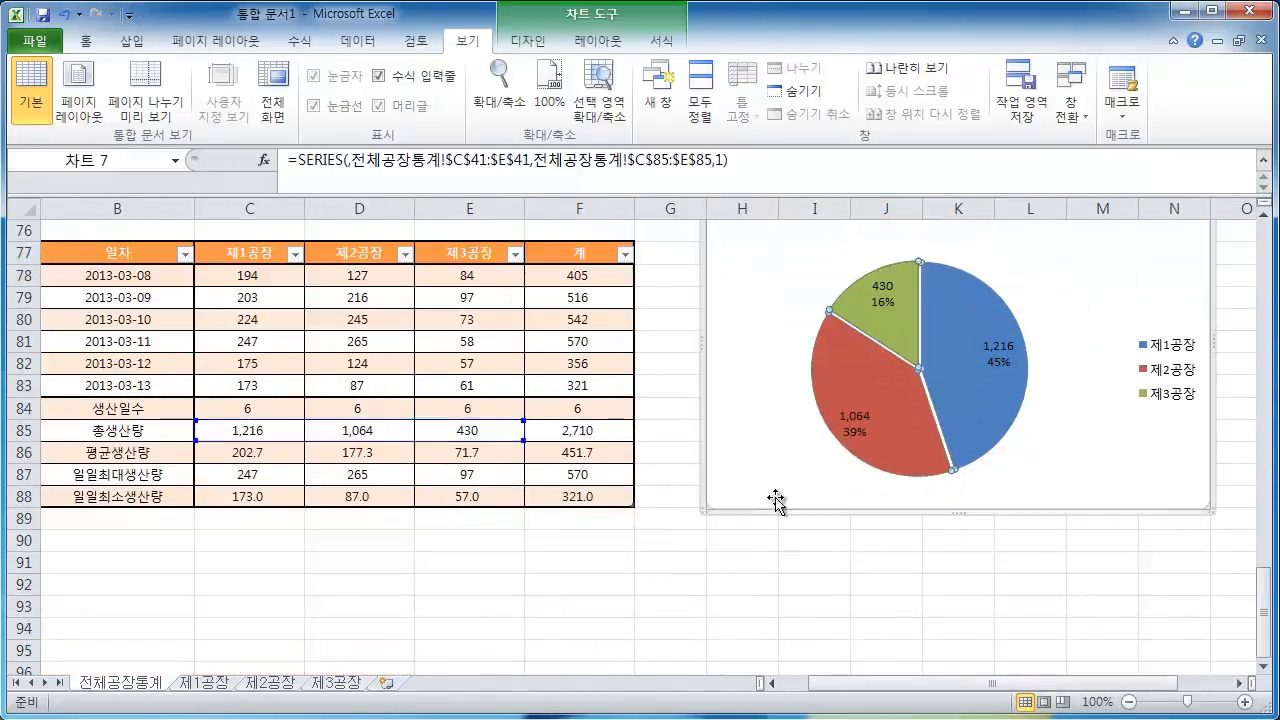
pyautogui.scroll(2, 843, 515)
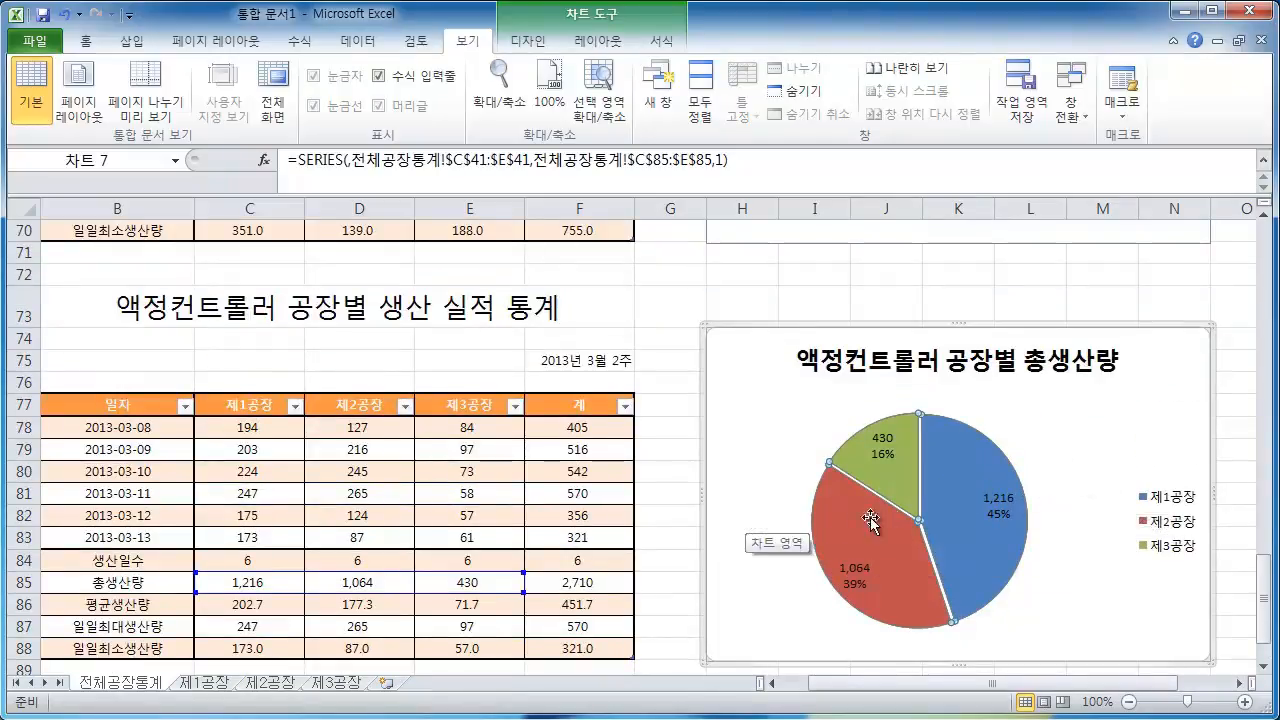
pyautogui.click(1168, 508)
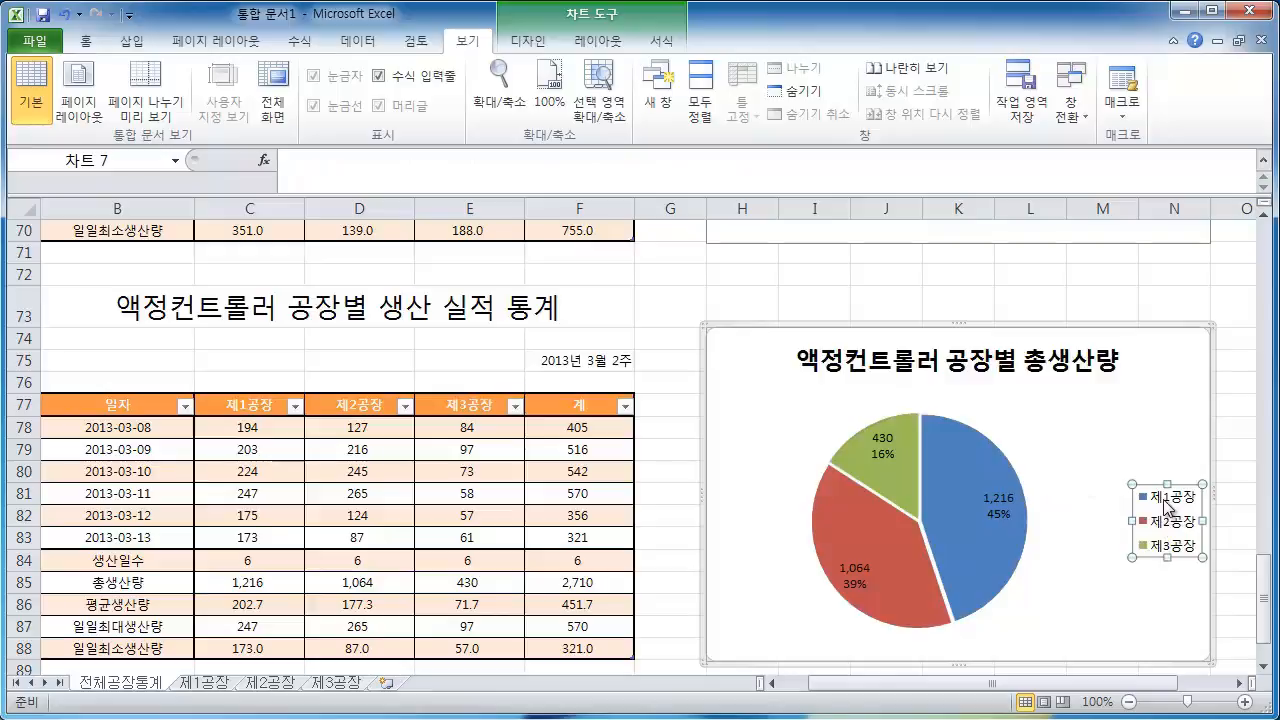
pyautogui.click(958, 302)
pyautogui.scroll(2, 984, 356)
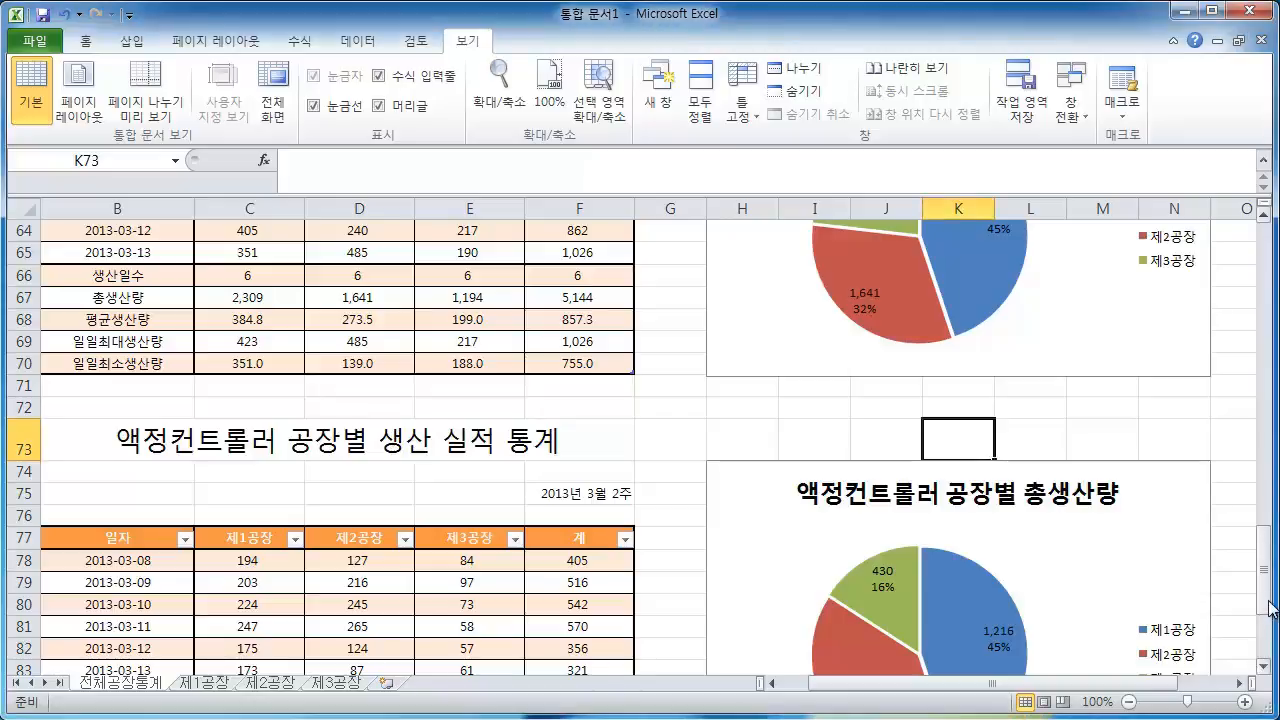
pyautogui.scroll(-3, 1265, 608)
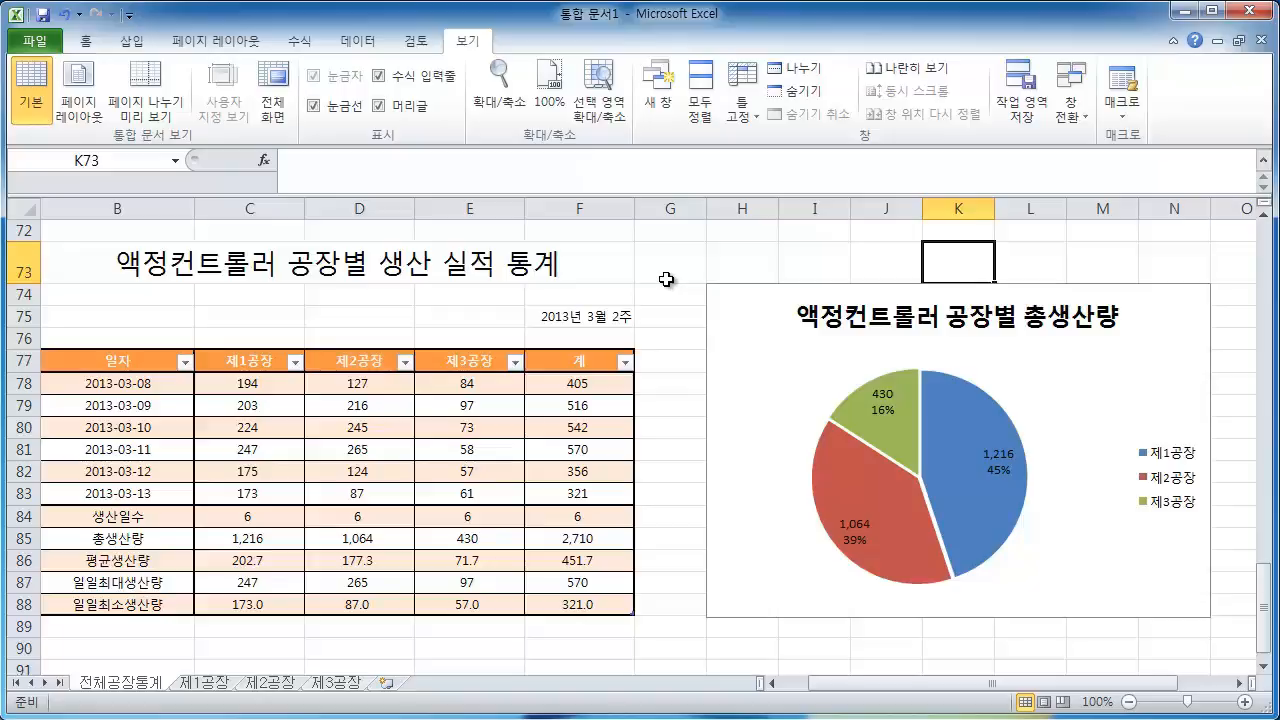
# Save the workbook as 3월2주공장별생산 in the 강의결과자료 folder
pyautogui.click(31, 44)
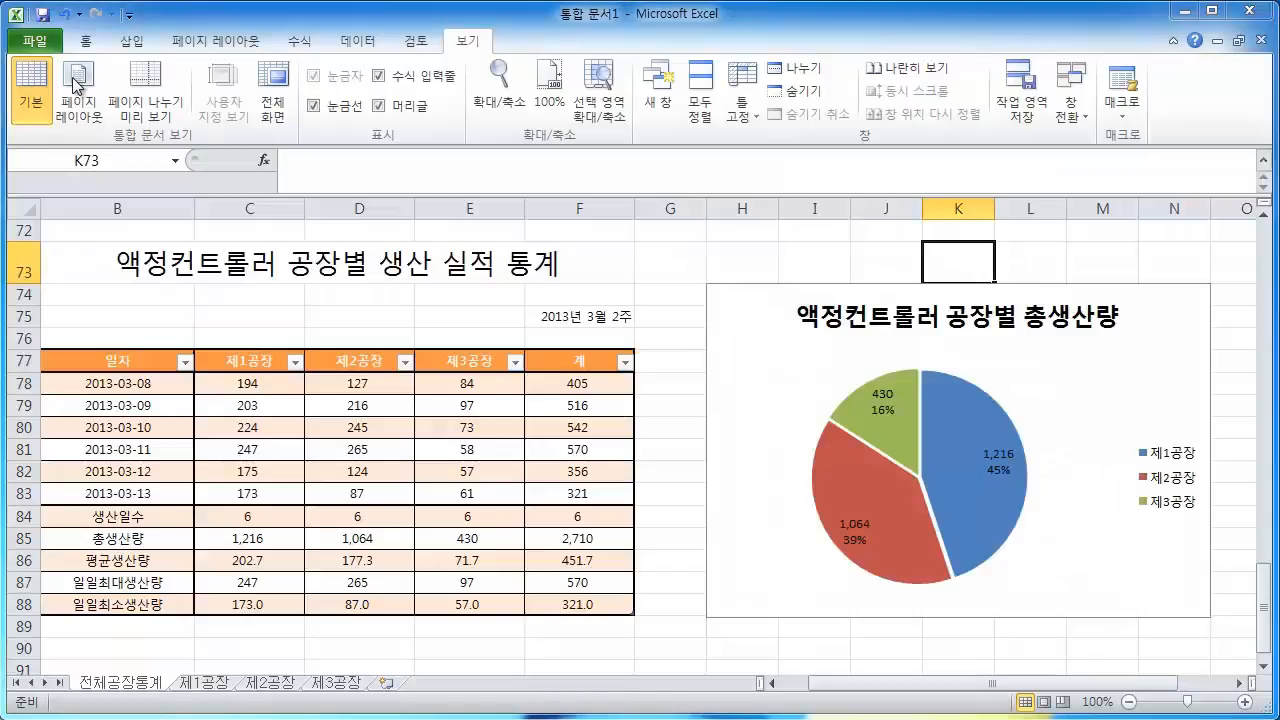
pyautogui.hotkey('ctrl', 's')
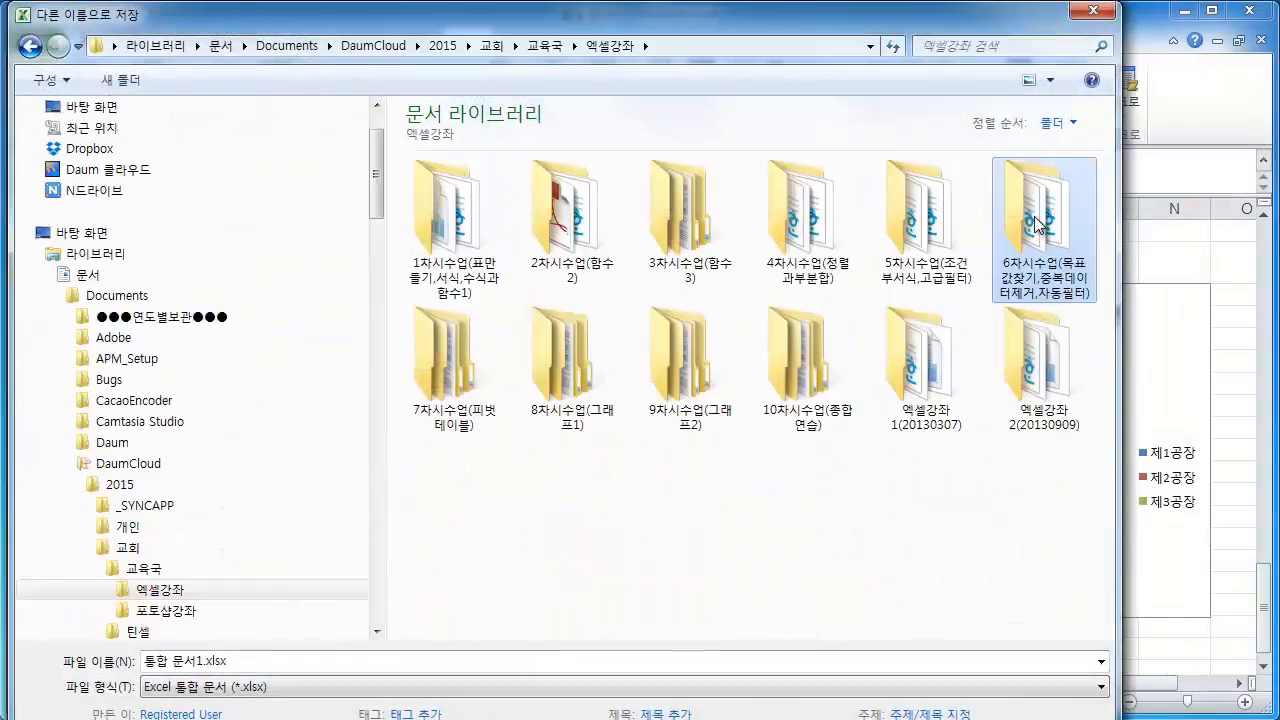
pyautogui.doubleClick(1037, 218)
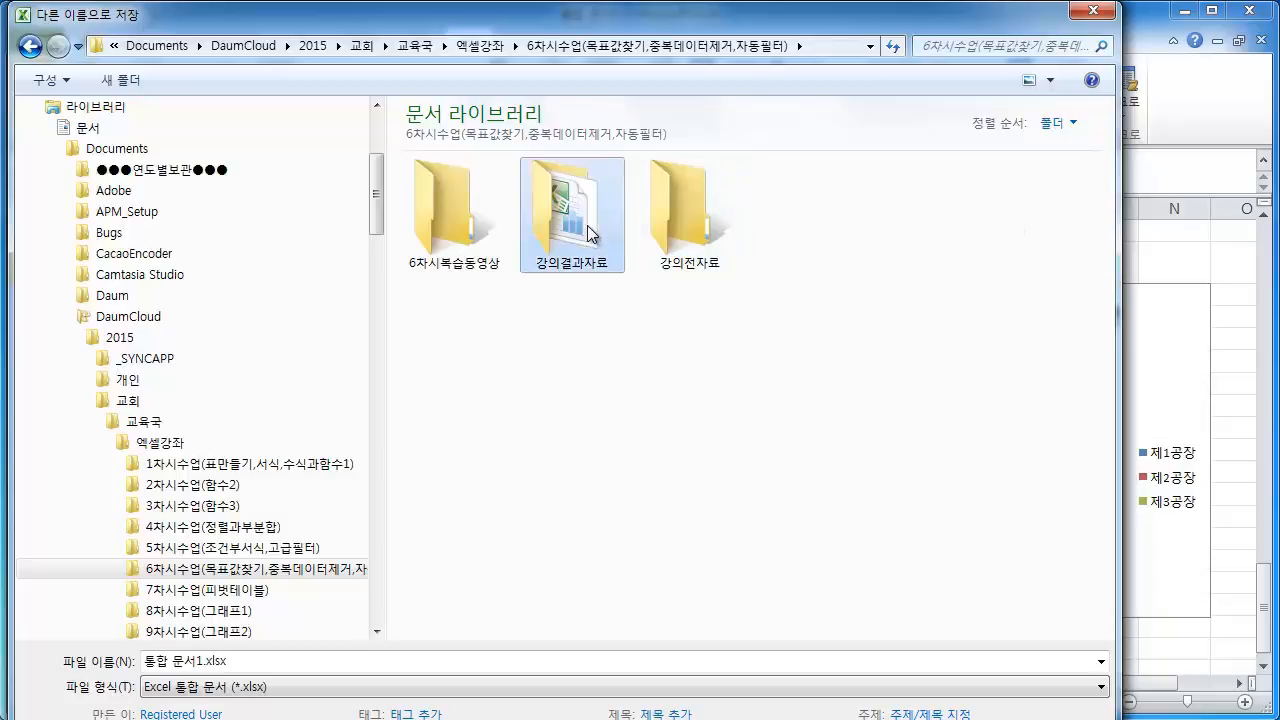
pyautogui.doubleClick(587, 225)
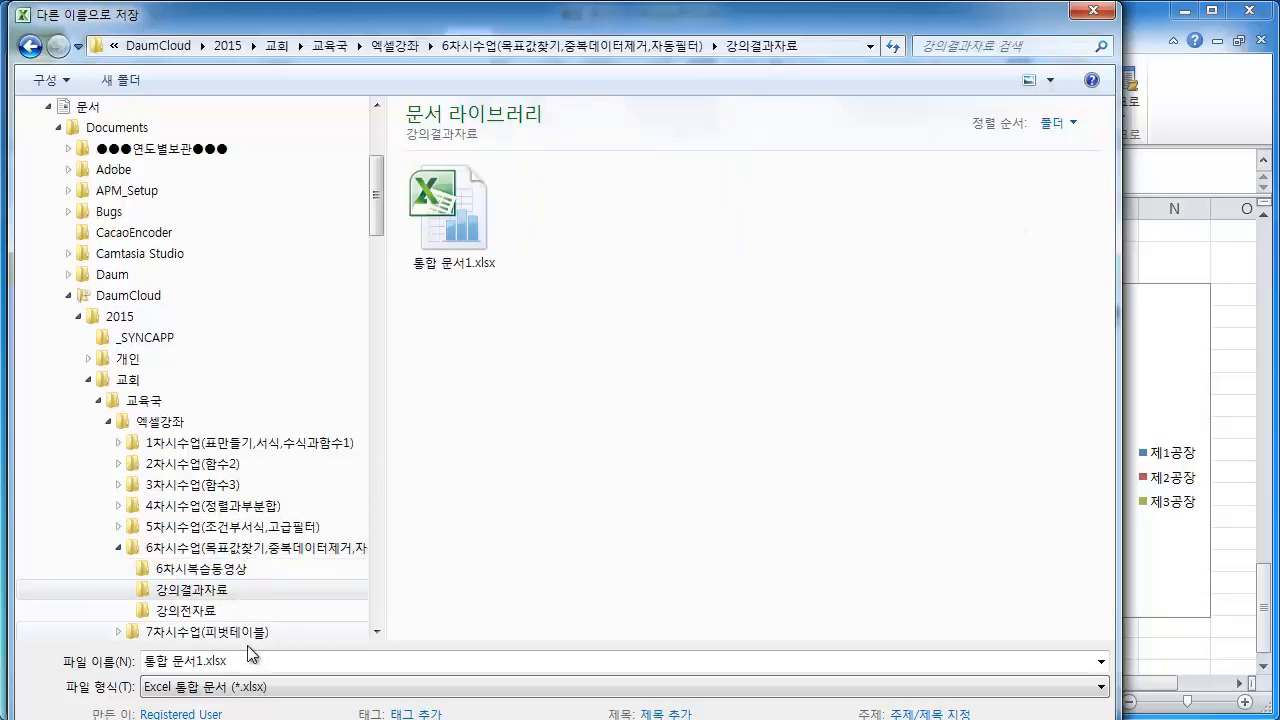
pyautogui.click(199, 663)
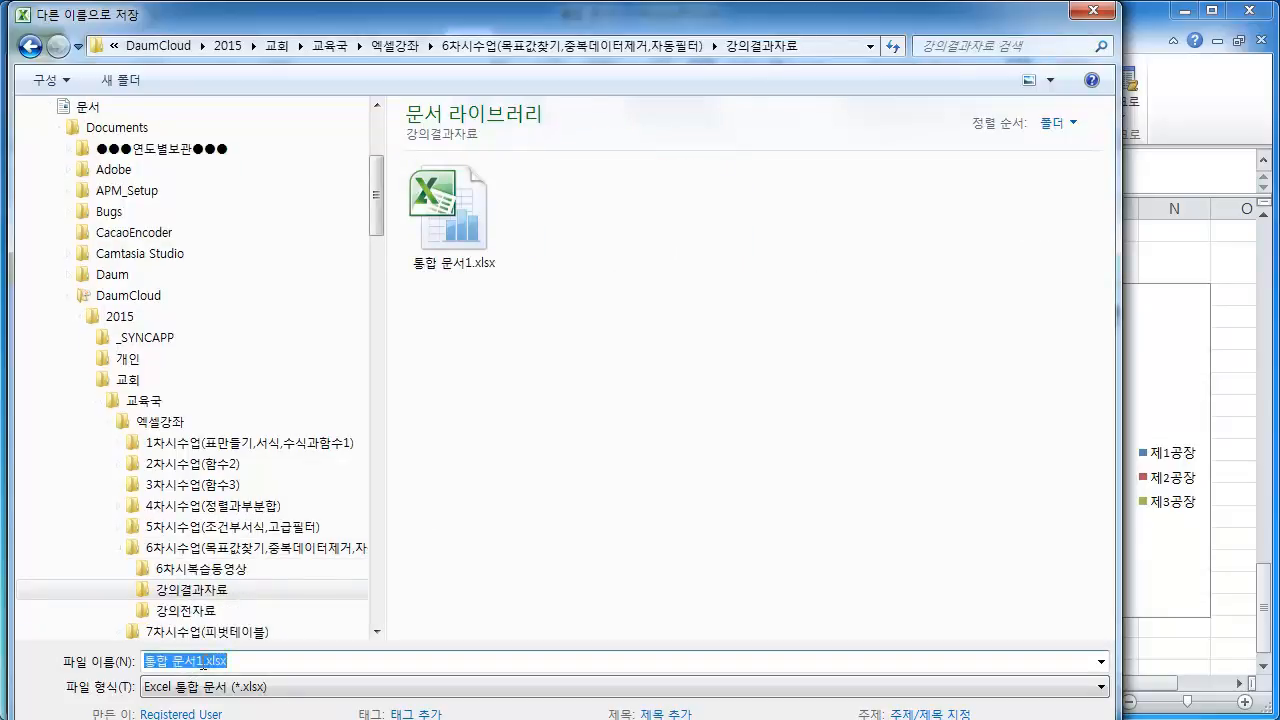
pyautogui.write('ㅊ')
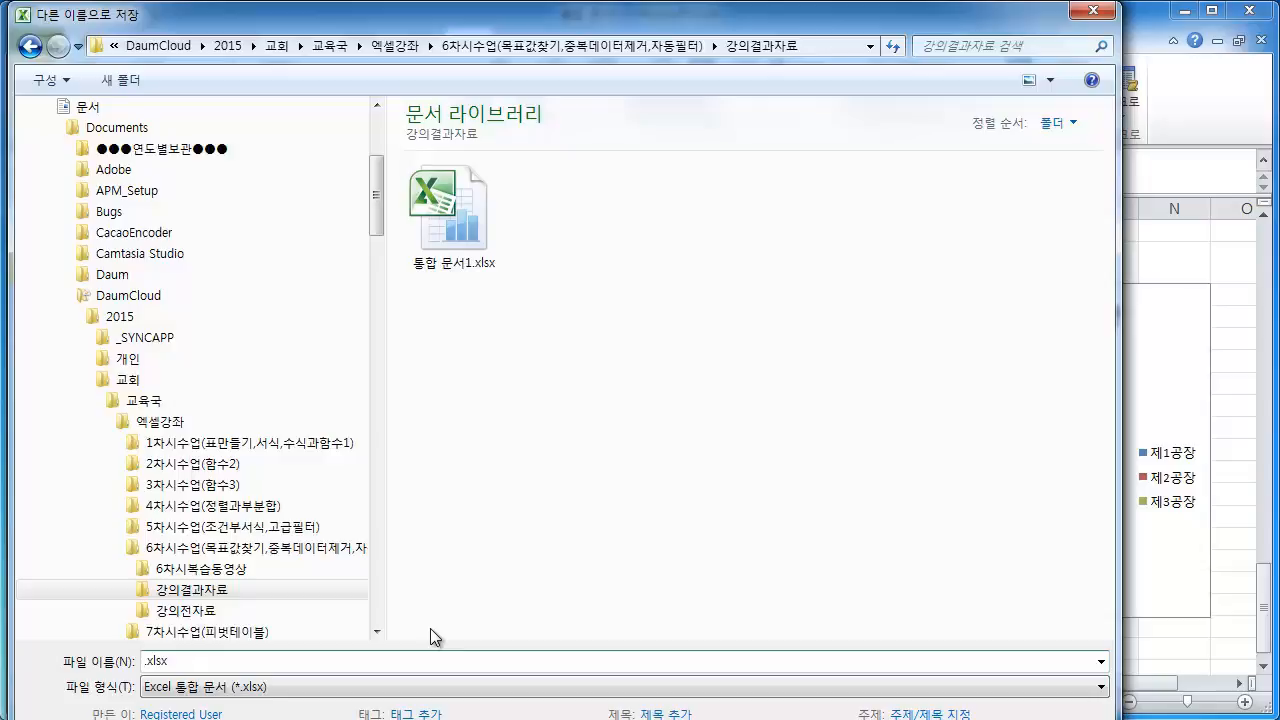
pyautogui.write('ㅈ')
pyautogui.write('2')
pyautogui.write('주공장별새')
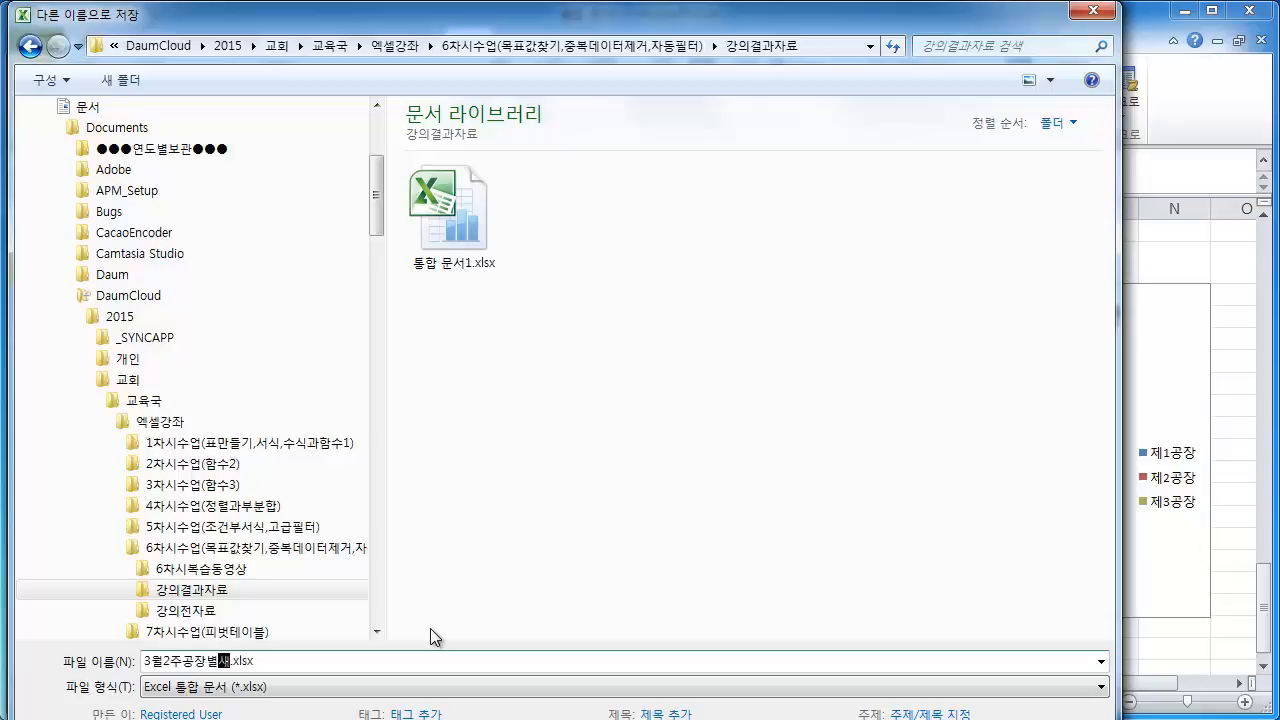
pyautogui.write('ㅇ산')
pyautogui.press('Return')
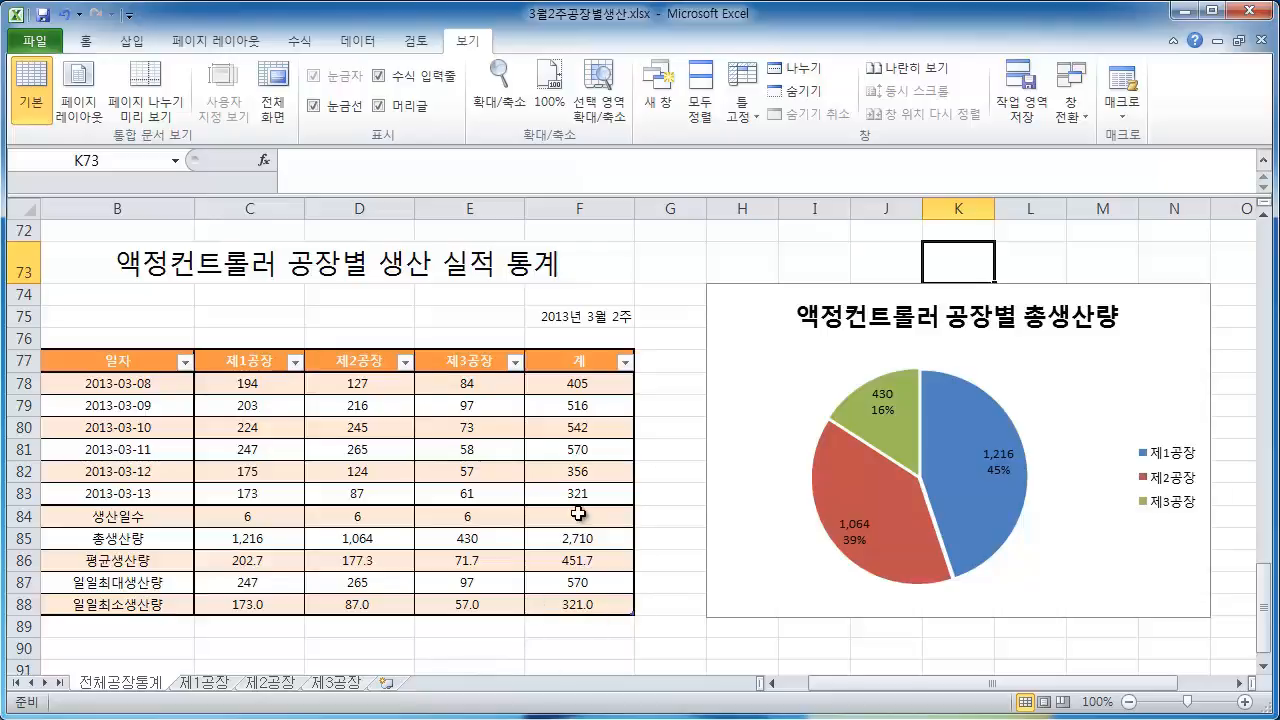
# Review the 제1공장 sheet's production table and chart
pyautogui.scroll(4, 585, 513)
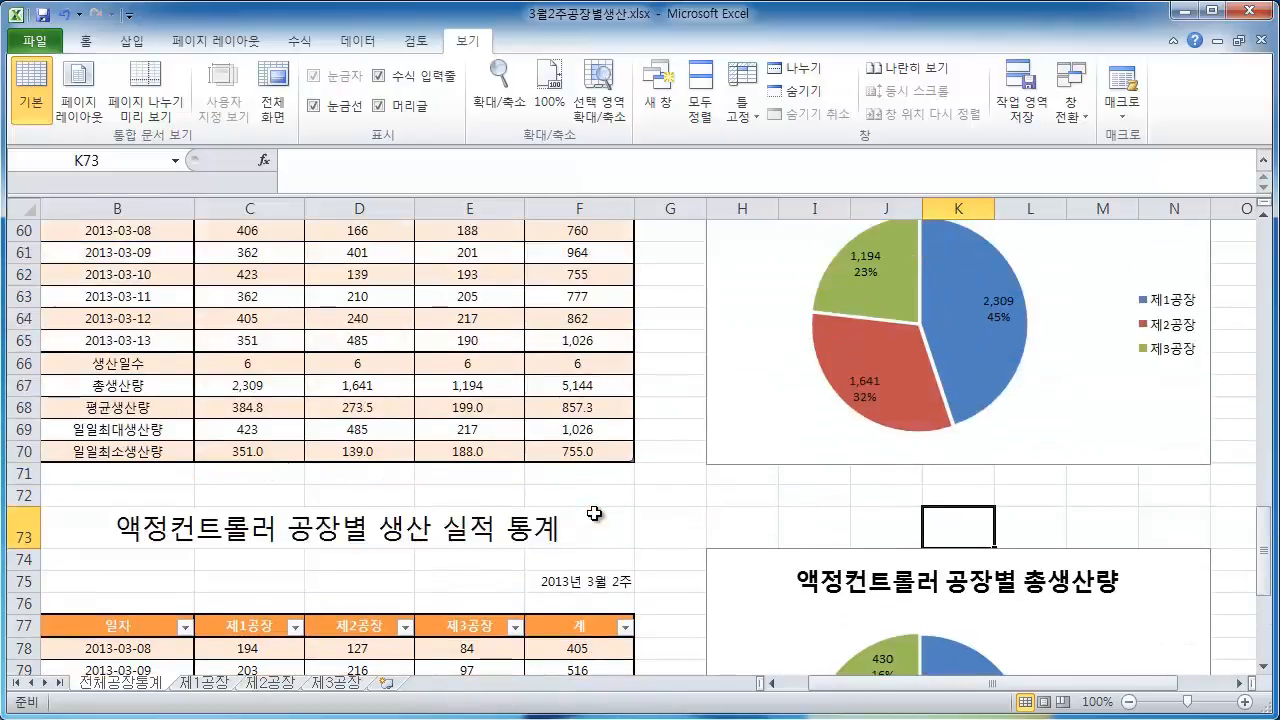
pyautogui.click(221, 690)
pyautogui.scroll(5, 414, 514)
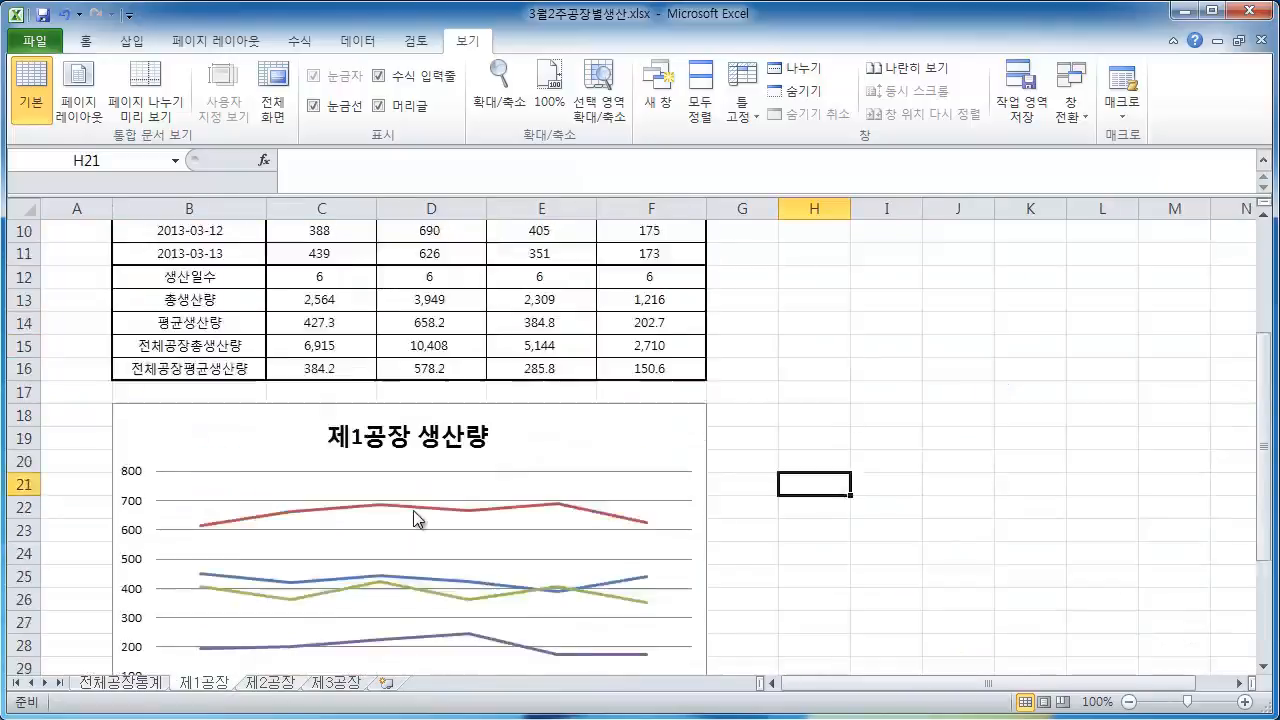
pyautogui.click(877, 428)
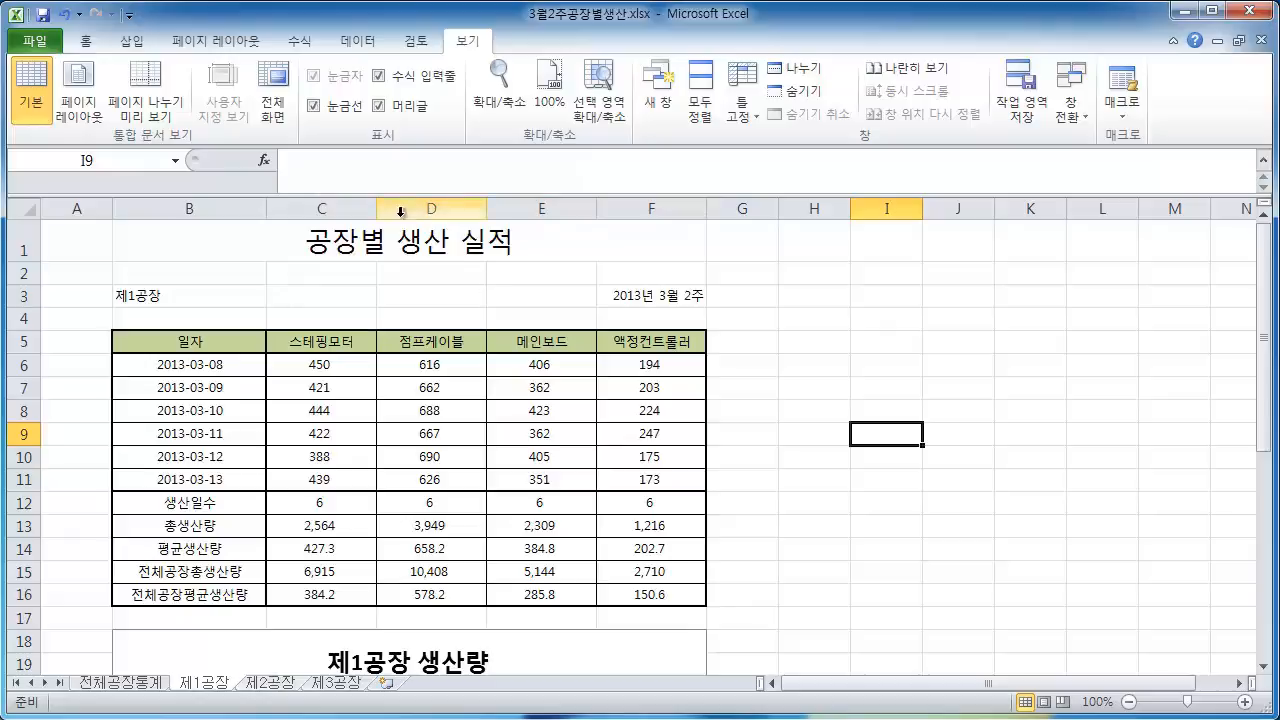
pyautogui.moveTo(322, 208); pyautogui.dragTo(686, 207)
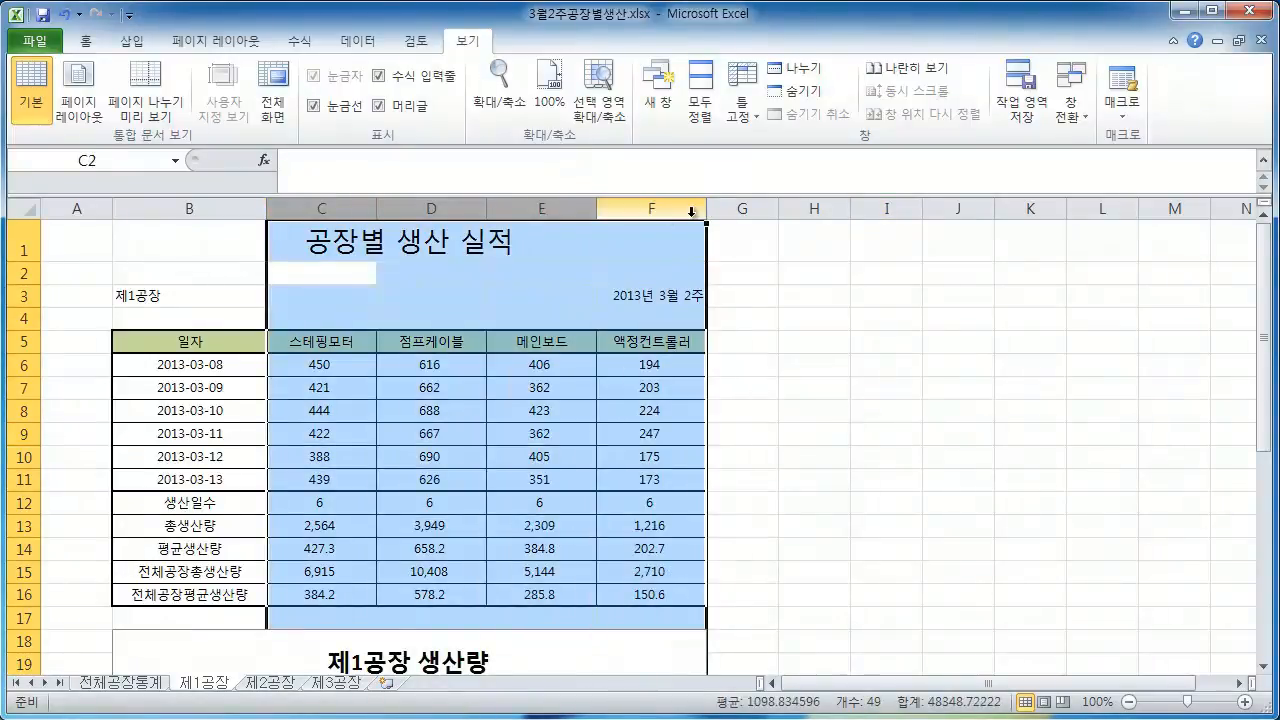
pyautogui.click(808, 340)
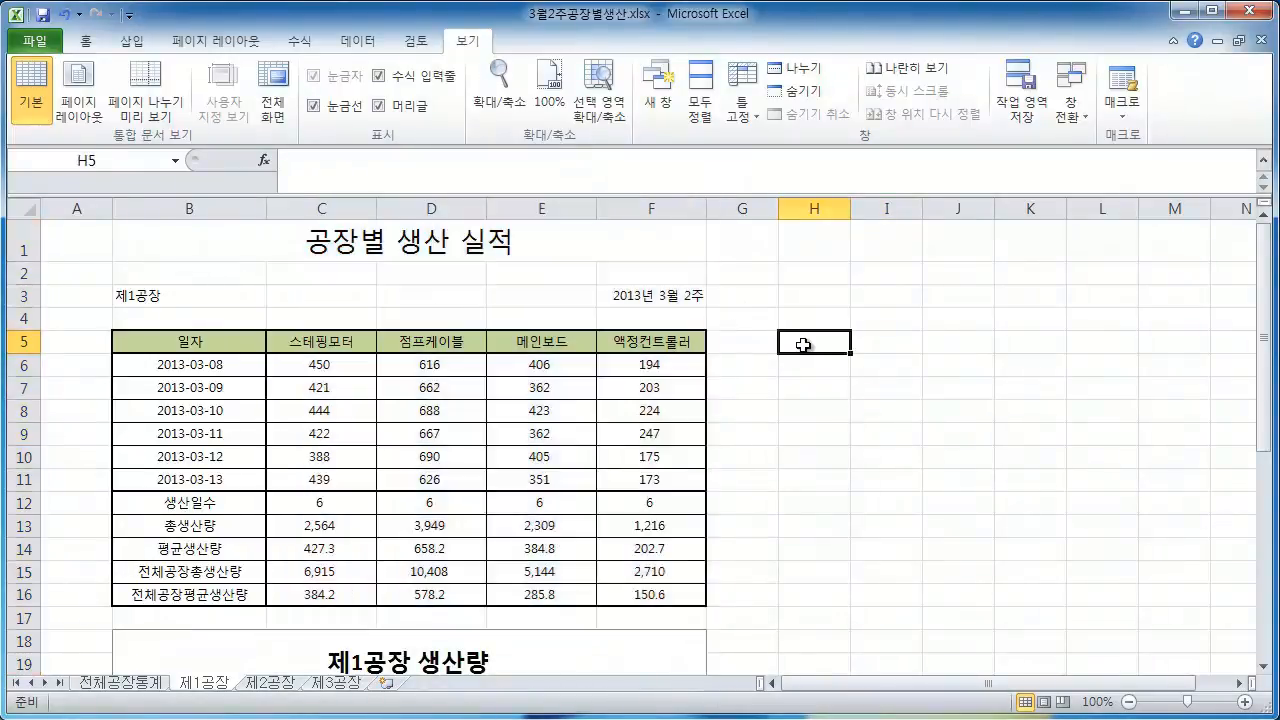
pyautogui.click(215, 344)
pyautogui.moveTo(215, 344); pyautogui.dragTo(314, 341)
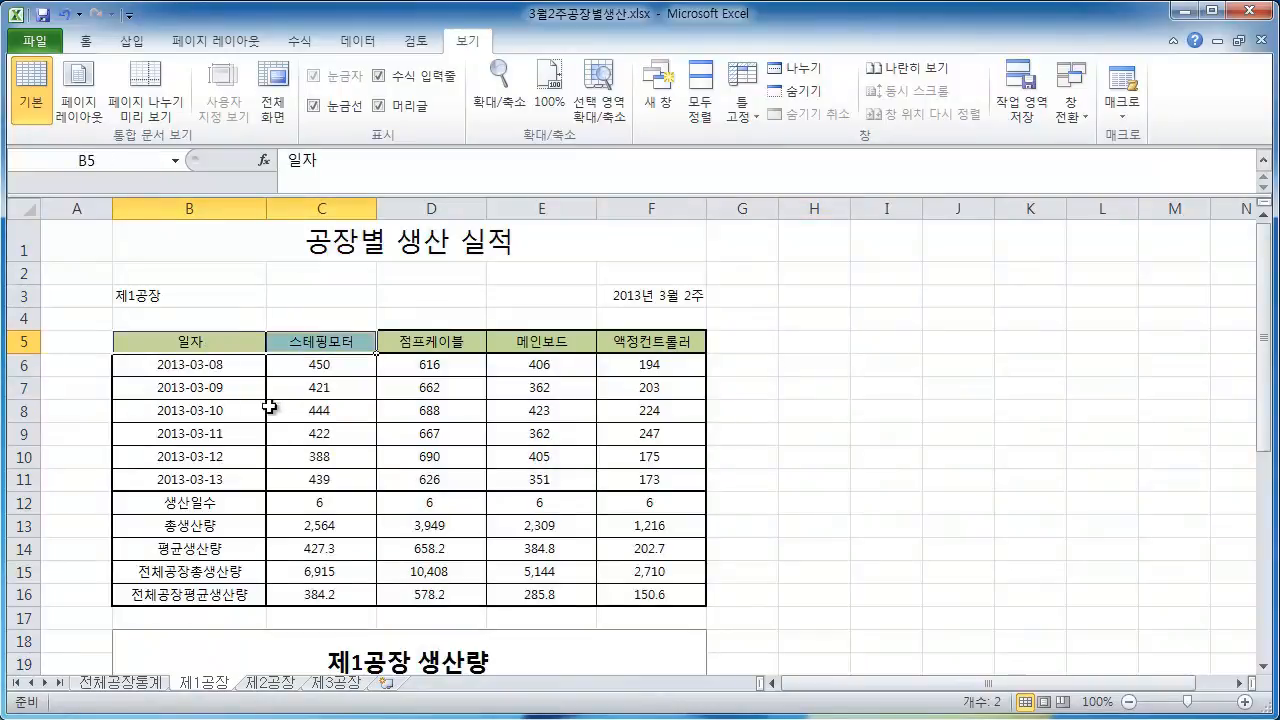
pyautogui.click(766, 463)
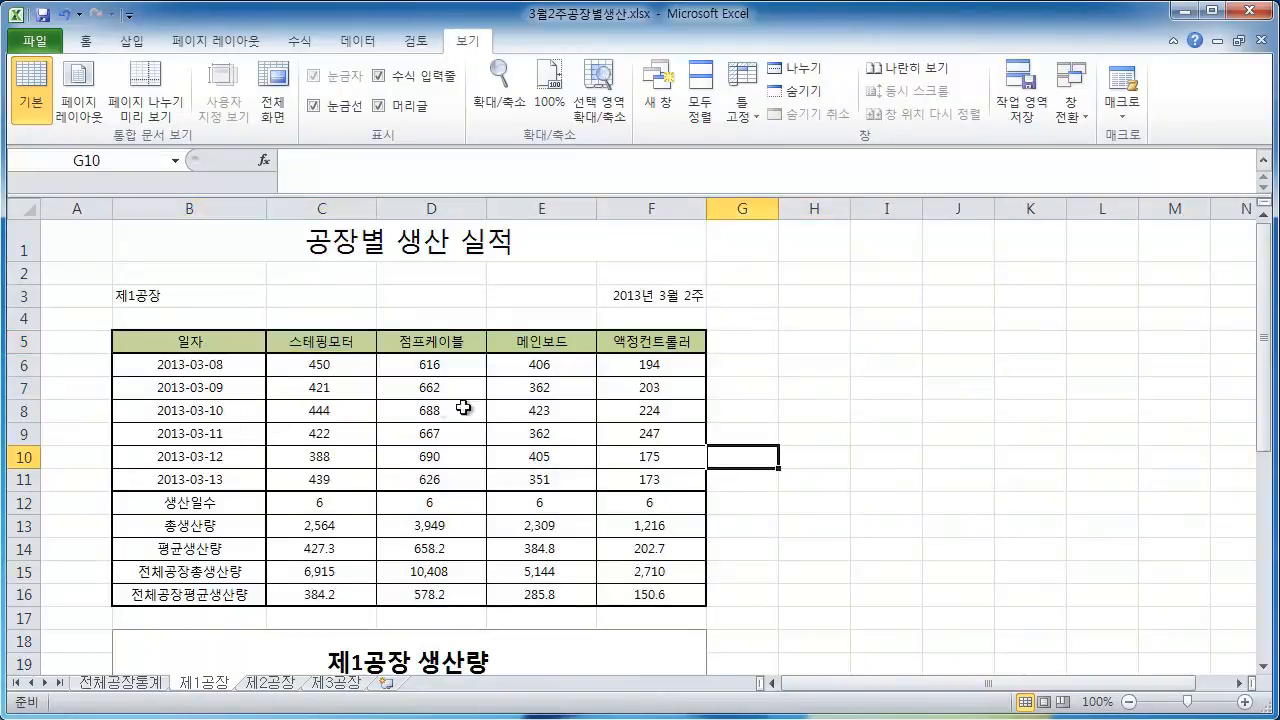
pyautogui.moveTo(186, 341); pyautogui.dragTo(556, 571)
pyautogui.click(285, 346)
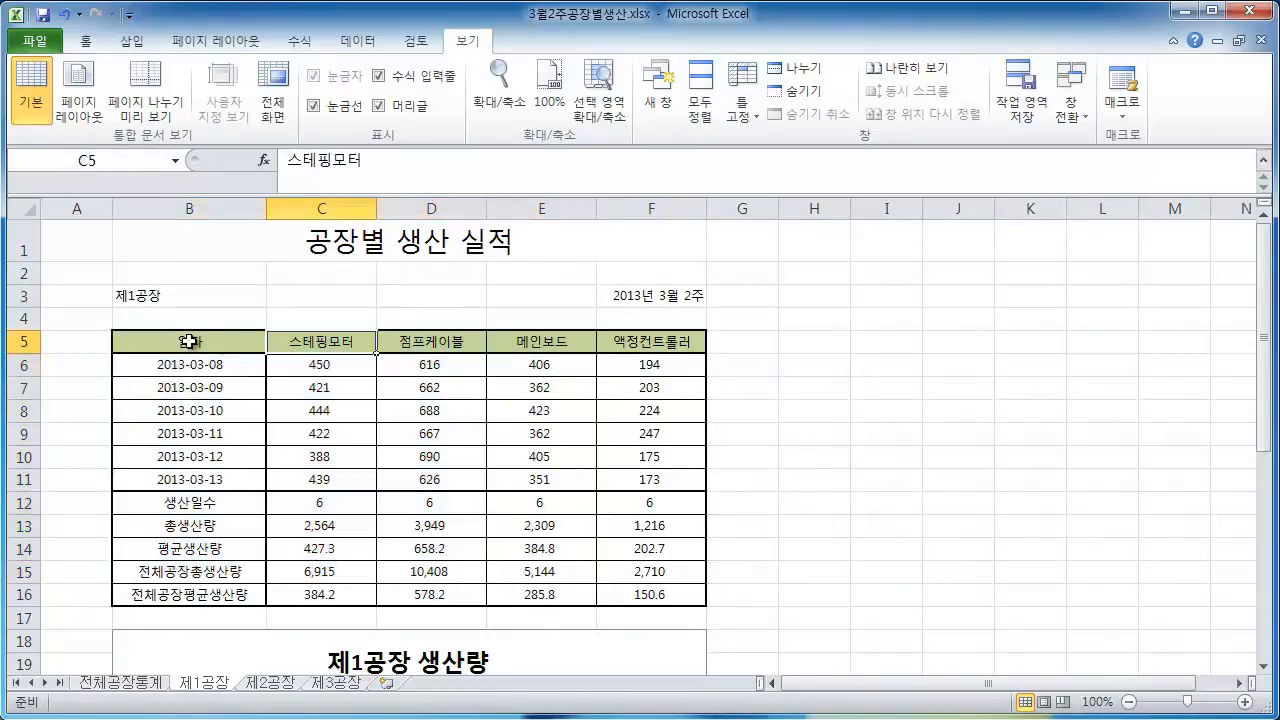
pyautogui.click(853, 435)
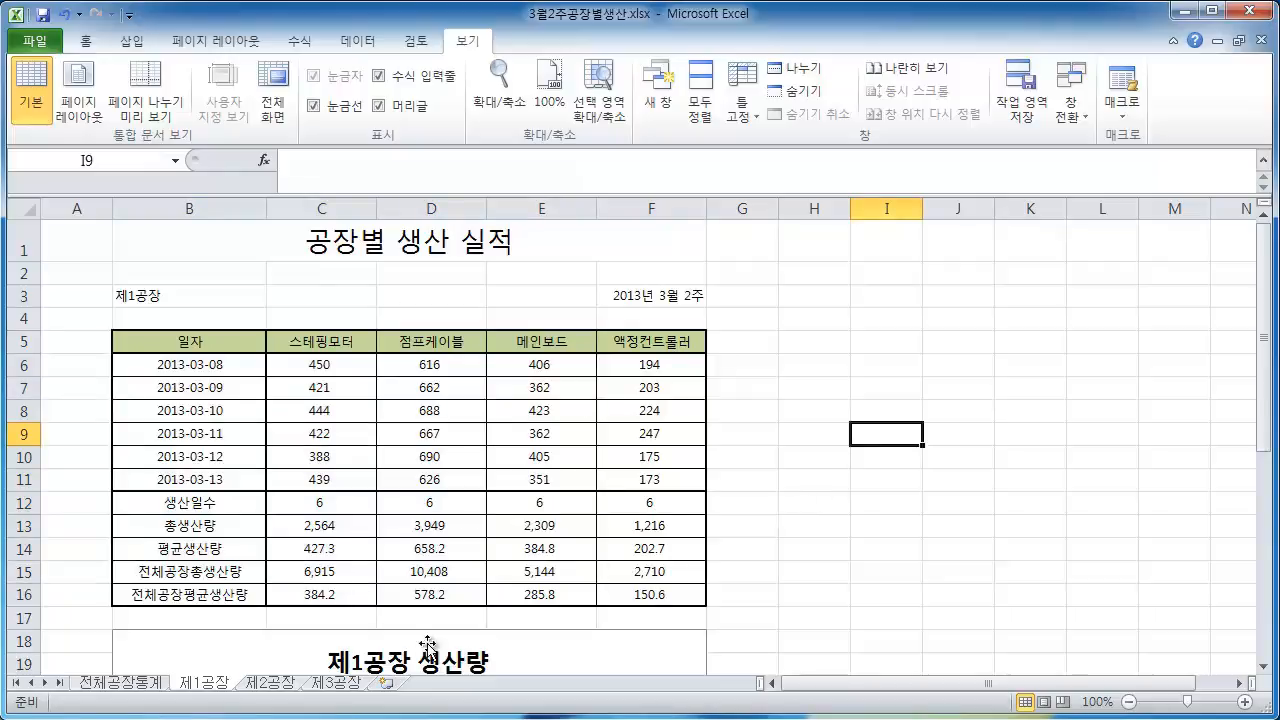
# Browse the 제2공장, 제3공장 and 전체공장통계 sheets to review their tables and charts
pyautogui.click(268, 692)
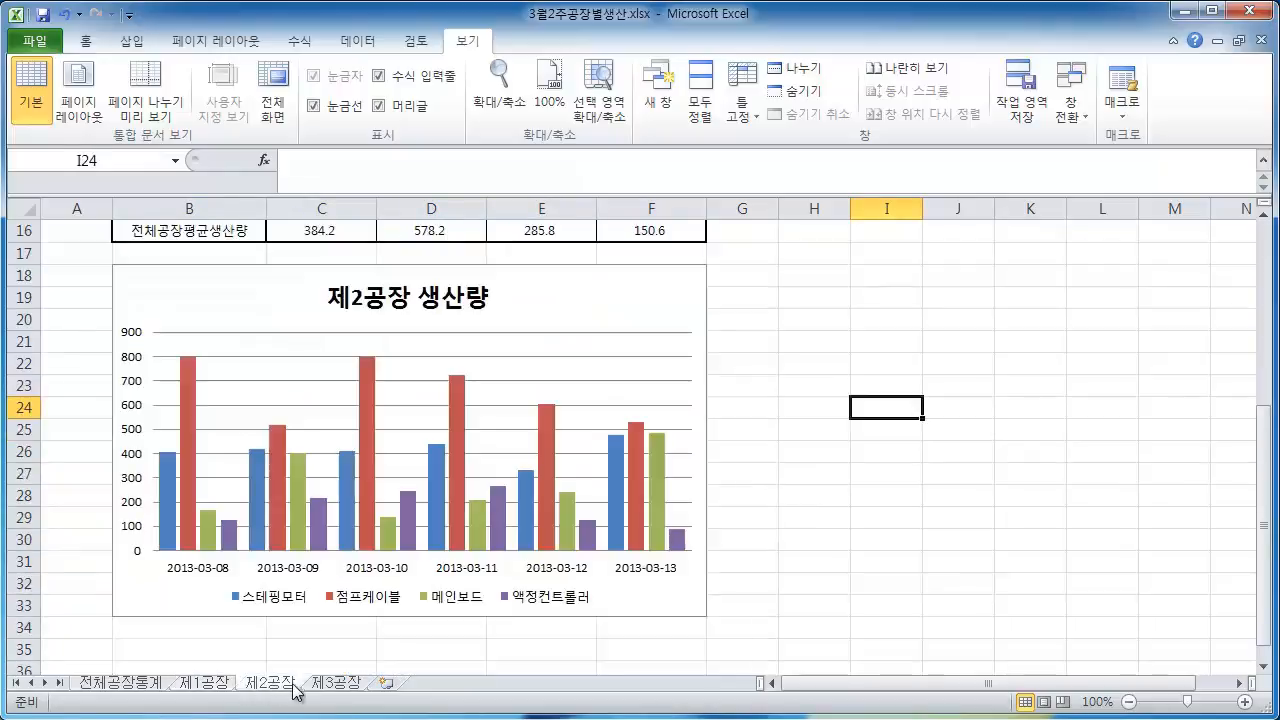
pyautogui.scroll(8, 390, 604)
pyautogui.click(764, 478)
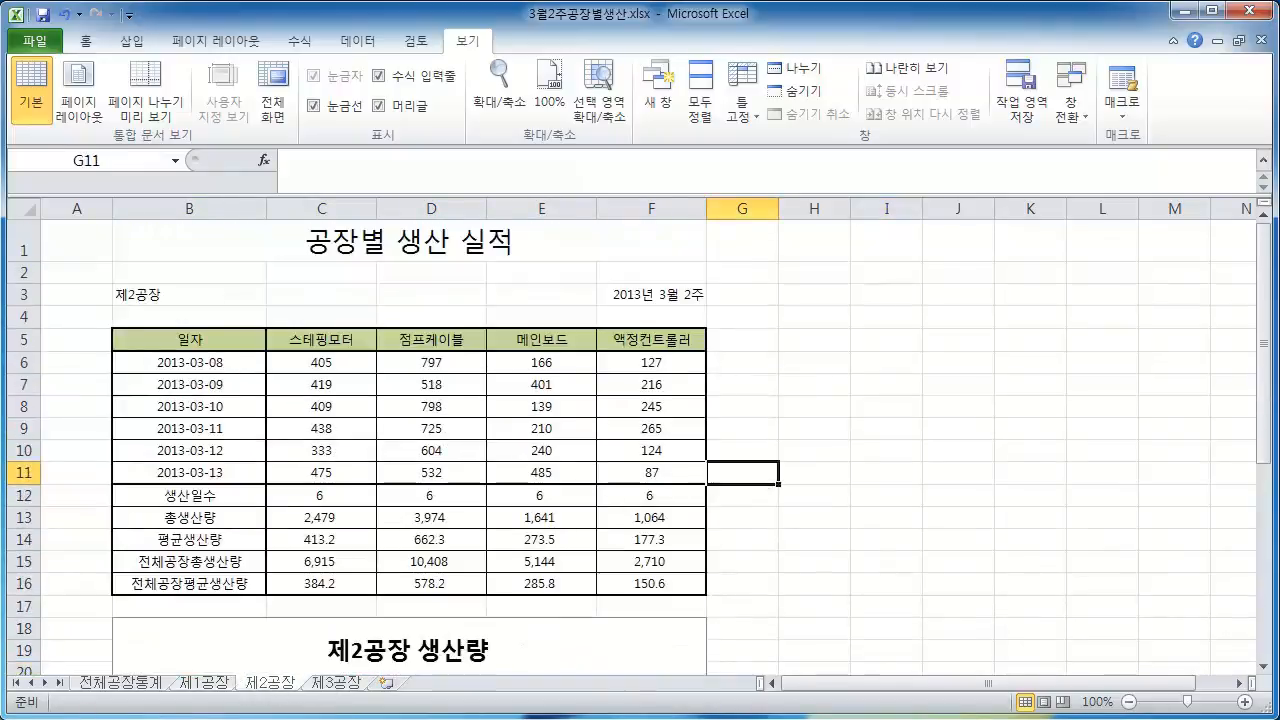
pyautogui.click(345, 692)
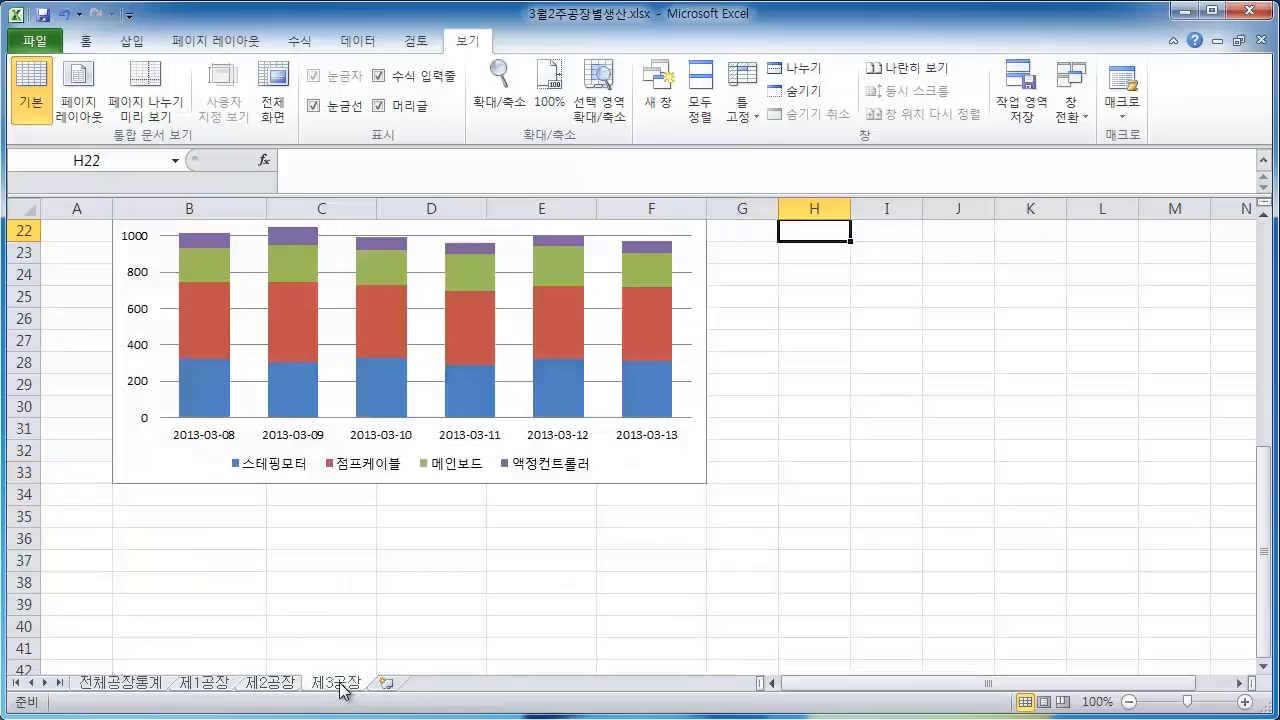
pyautogui.scroll(7, 345, 690)
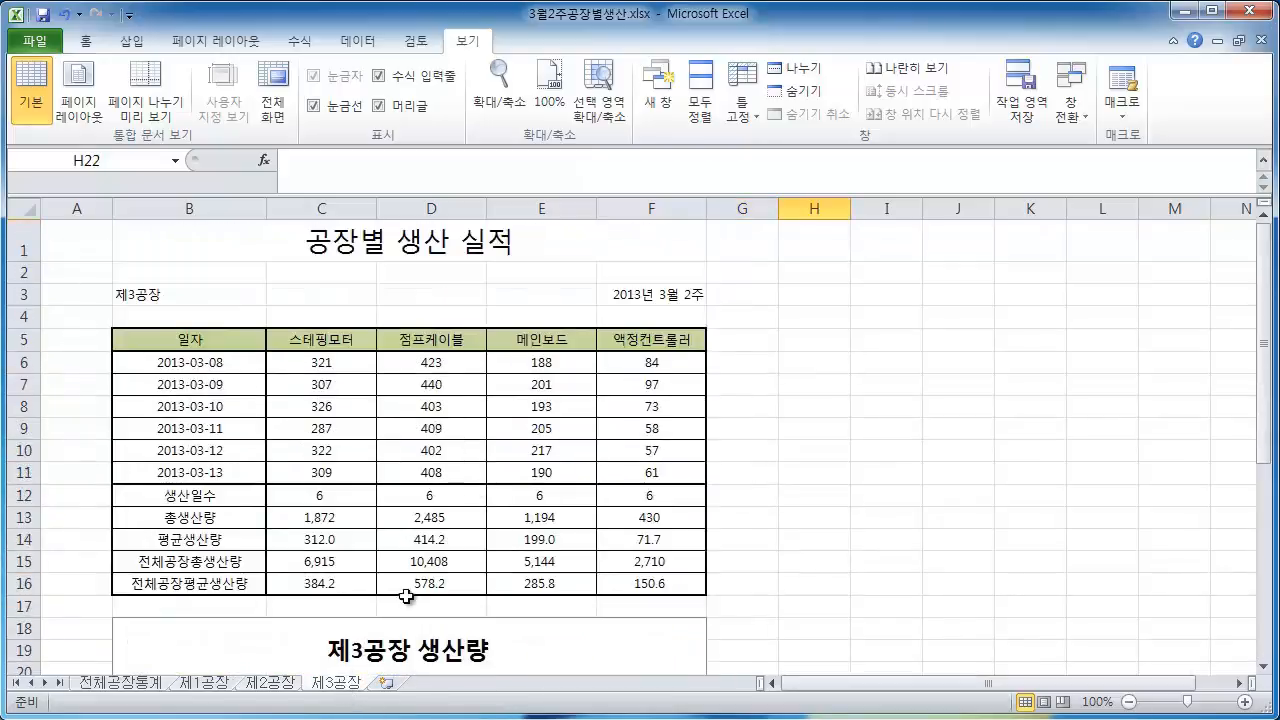
pyautogui.click(210, 688)
pyautogui.click(270, 688)
pyautogui.click(338, 690)
pyautogui.click(218, 687)
pyautogui.click(263, 688)
pyautogui.click(320, 688)
pyautogui.click(270, 688)
pyautogui.click(212, 688)
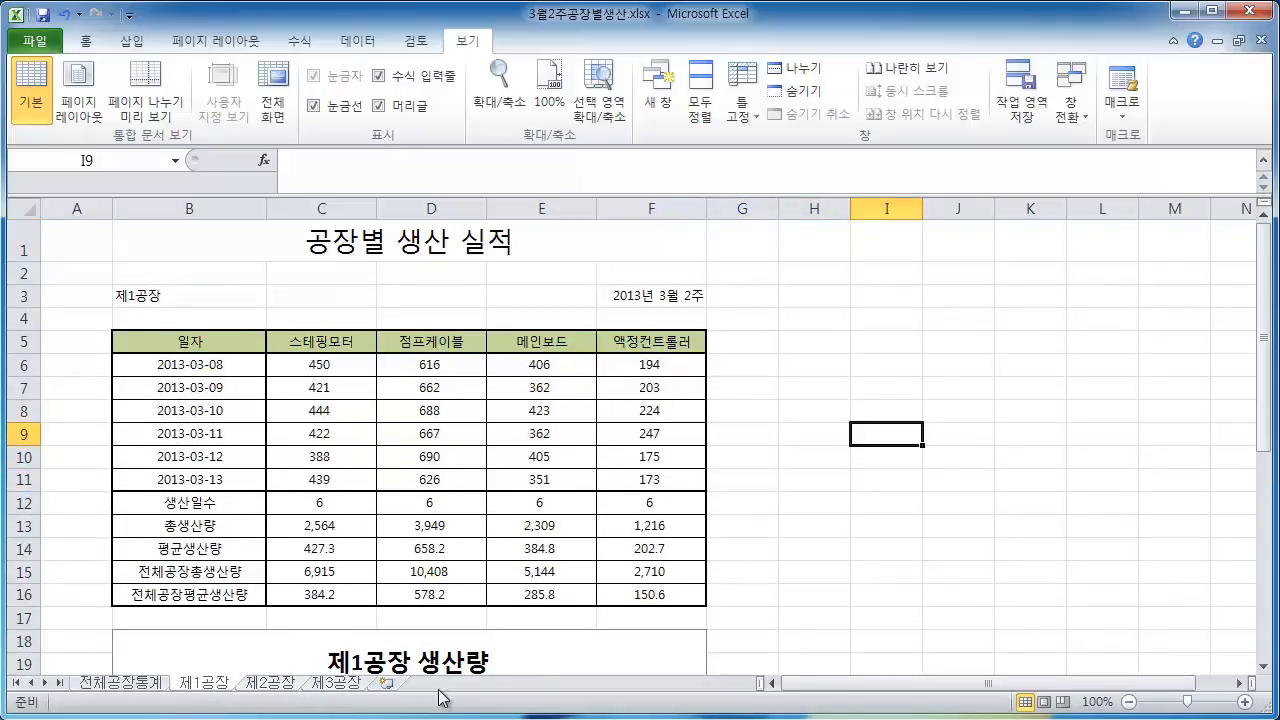
pyautogui.click(137, 687)
pyautogui.scroll(20, 127, 581)
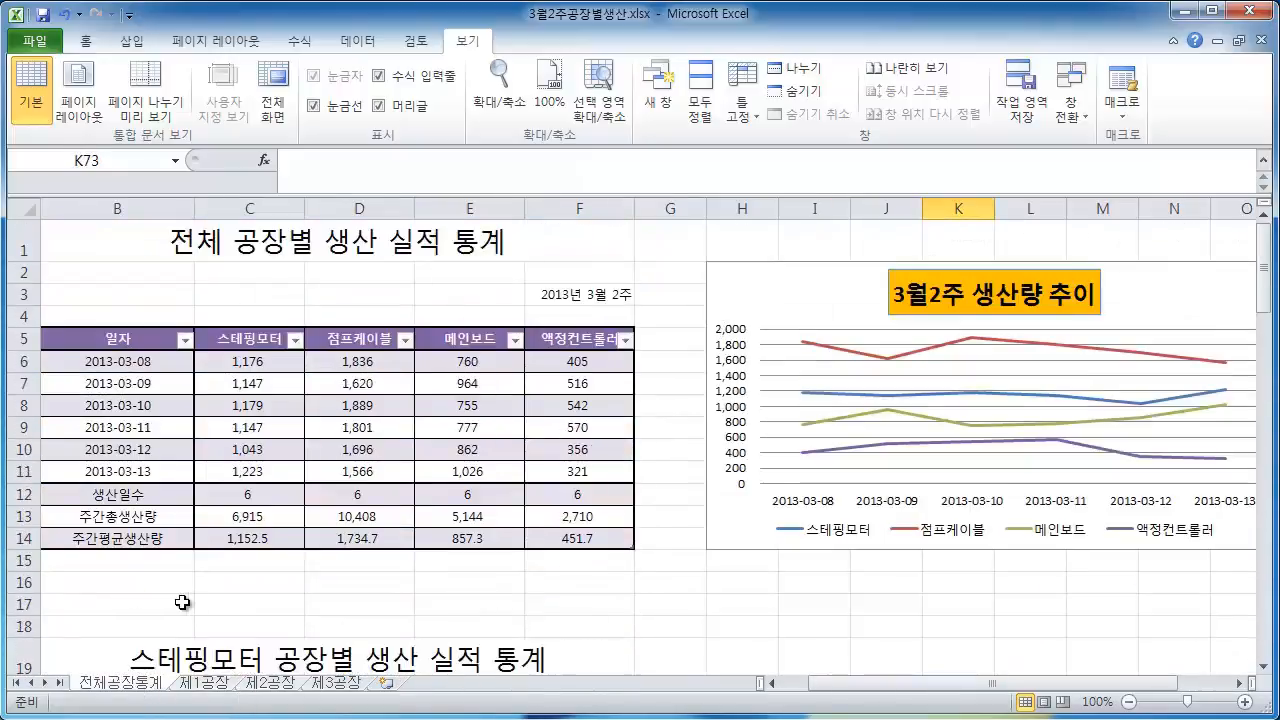
# Compare the 전체공장통계 sheet's summary table and 스테핑모터 section with the 제1공장 sheet's production table
pyautogui.click(182, 602)
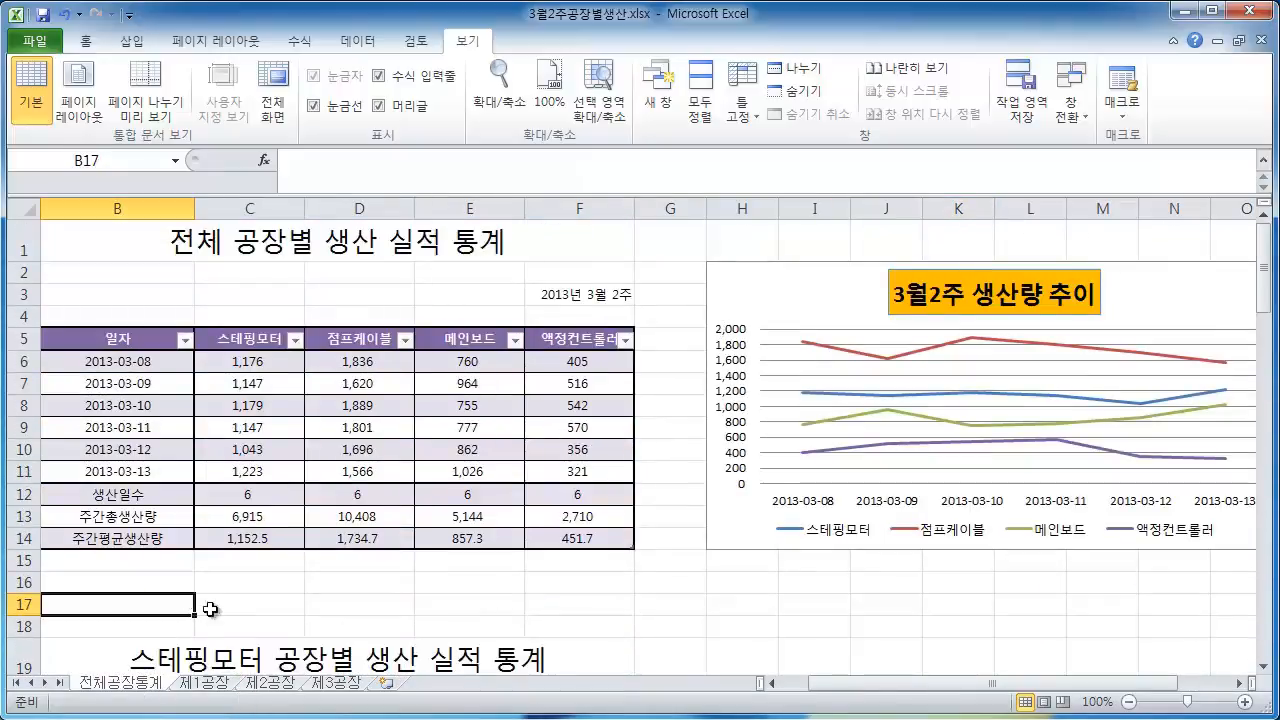
pyautogui.moveTo(800, 684); pyautogui.dragTo(781, 690)
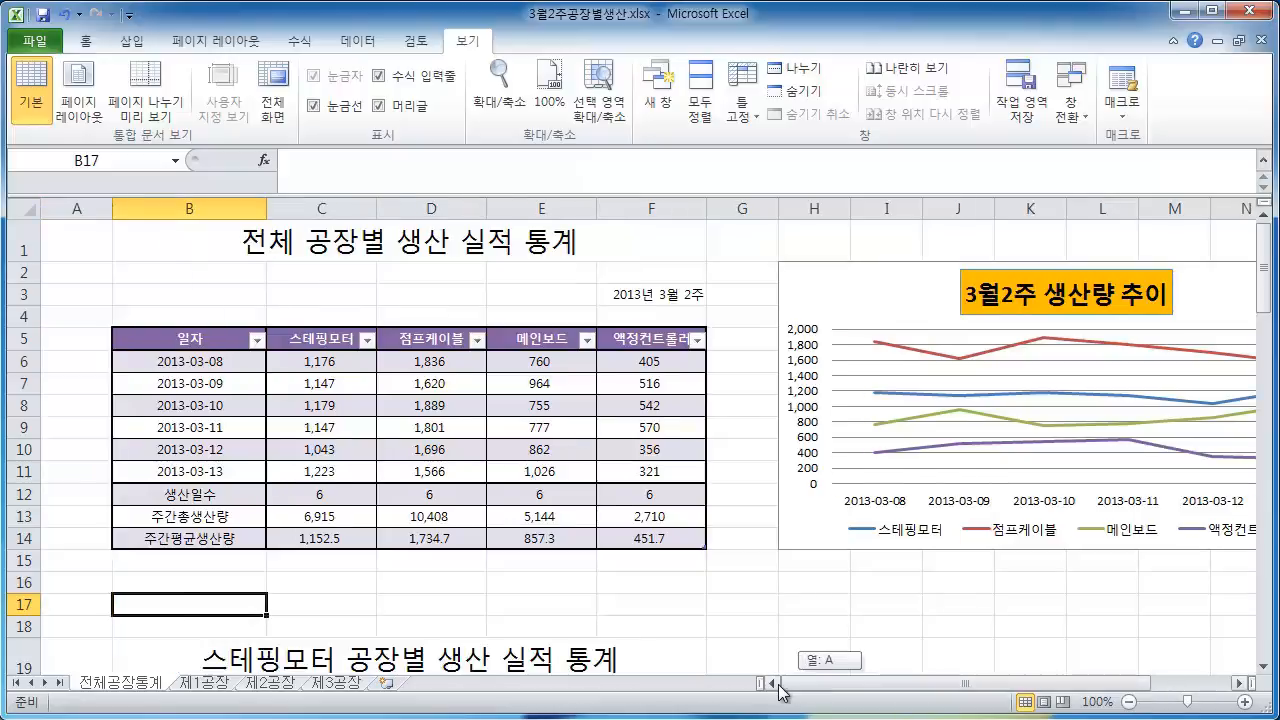
pyautogui.click(575, 612)
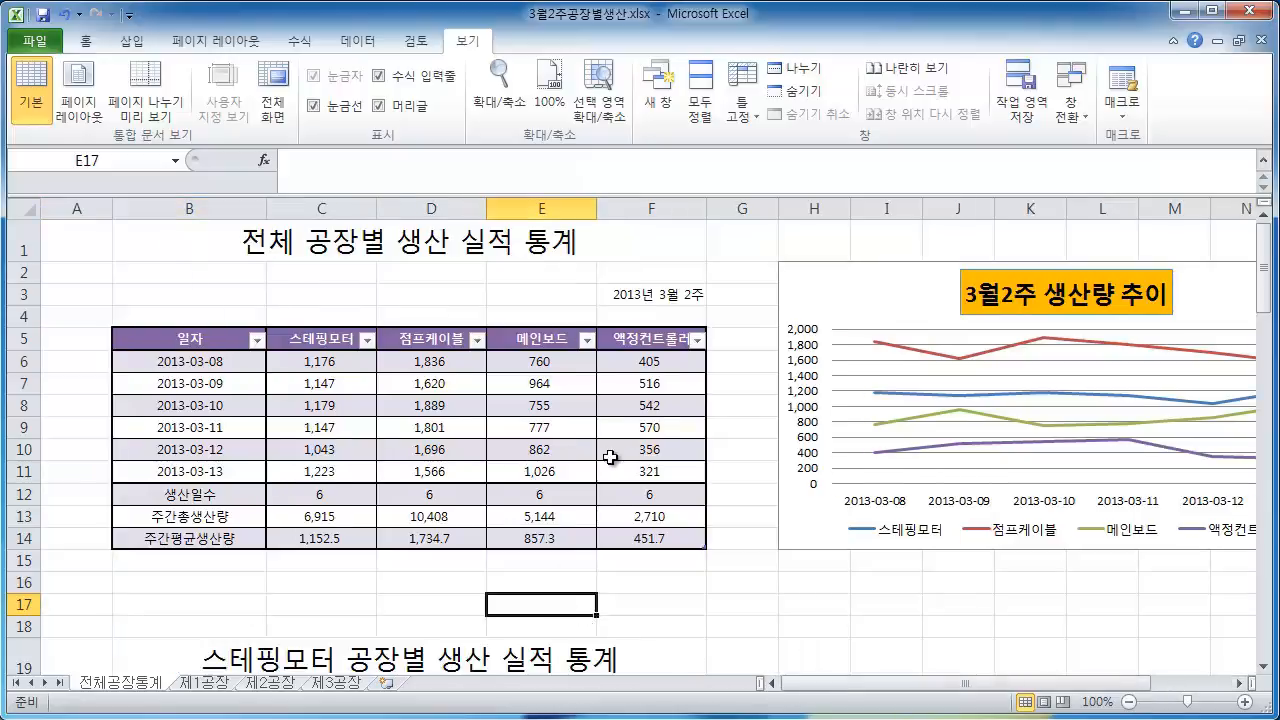
pyautogui.scroll(-7, 610, 457)
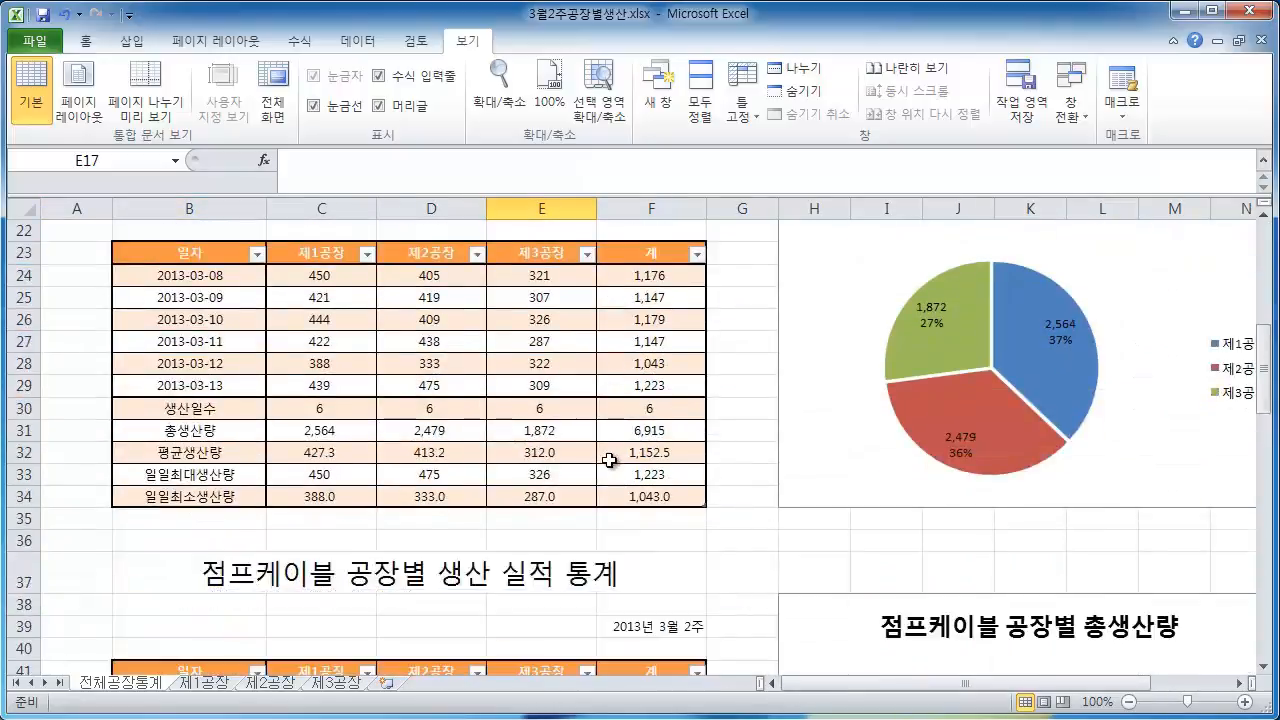
pyautogui.scroll(2, 610, 457)
pyautogui.click(207, 684)
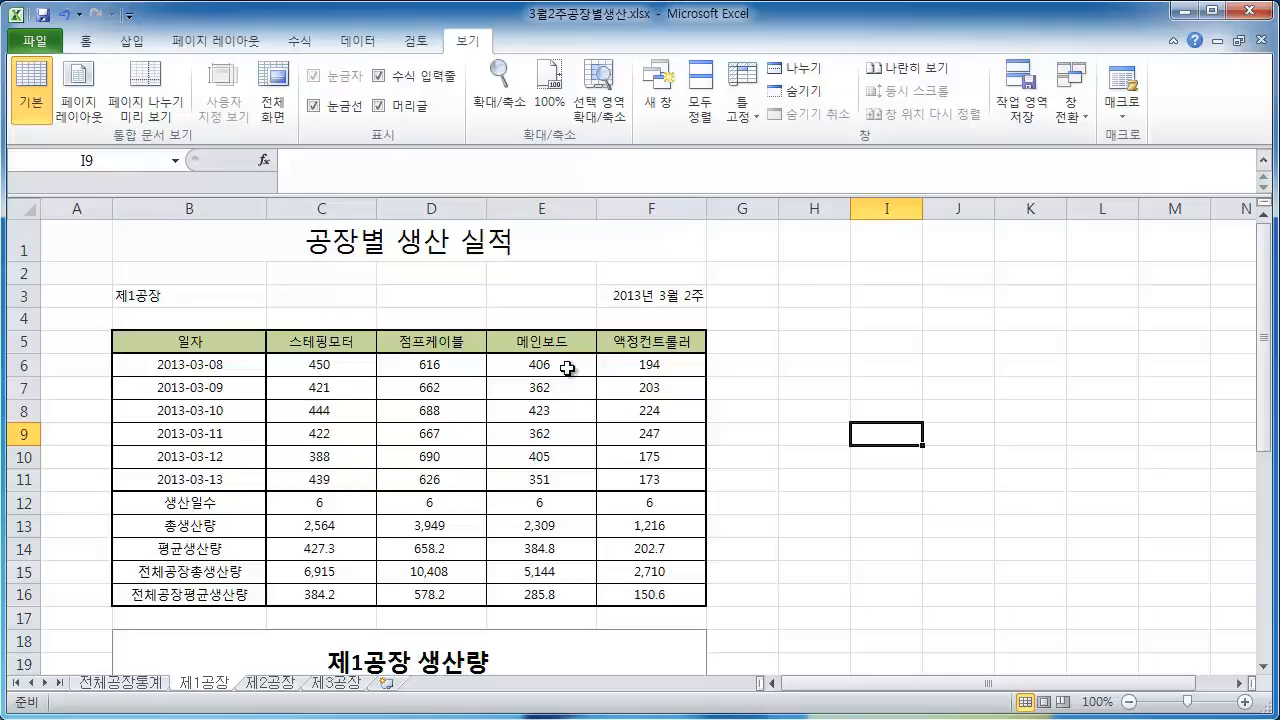
pyautogui.click(117, 684)
pyautogui.scroll(-3, 245, 591)
pyautogui.scroll(4, 245, 591)
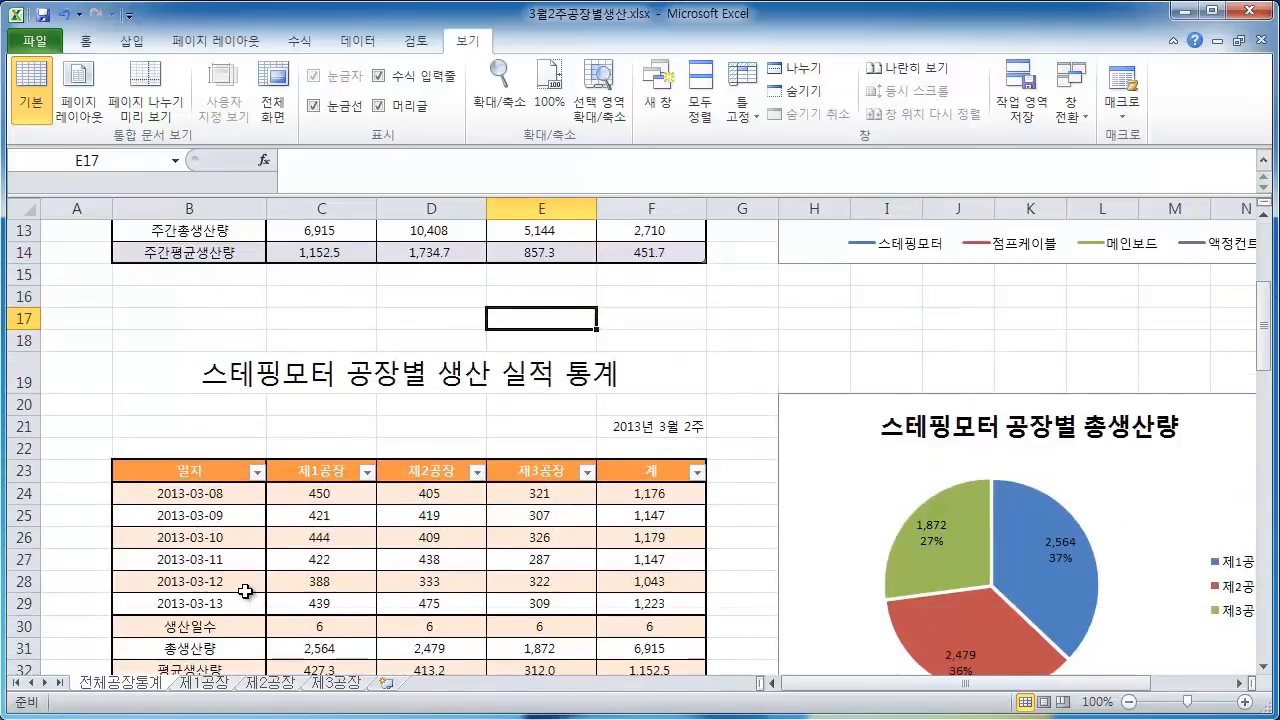
pyautogui.scroll(3, 245, 591)
# Scroll across the 전체공장통계 sheet to examine the 3월2주 생산량 추이 line chart and the 스테핑모터 pie chart
pyautogui.click(215, 684)
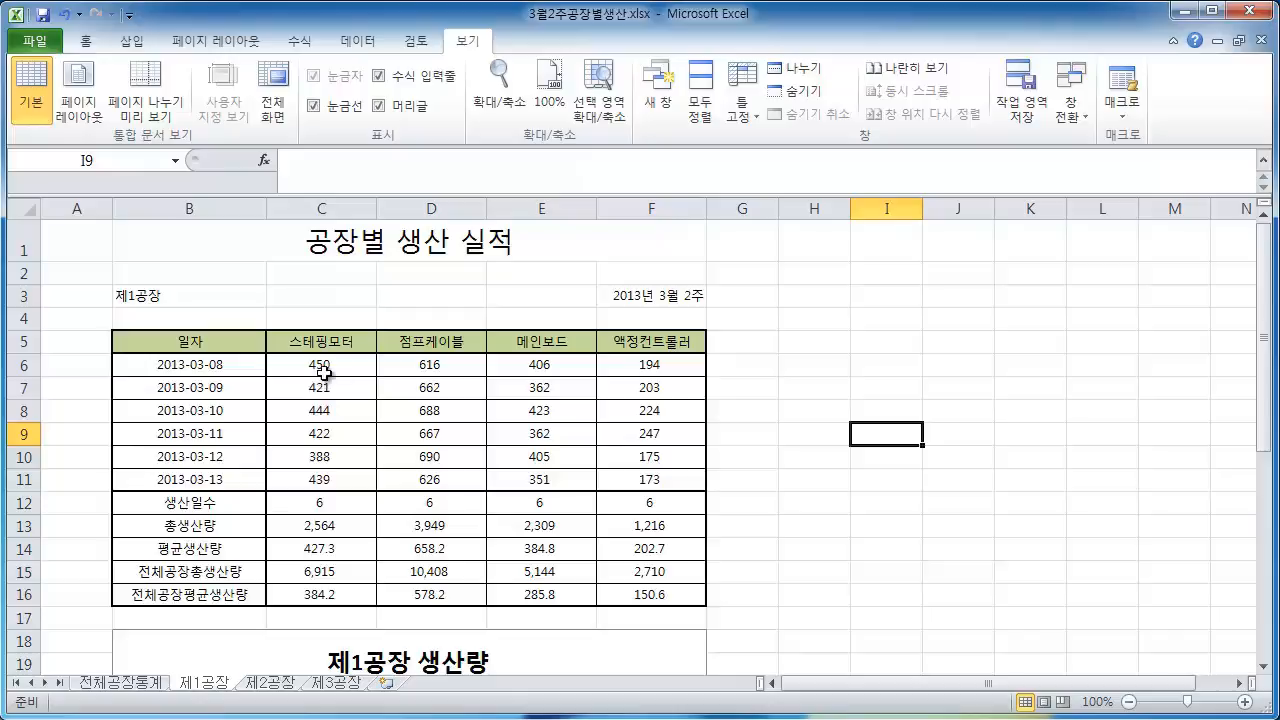
pyautogui.click(148, 684)
pyautogui.scroll(1, 340, 369)
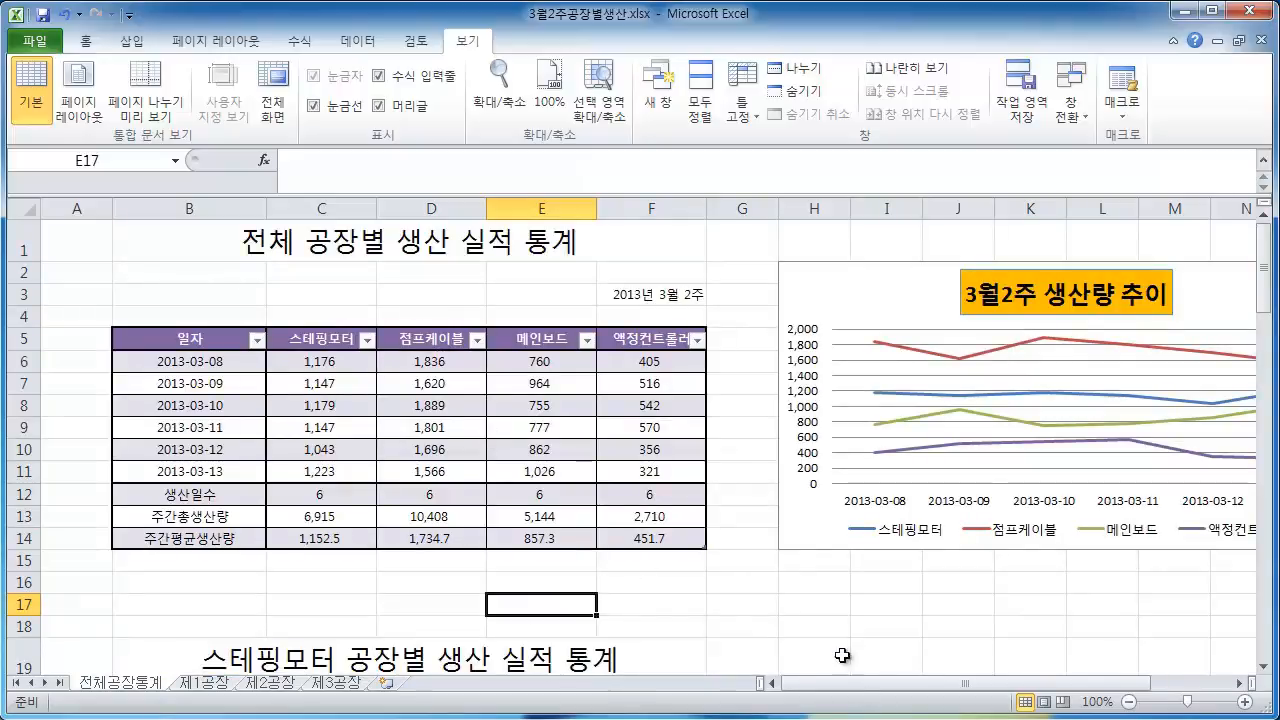
pyautogui.moveTo(864, 688); pyautogui.dragTo(934, 690)
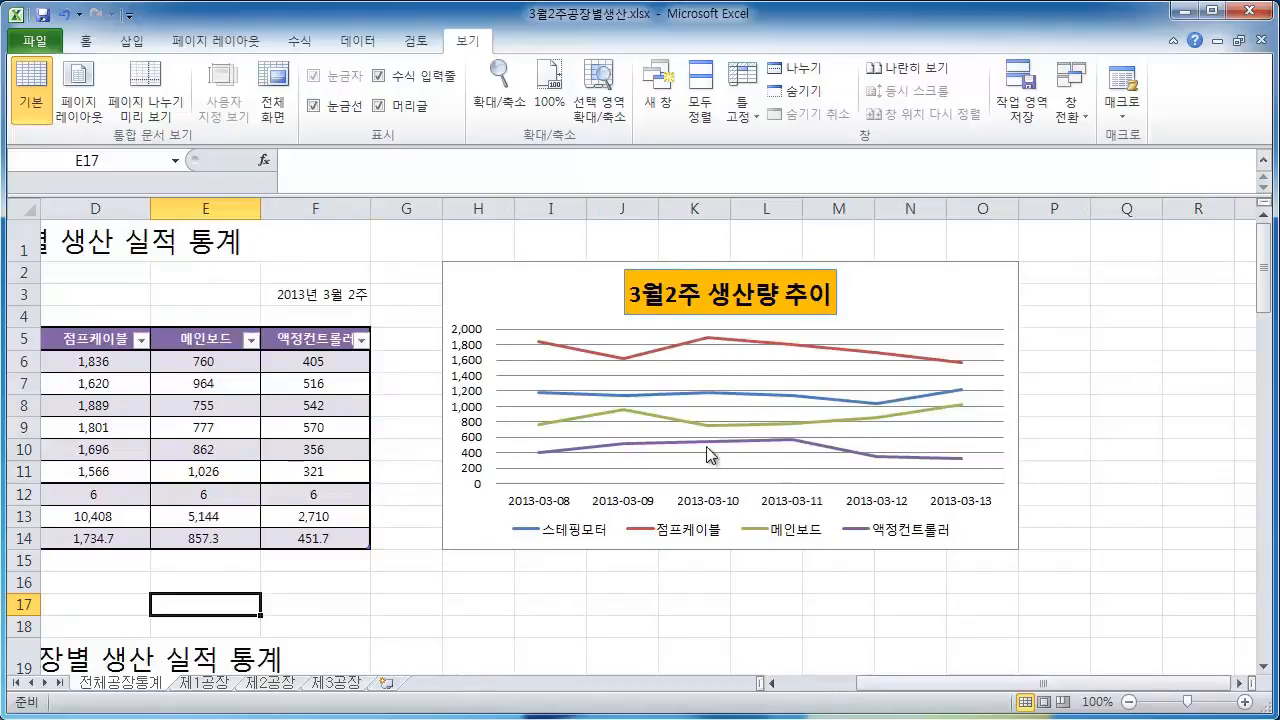
pyautogui.scroll(-2, 660, 449)
pyautogui.scroll(2, 660, 429)
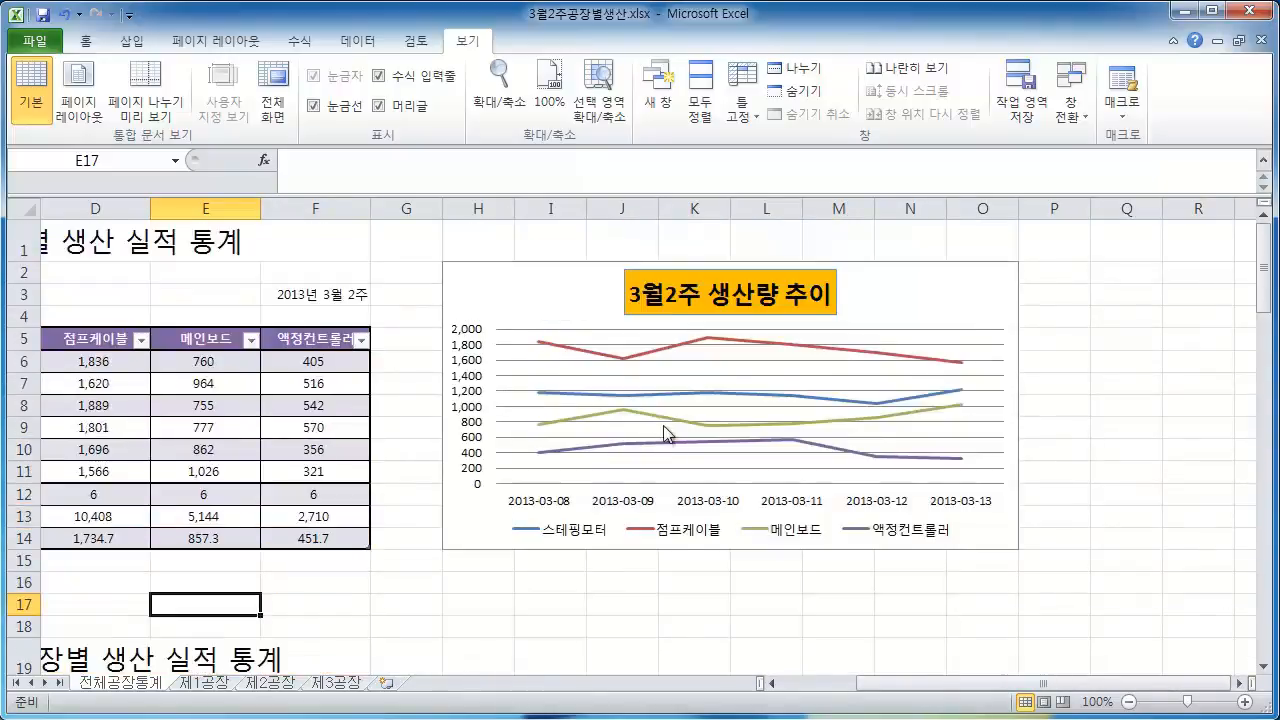
pyautogui.scroll(-5, 666, 434)
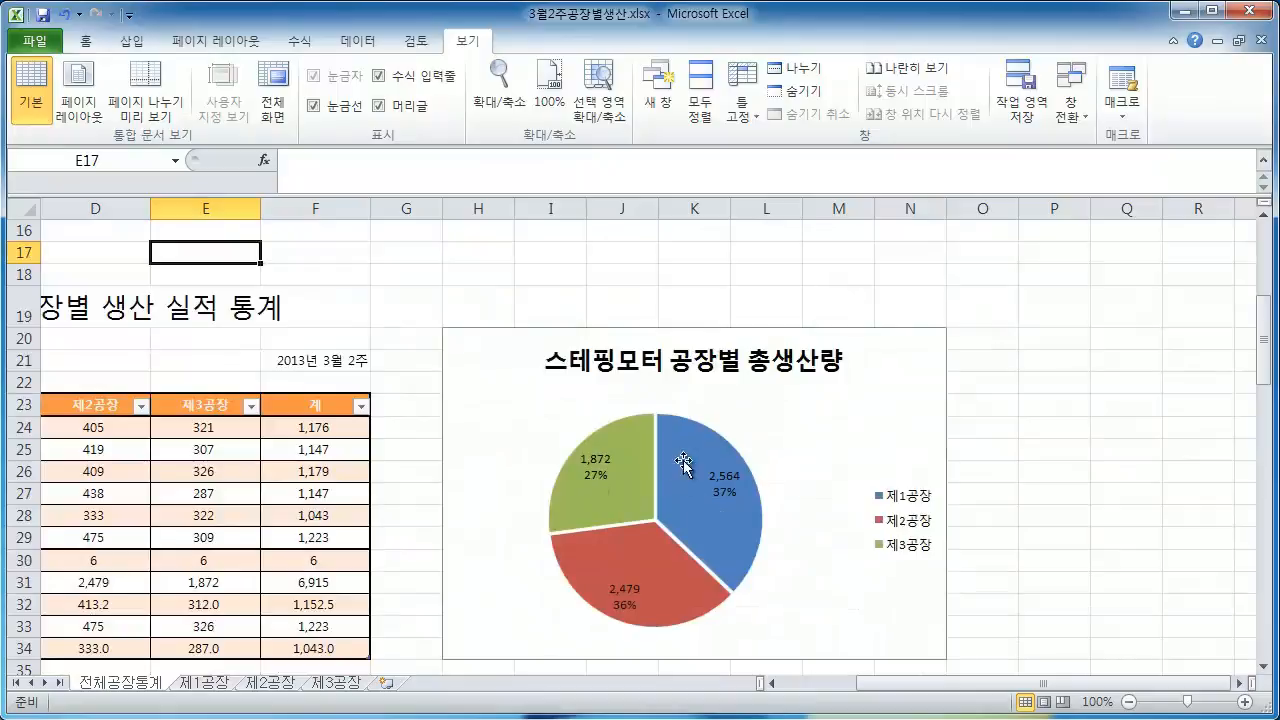
pyautogui.scroll(4, 712, 455)
pyautogui.scroll(1, 712, 455)
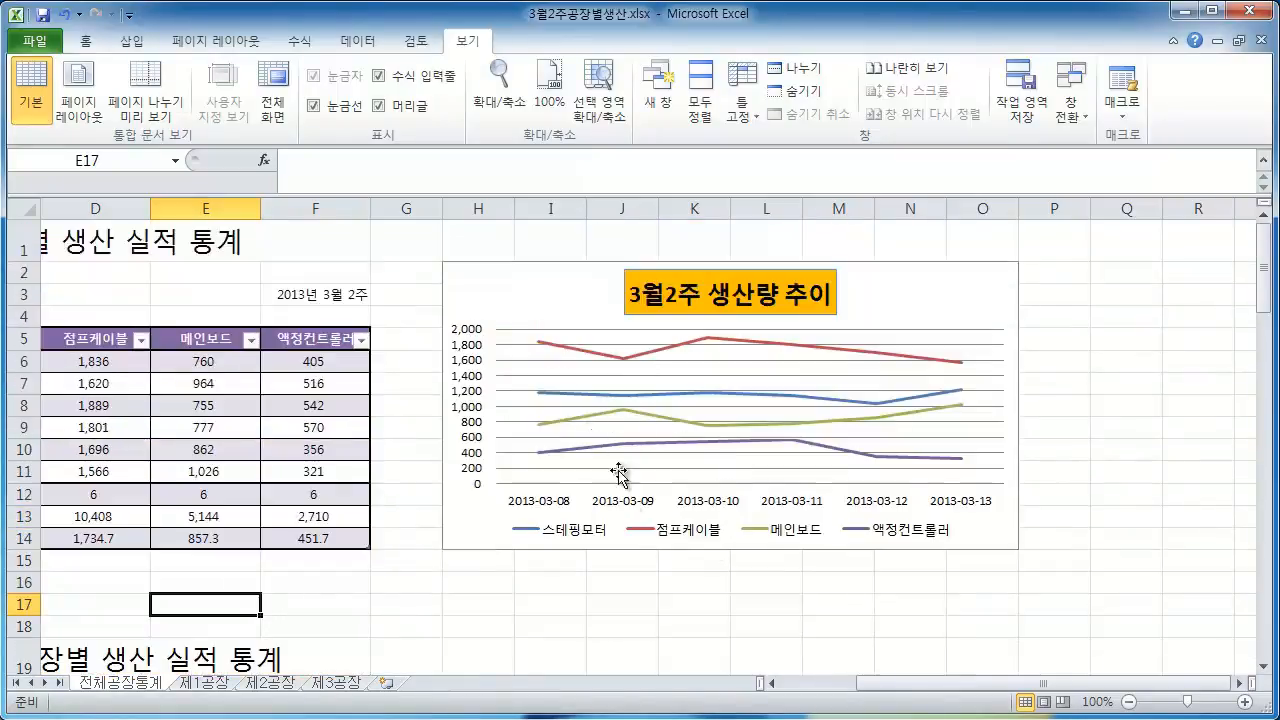
pyautogui.moveTo(886, 694); pyautogui.dragTo(794, 694)
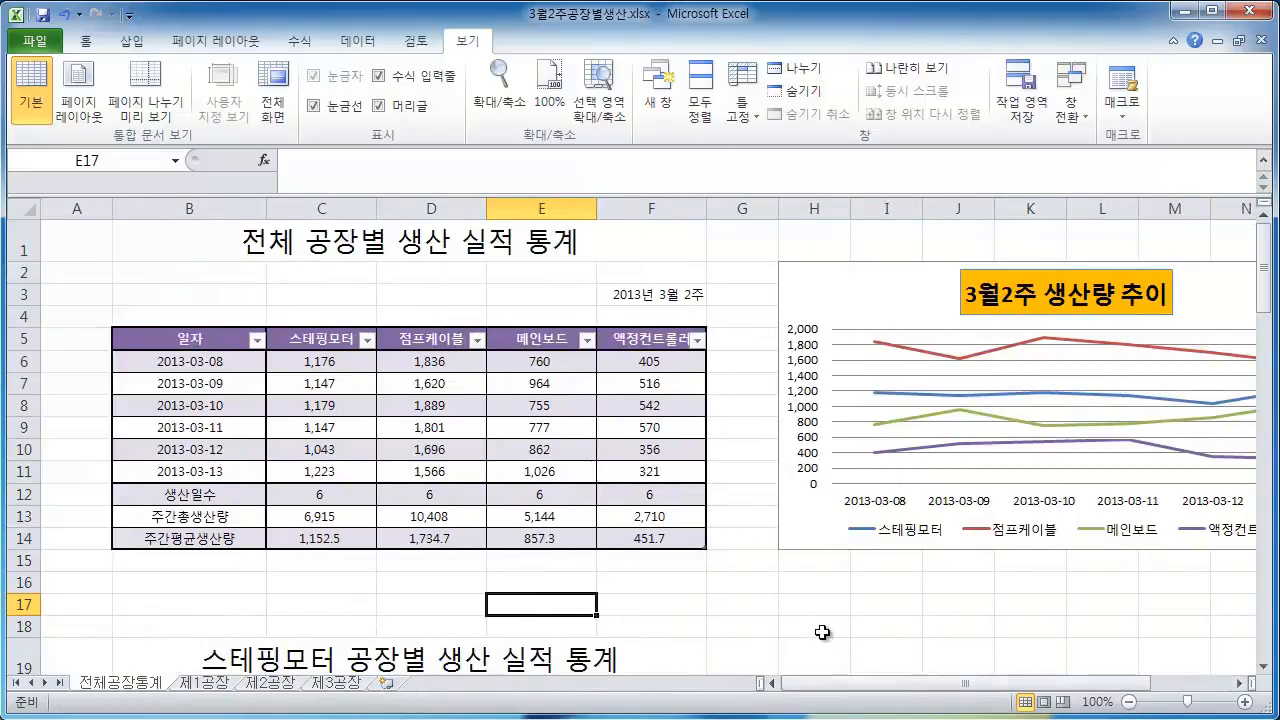